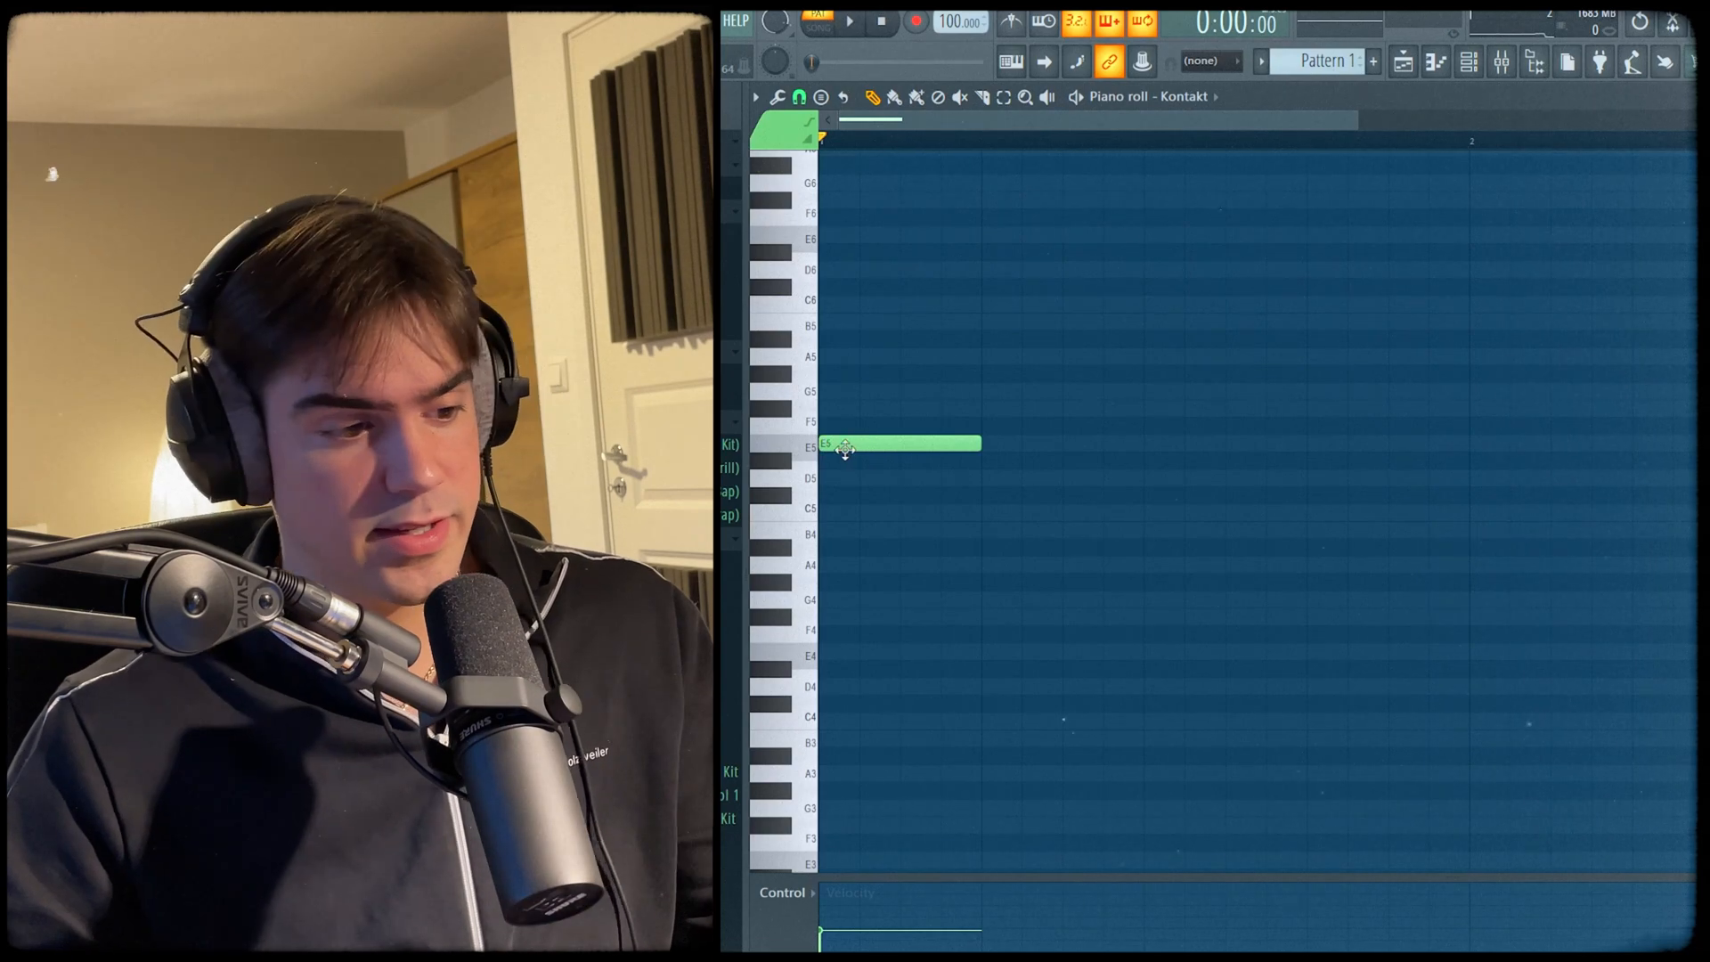
- Try low and high velocities on the E5 note at the pattern's start, leaving it at about half
left_click(844, 450)
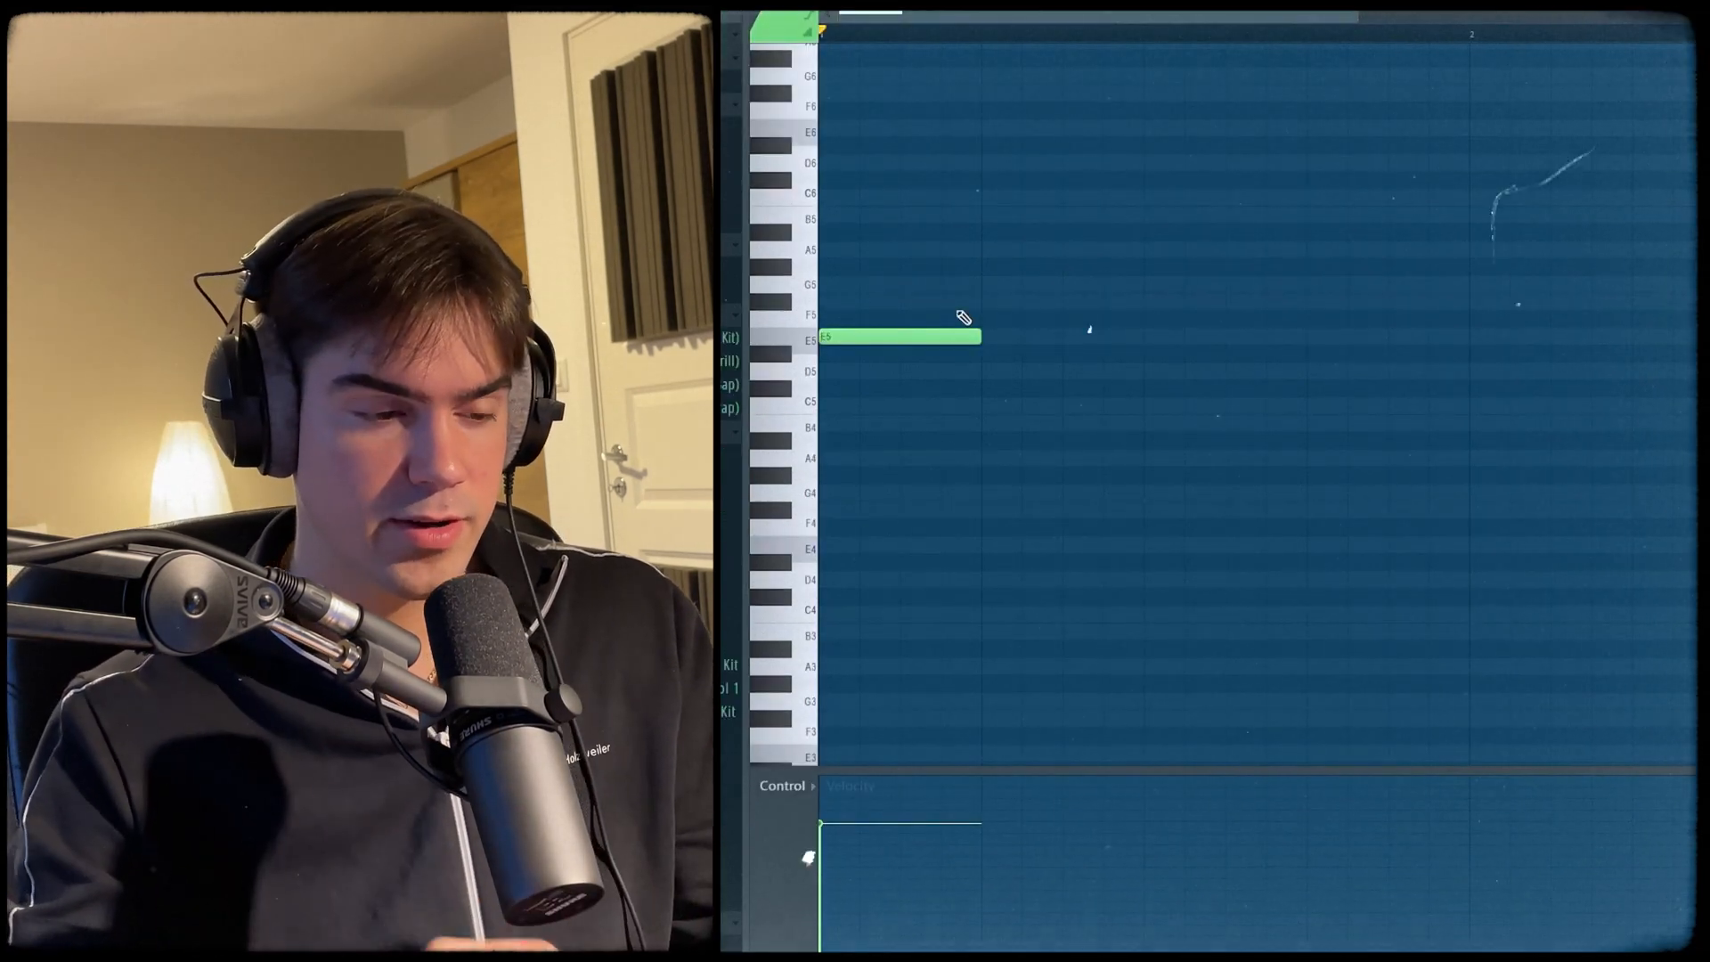
key("ctrl+a")
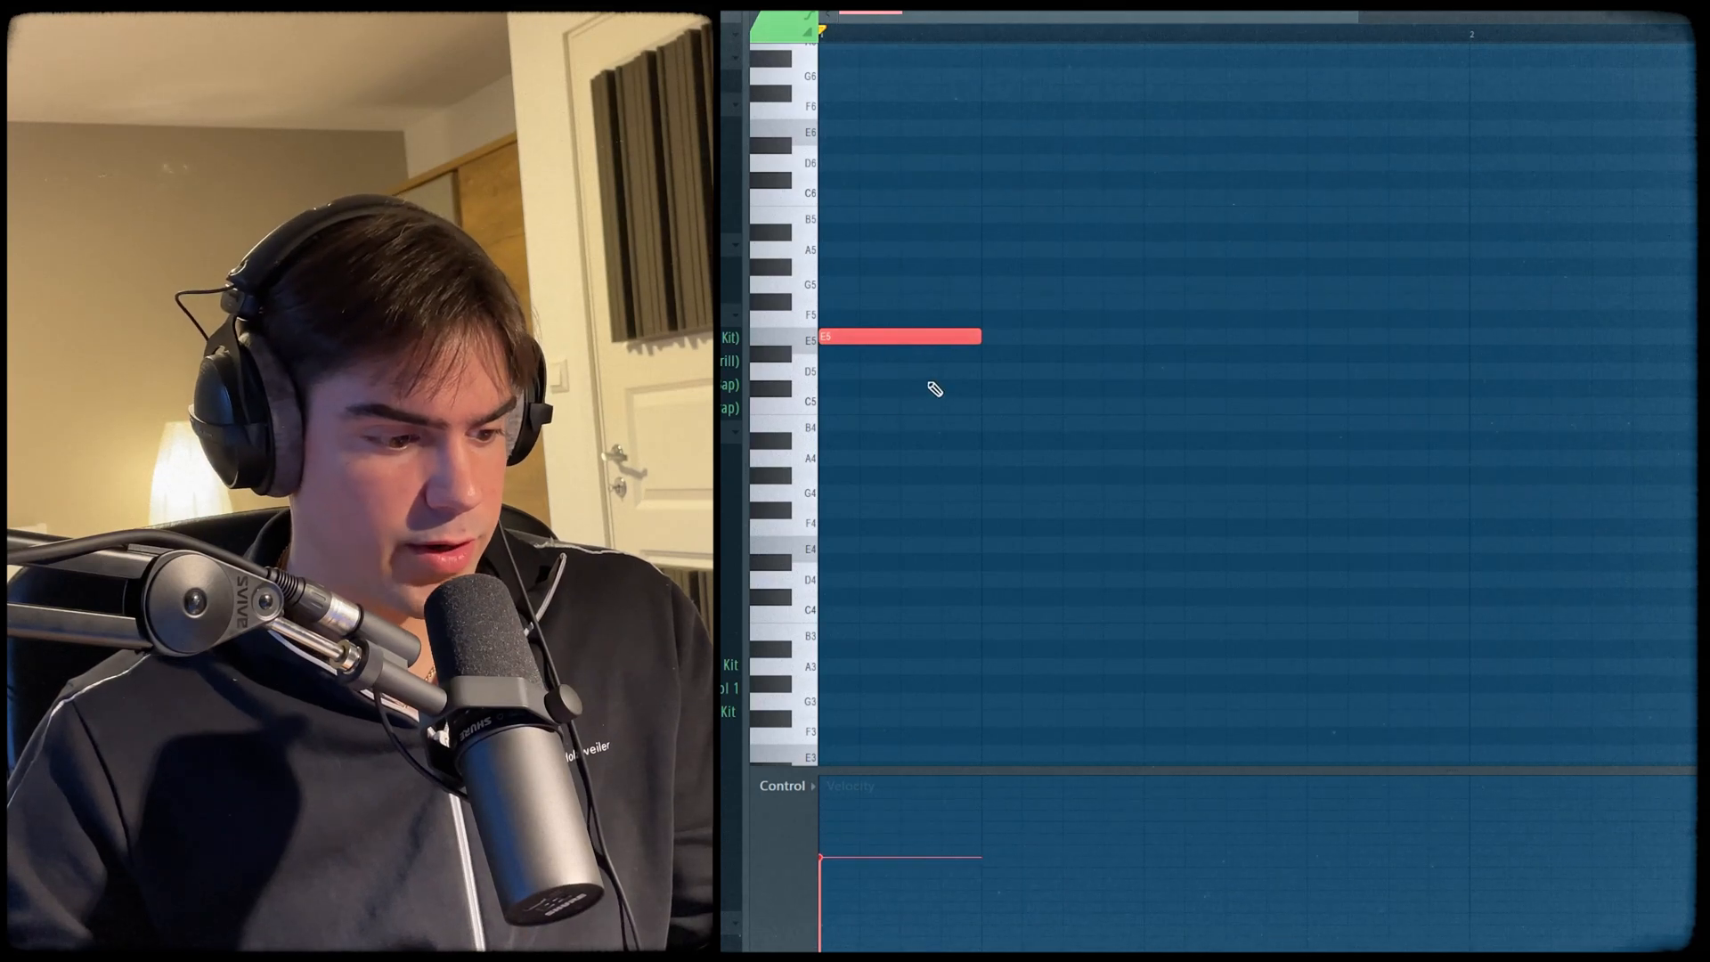
left_click(860, 878)
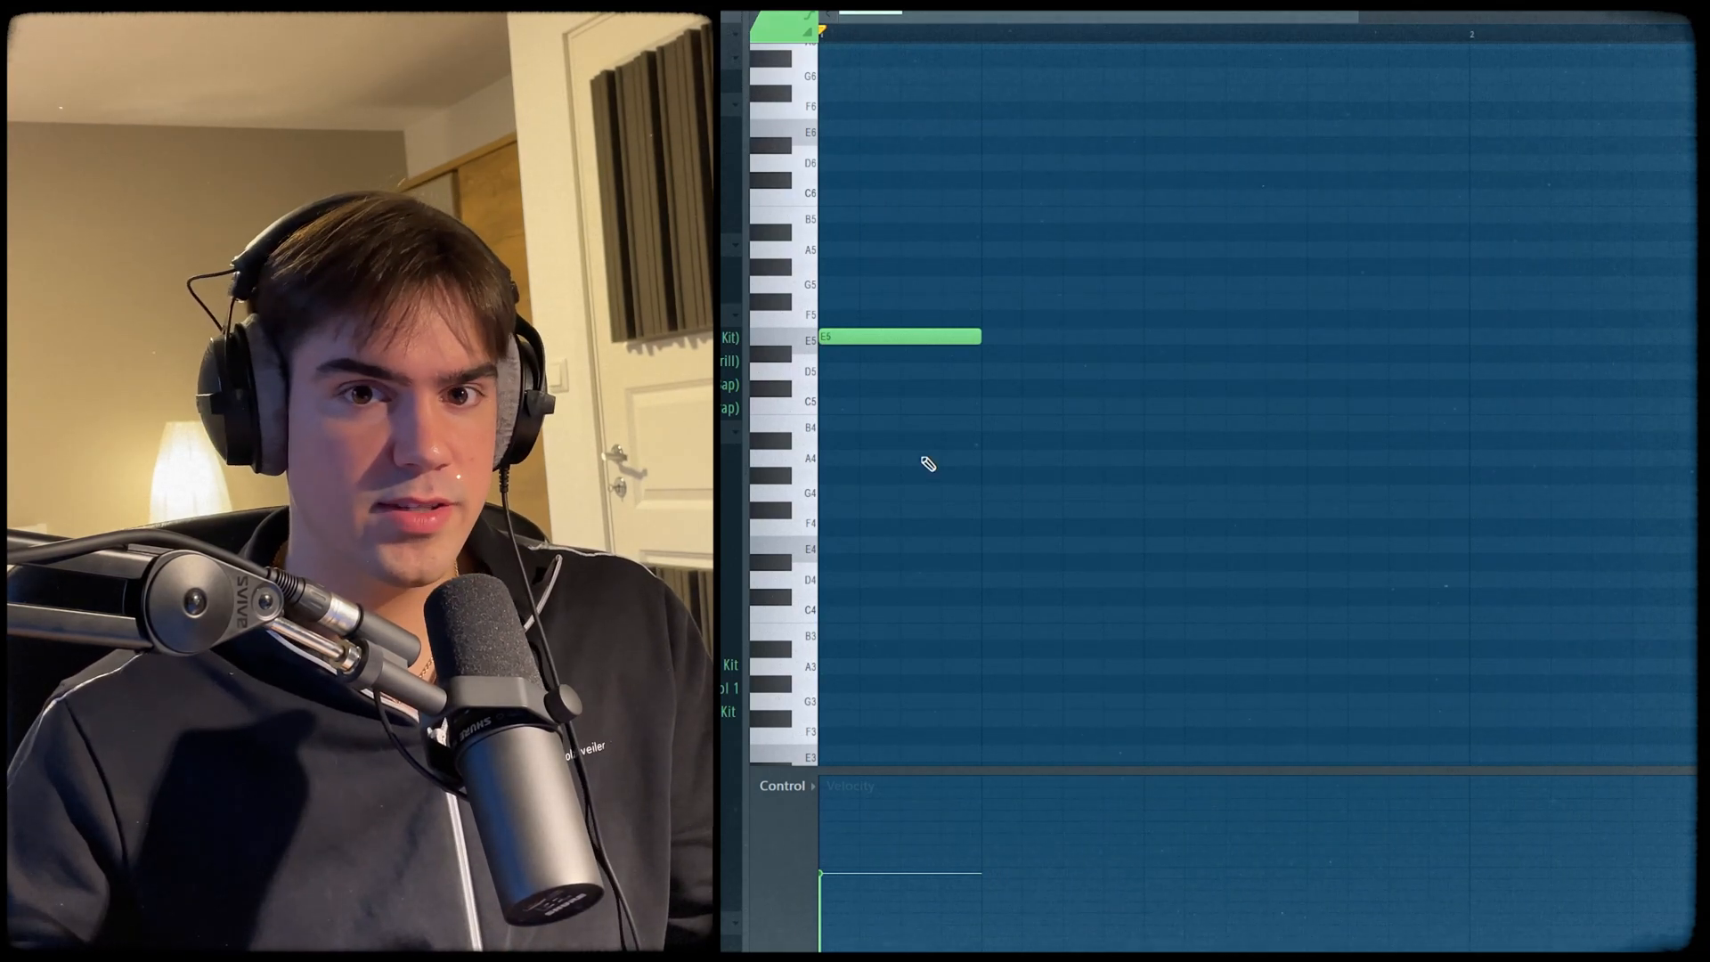
left_click(861, 794)
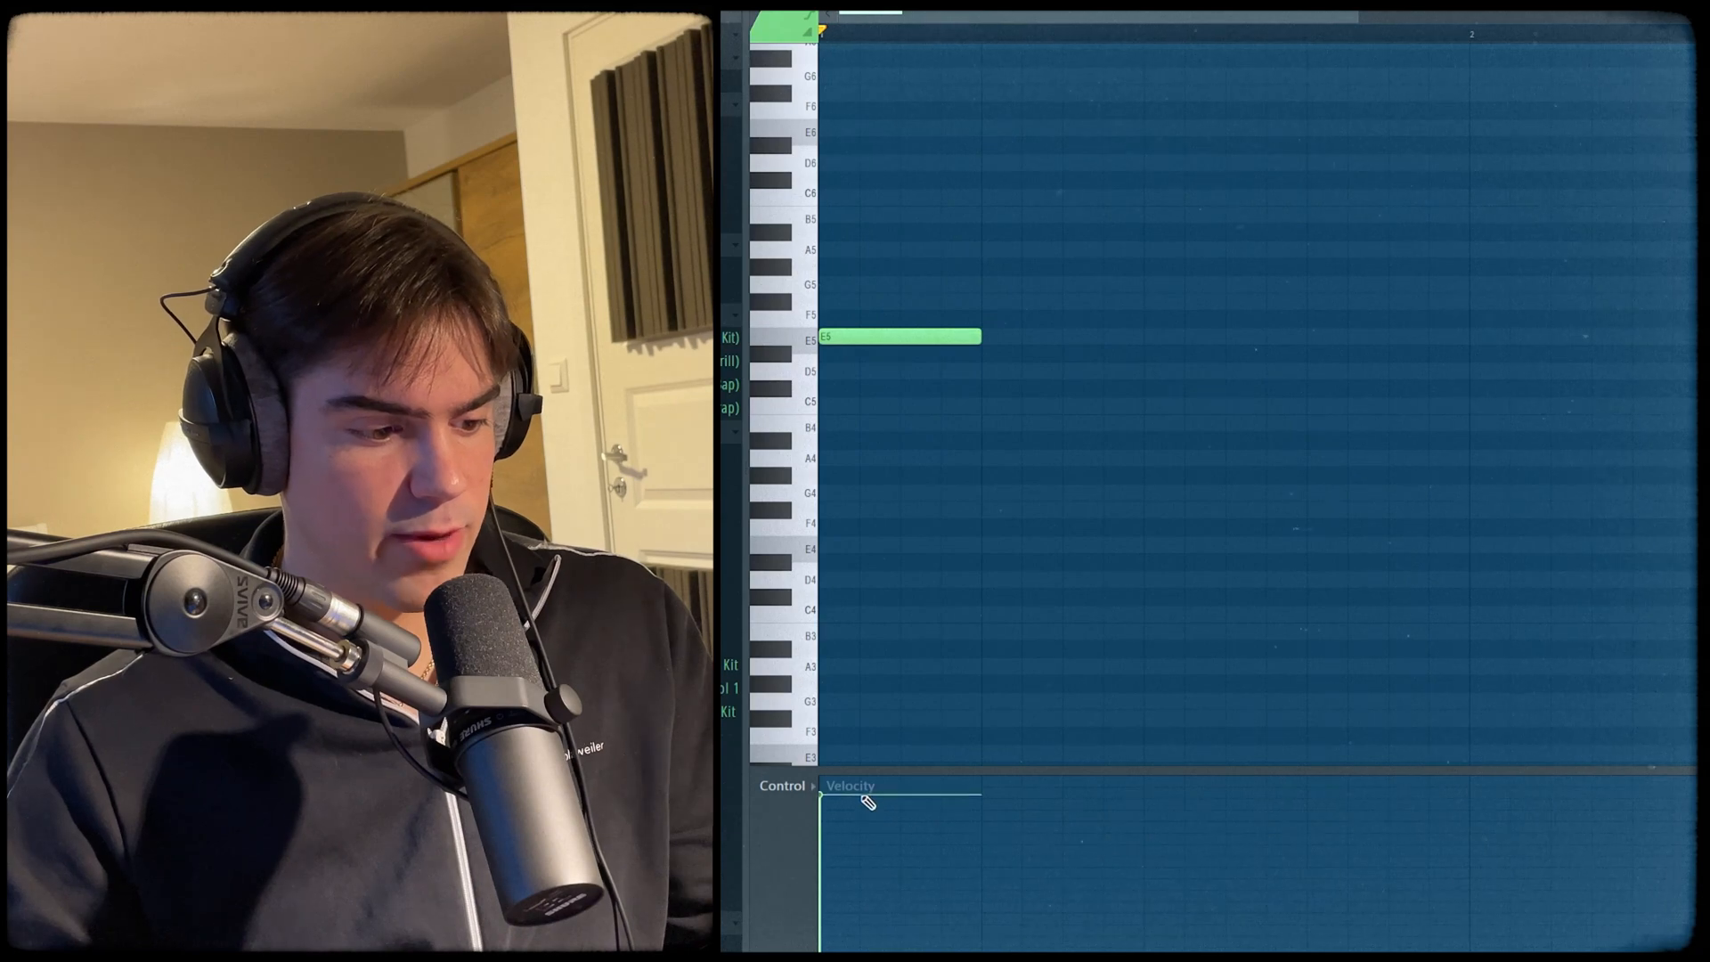
left_click(879, 883)
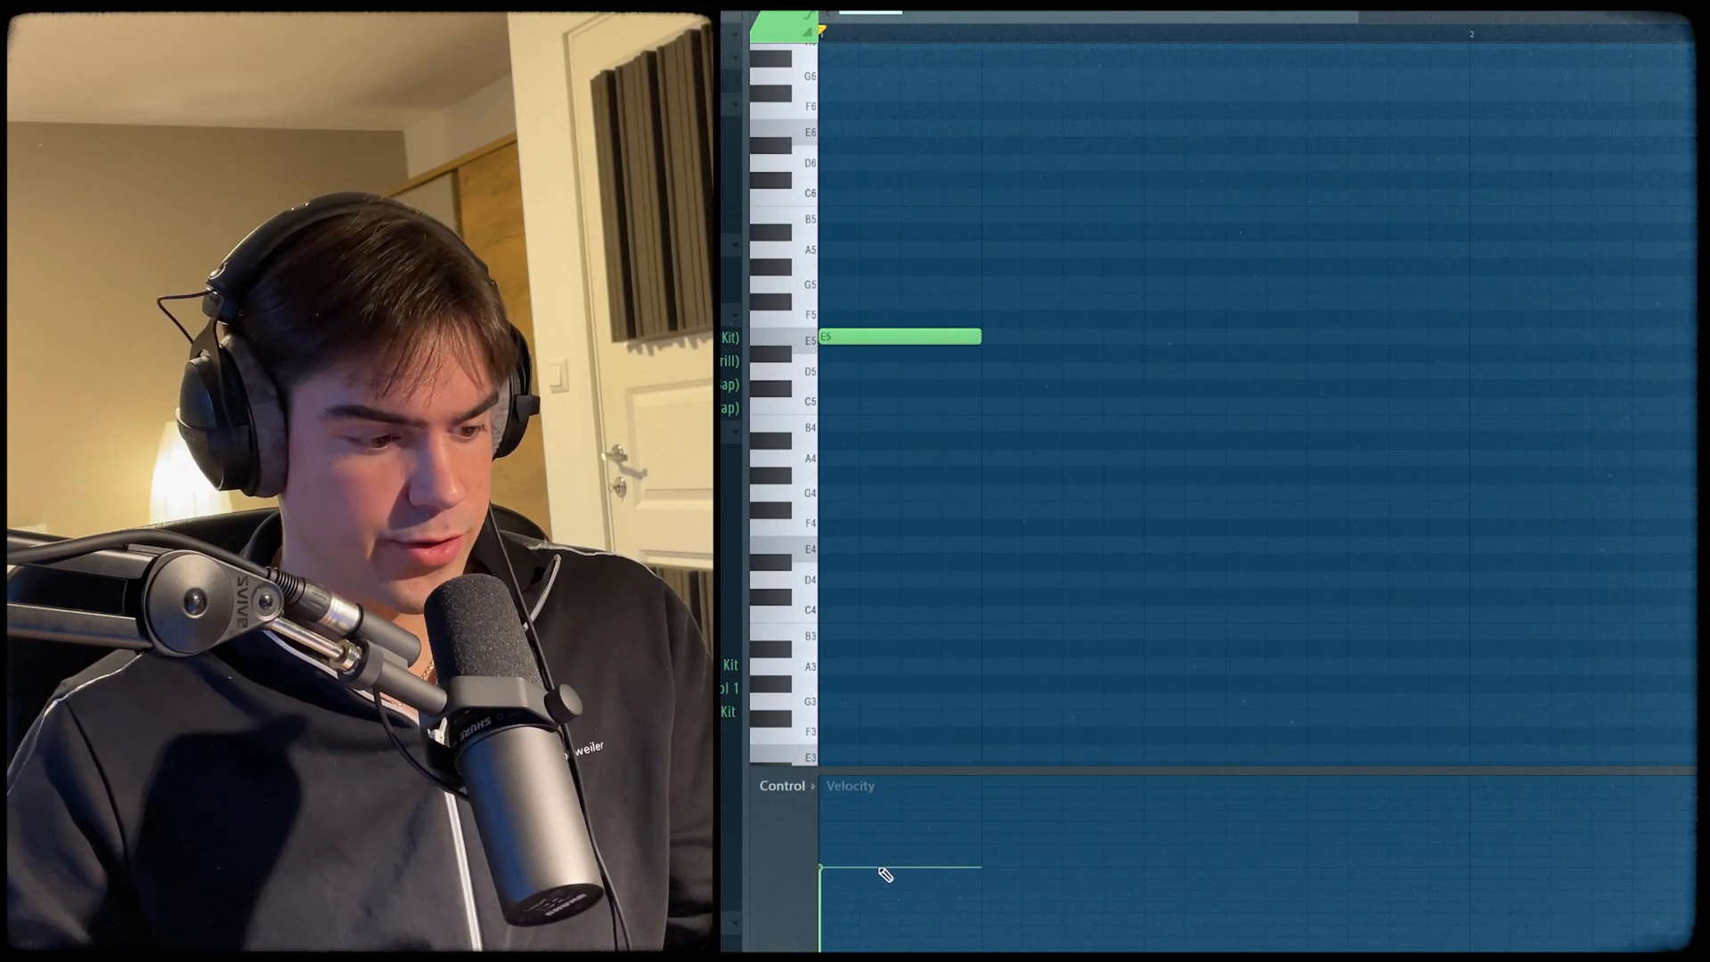
- Add staggered G5 and B5 notes after the opening E5 and raise the G5 one octave to G6
scroll(909, 414, "up", 3)
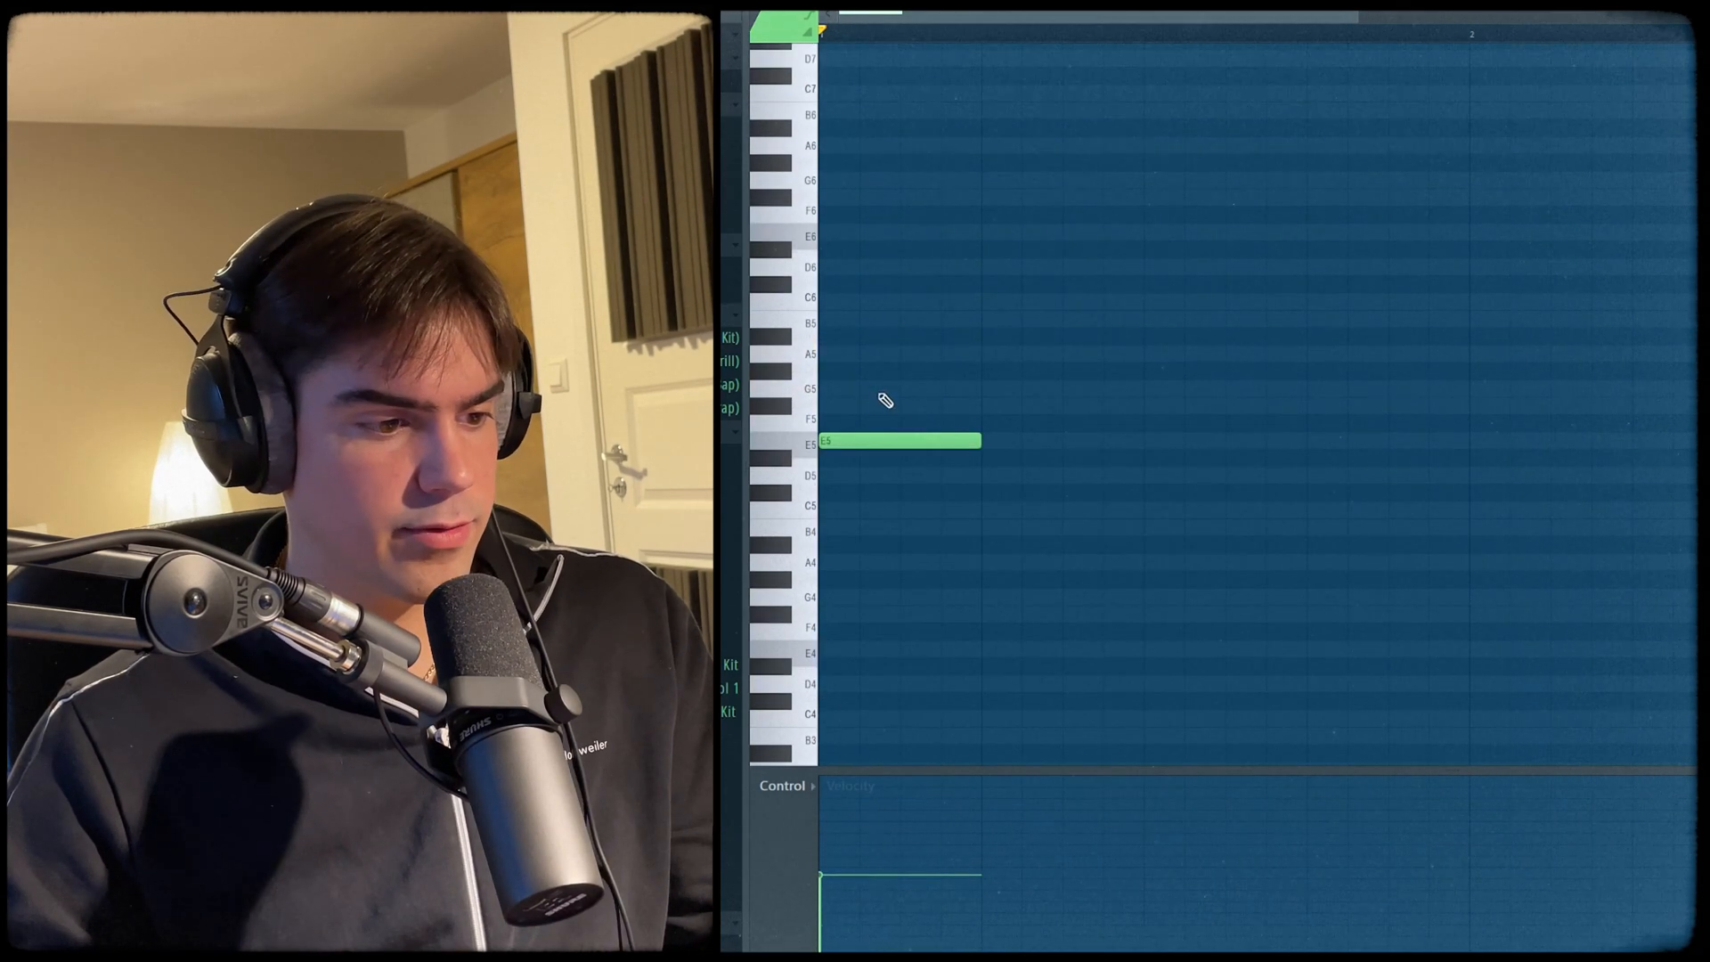
left_click(880, 390)
left_click(915, 320)
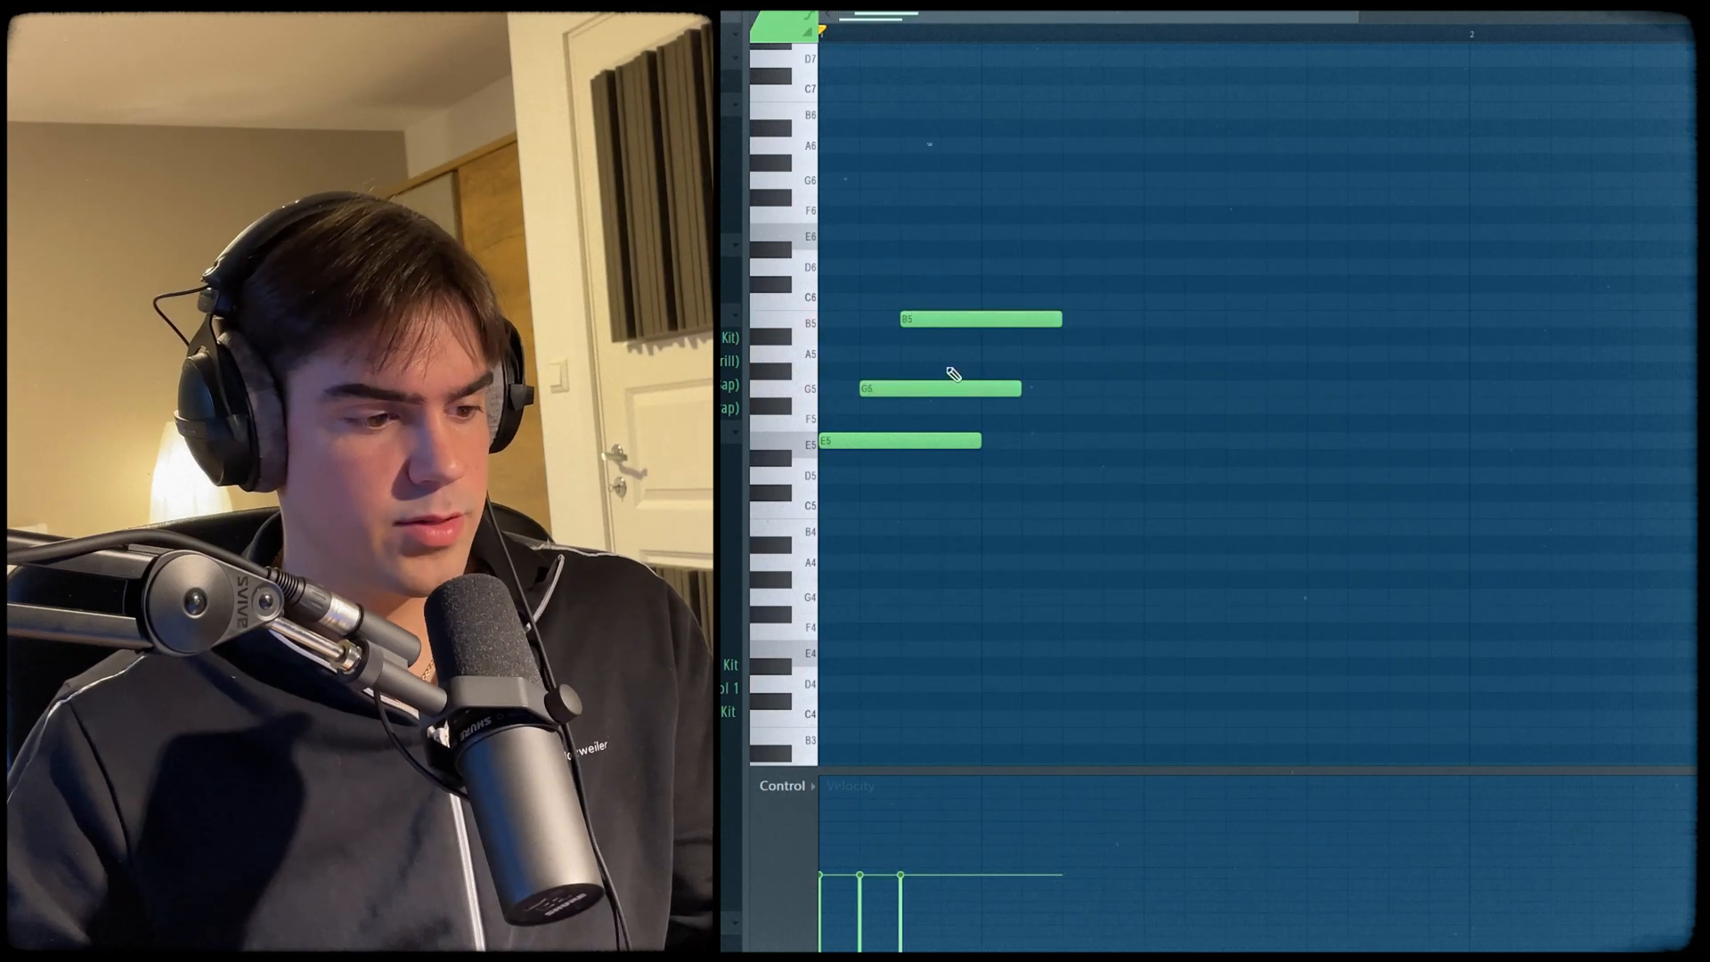
left_click_drag(944, 381, 949, 392)
key("ctrl+Up")
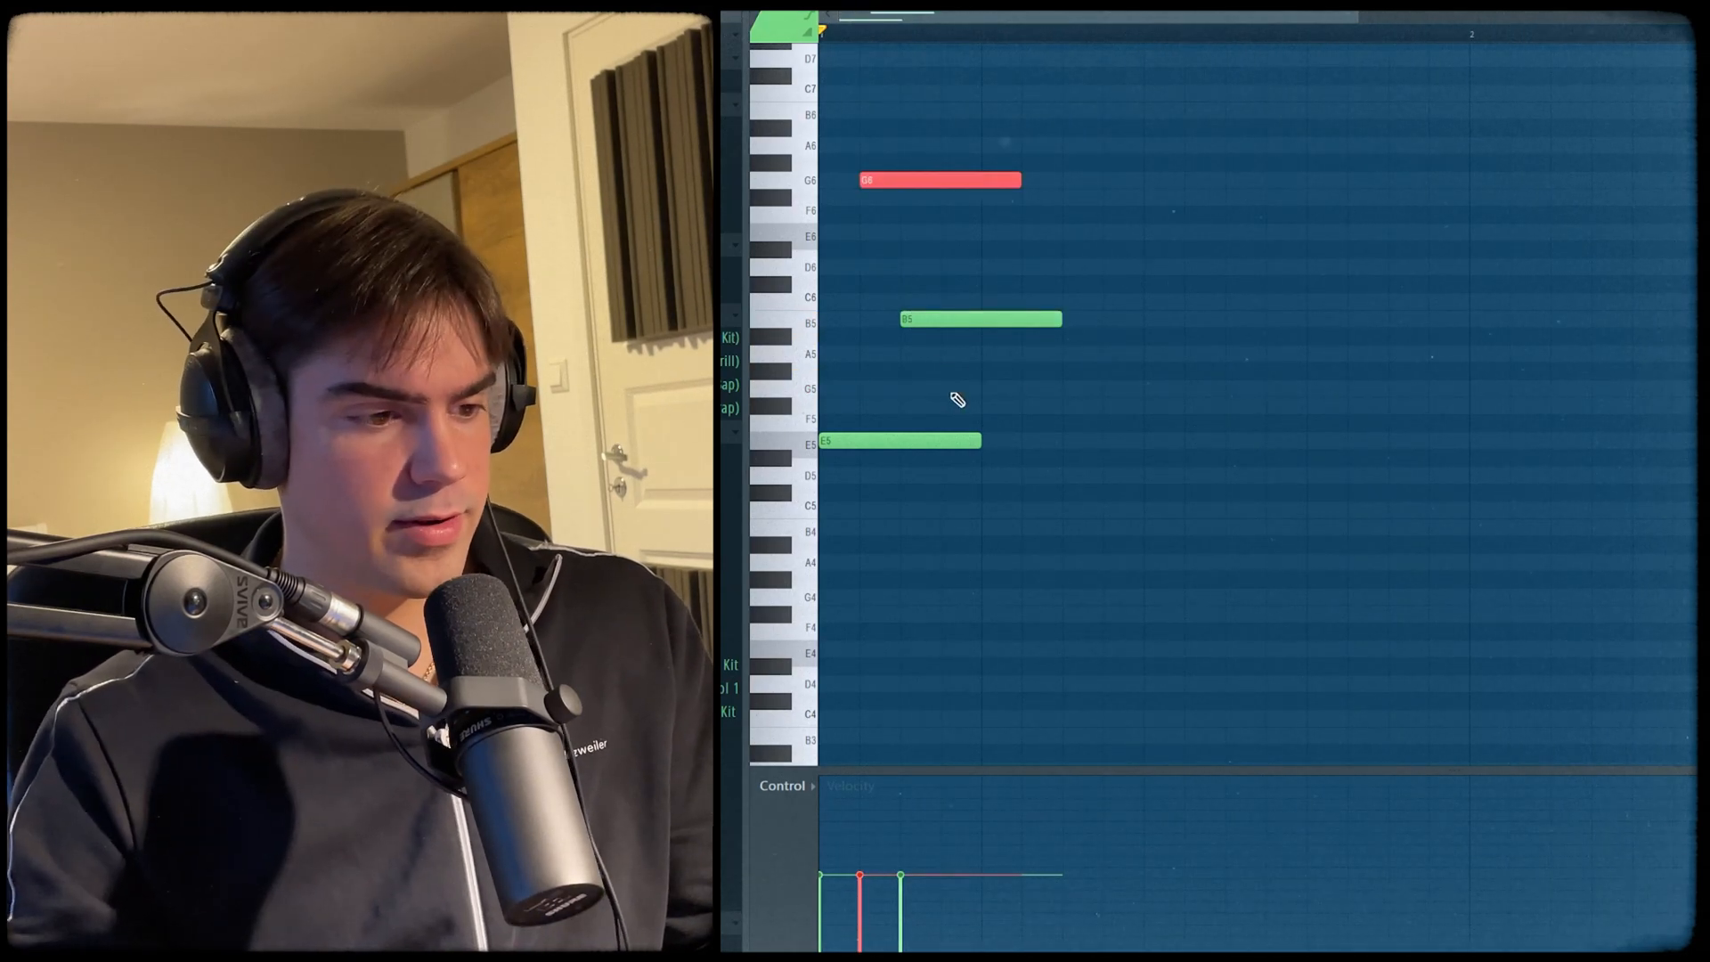
- Repeat the three-note figure on beat 2 with F#6 as its top note, and add an E5 on beat 4
key("ctrl+d")
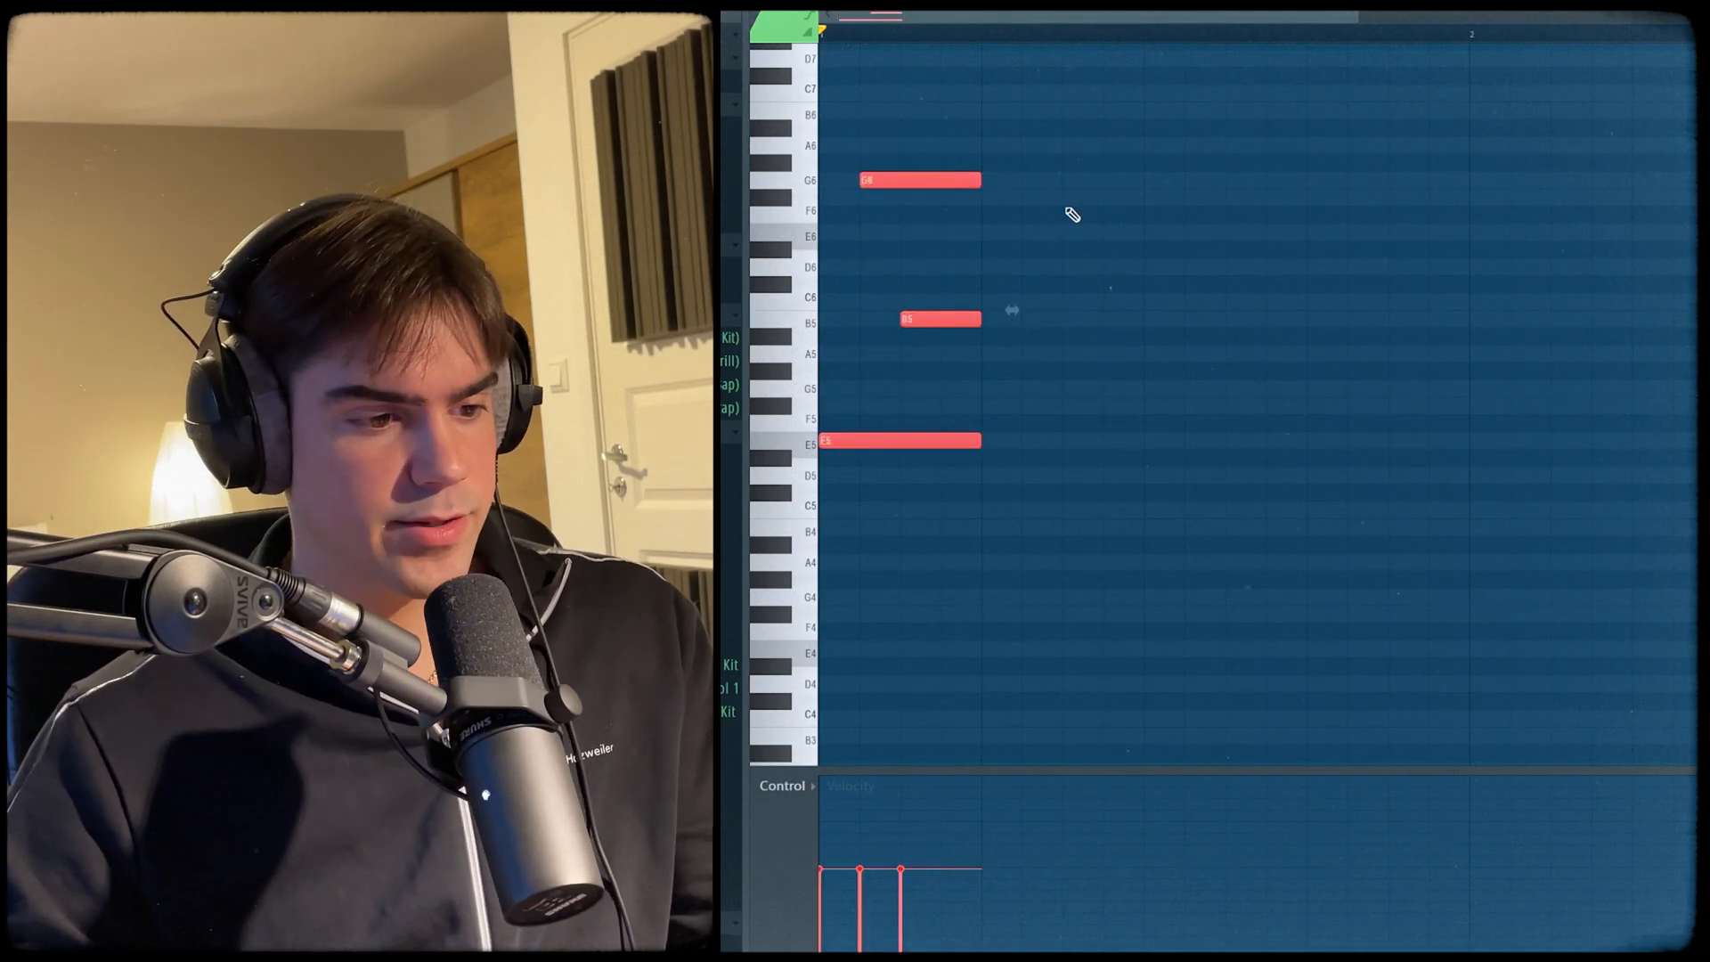
key("ctrl+b")
key("ctrl+d")
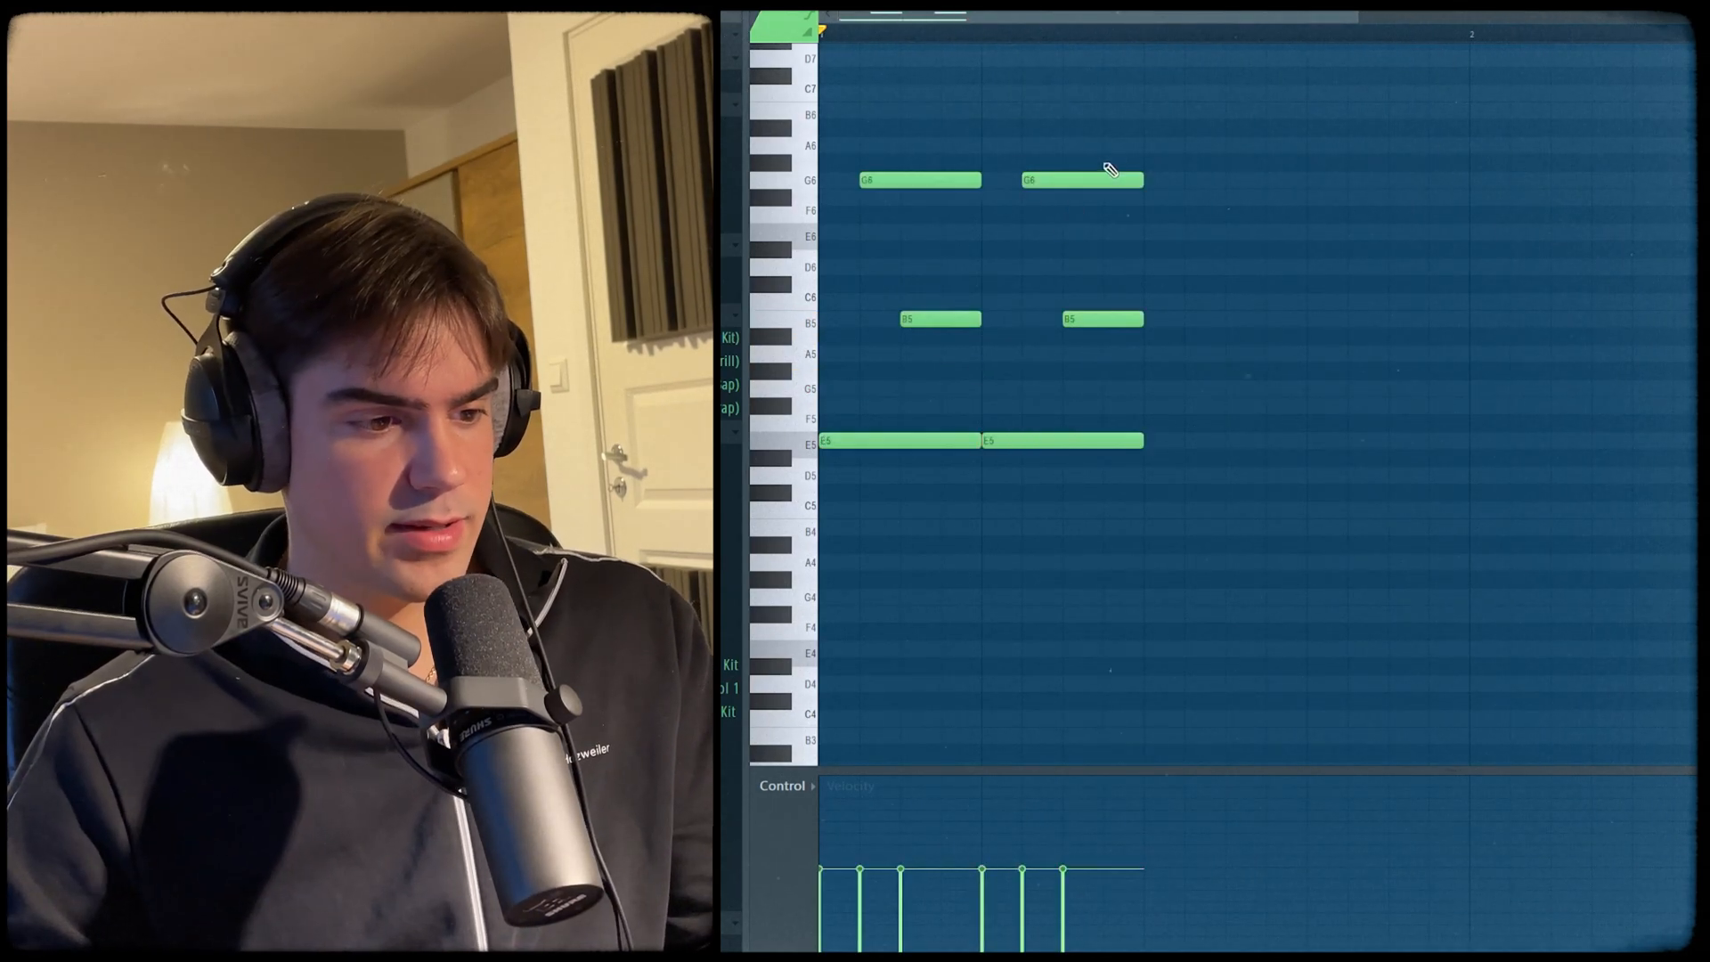
left_click_drag(1104, 158, 1122, 229)
key("ctrl+d")
mouse_move(1066, 181)
left_mouse_down()
mouse_move(1064, 197)
mouse_move(1056, 181)
left_mouse_up()
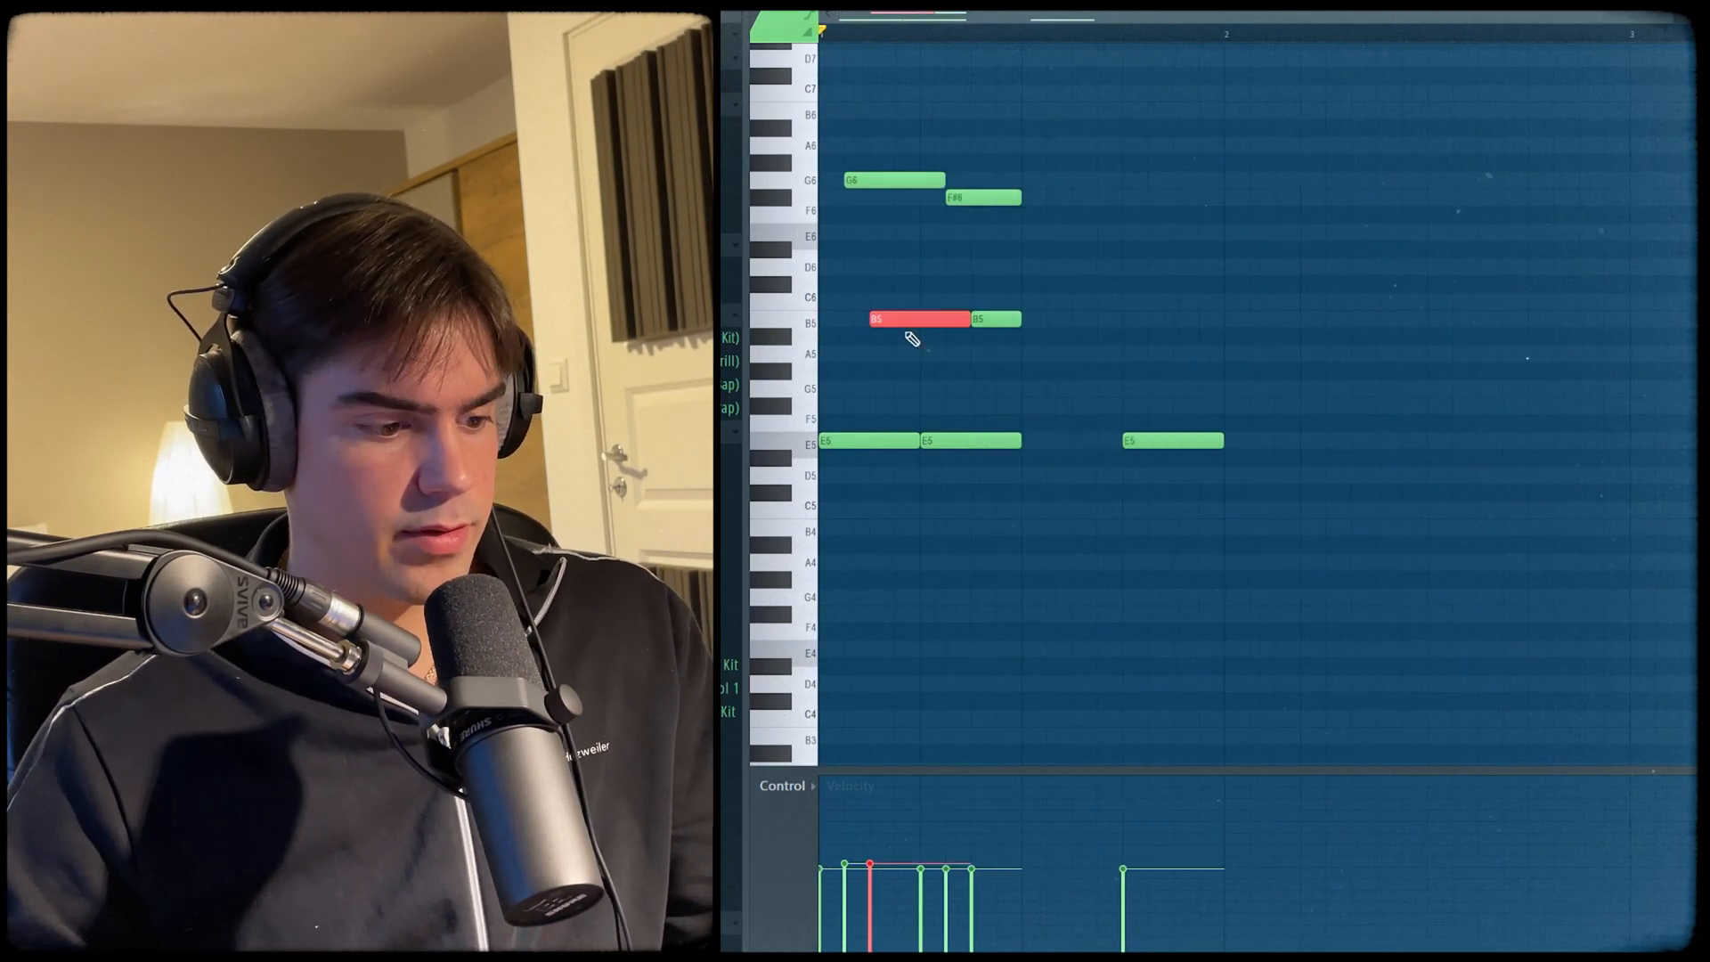
- Vary the velocities of the individual G6, B5 and F#6 notes in bar 1 and play the pattern
left_click(896, 181)
left_click(909, 319)
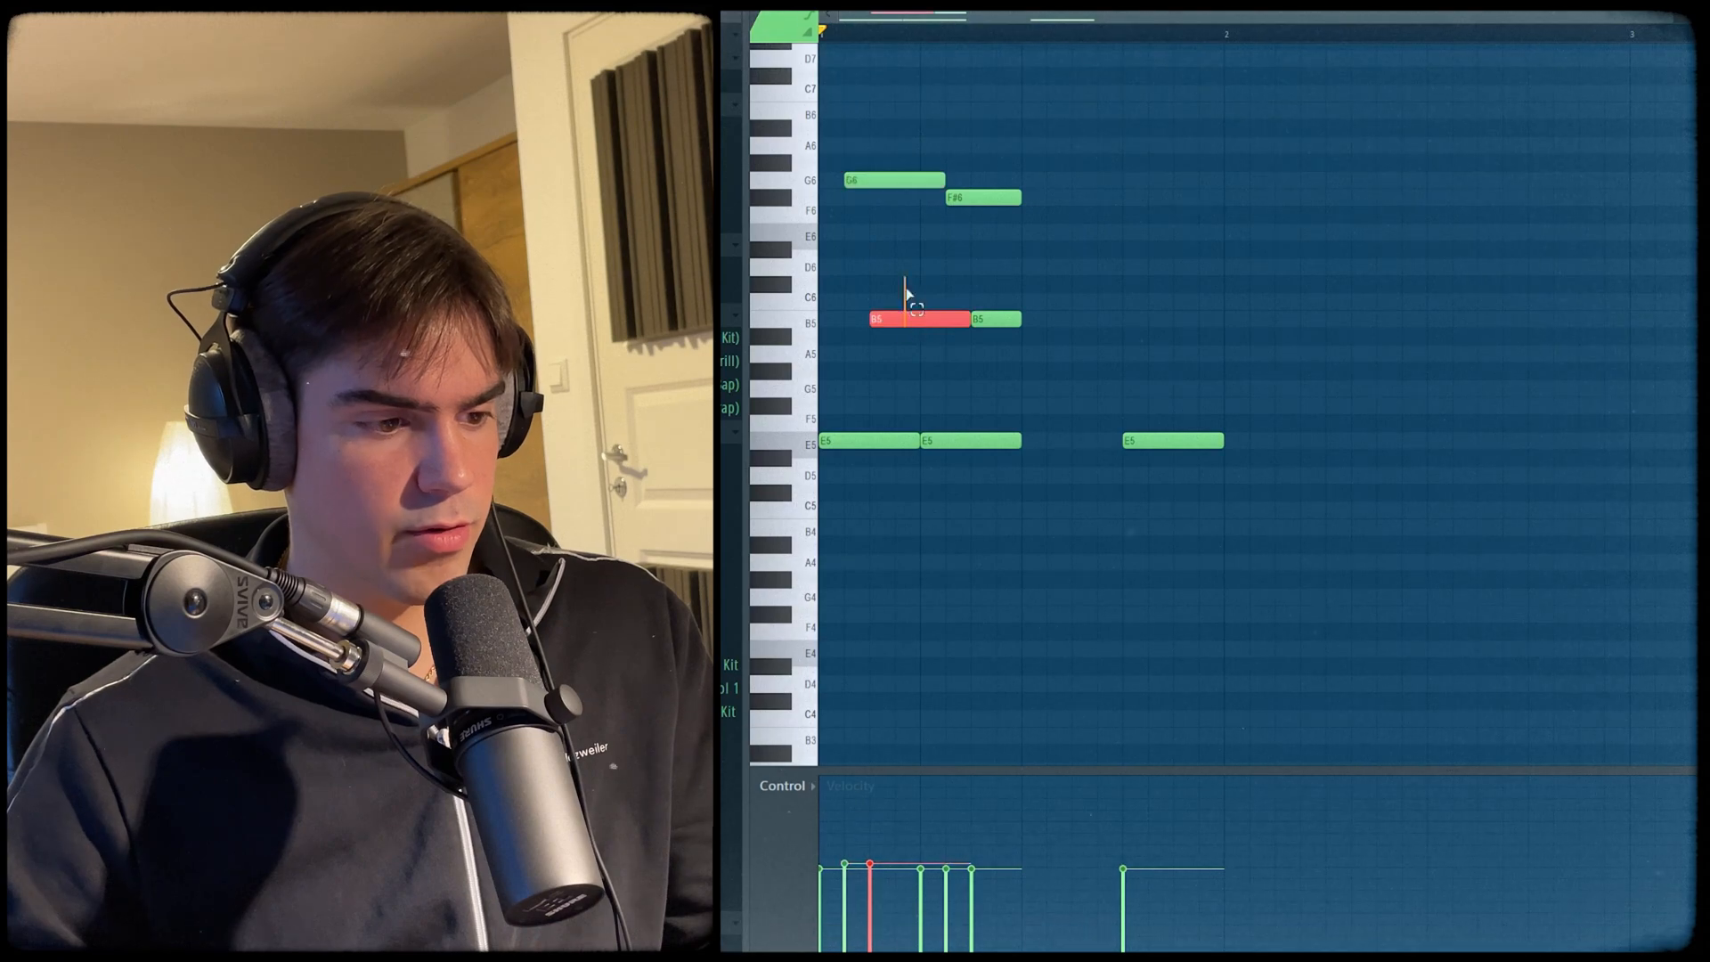
left_click(999, 337)
left_click_drag(1005, 260, 1009, 205)
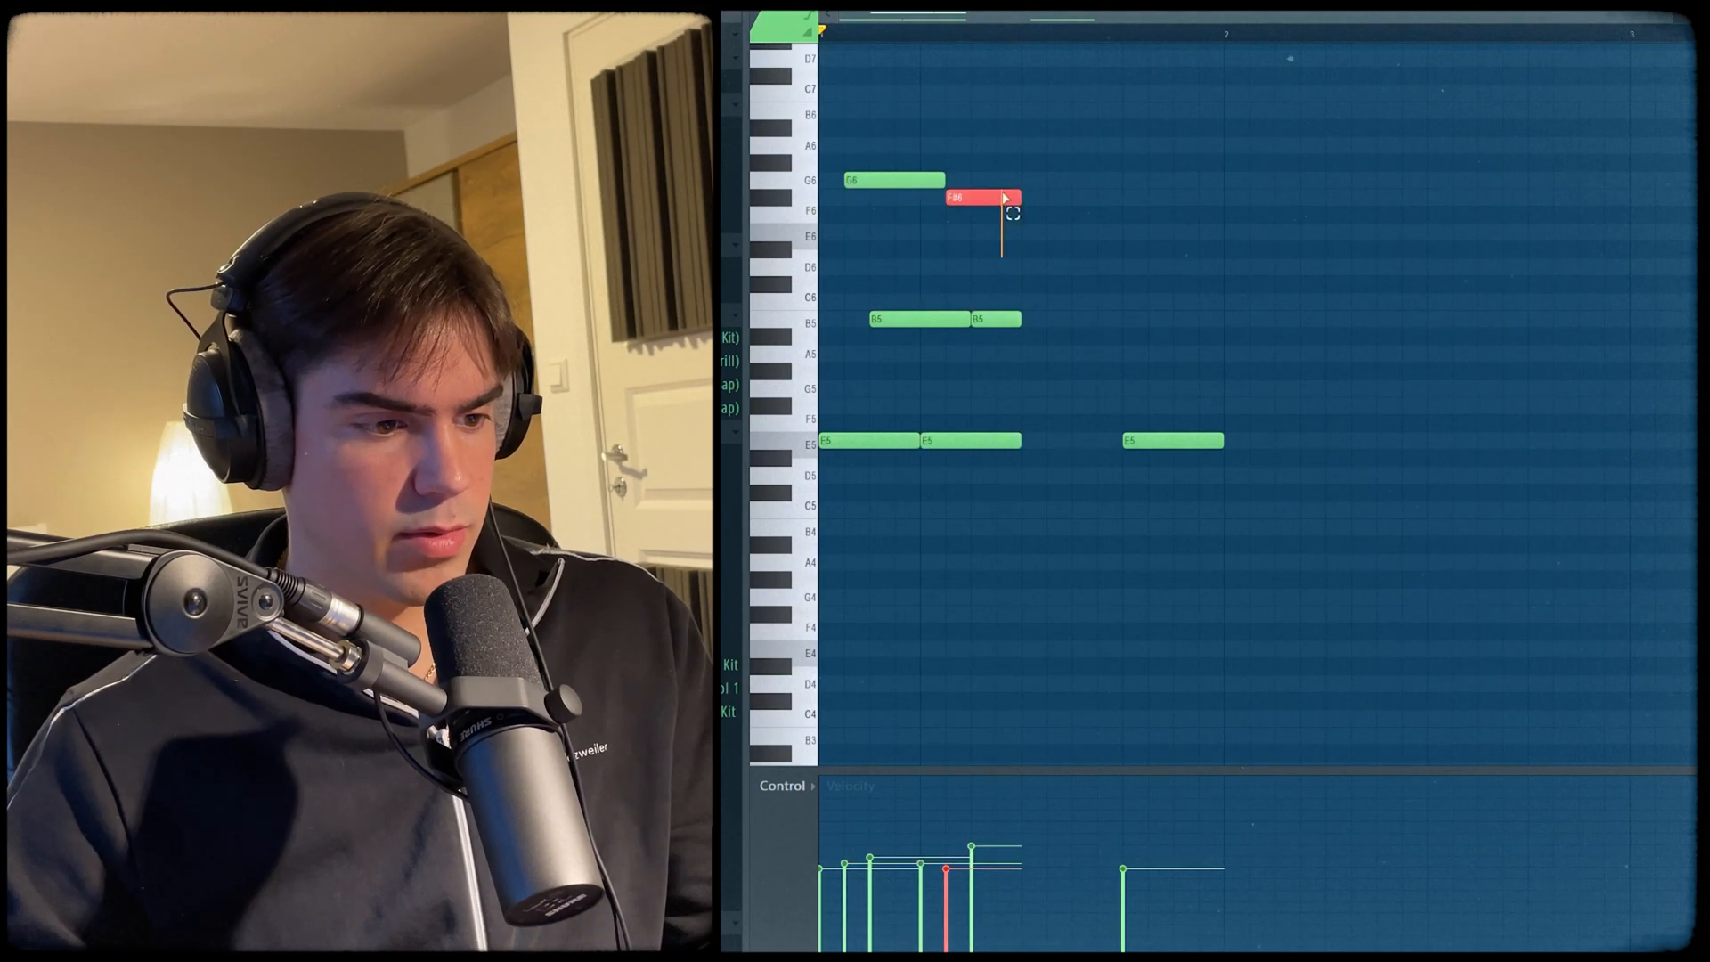
key("space")
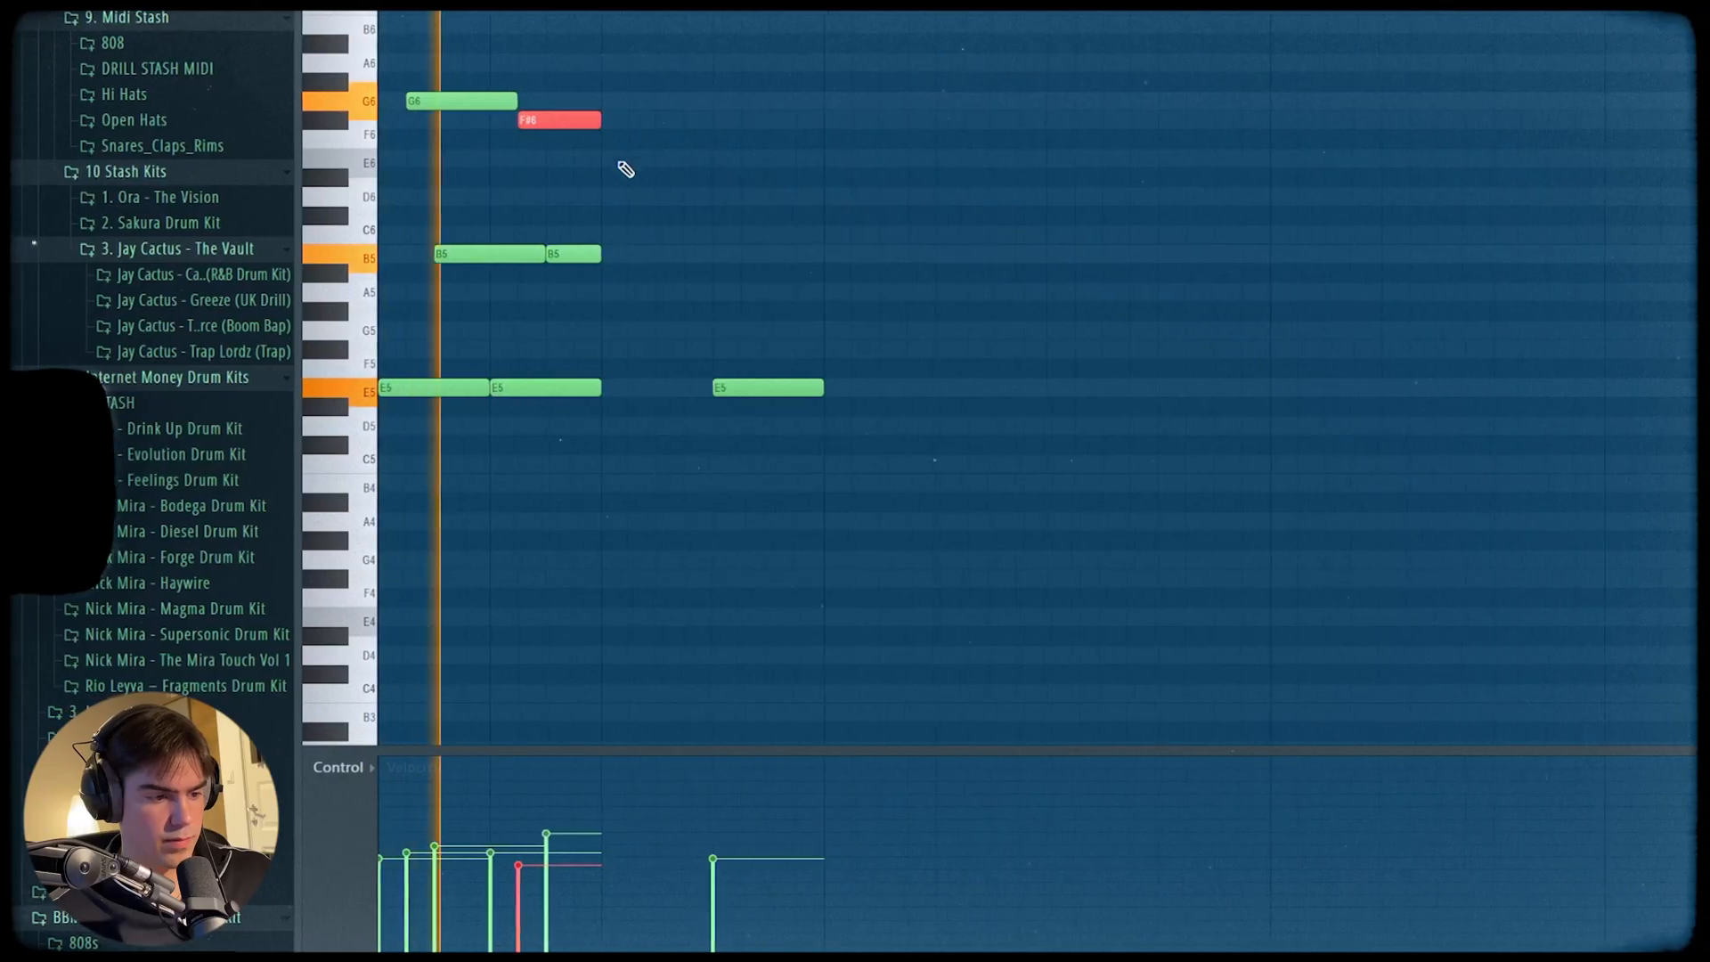
- Copy bar 1 into bar 2 transposed down to start on B4, and duplicate both bars into bars 3 and 4
left_click(645, 255, "ctrl")
left_click_drag(689, 349, 717, 450)
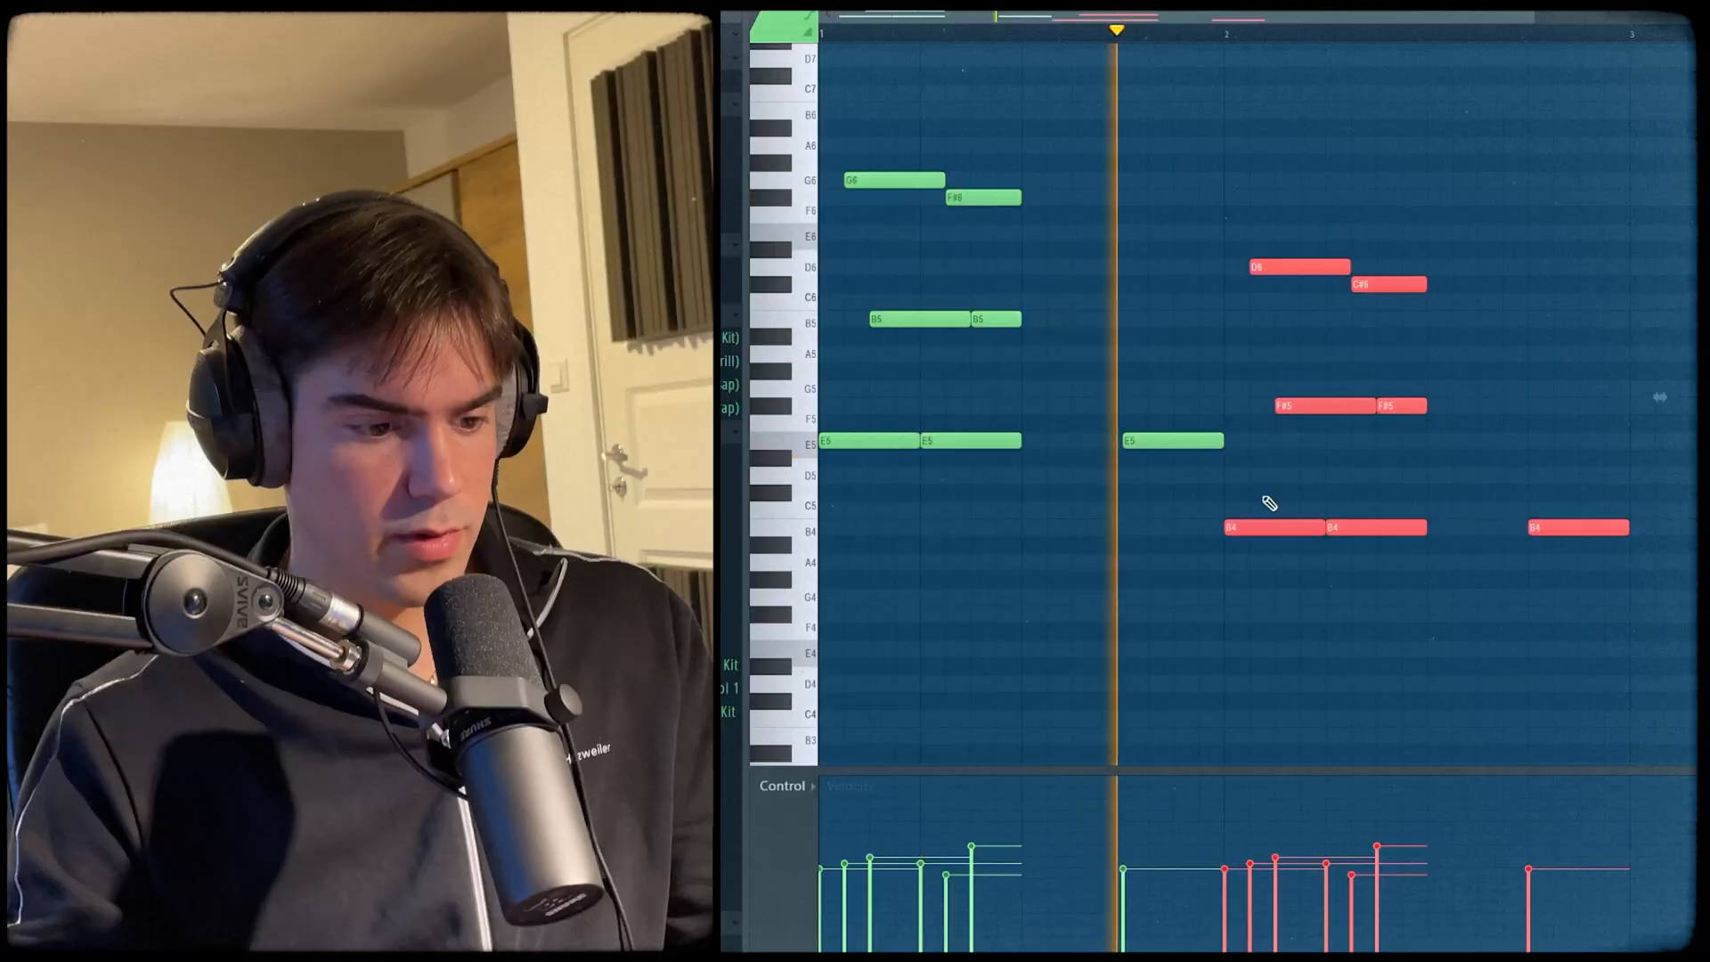
left_click(1268, 500)
scroll(1326, 393, "down", 2)
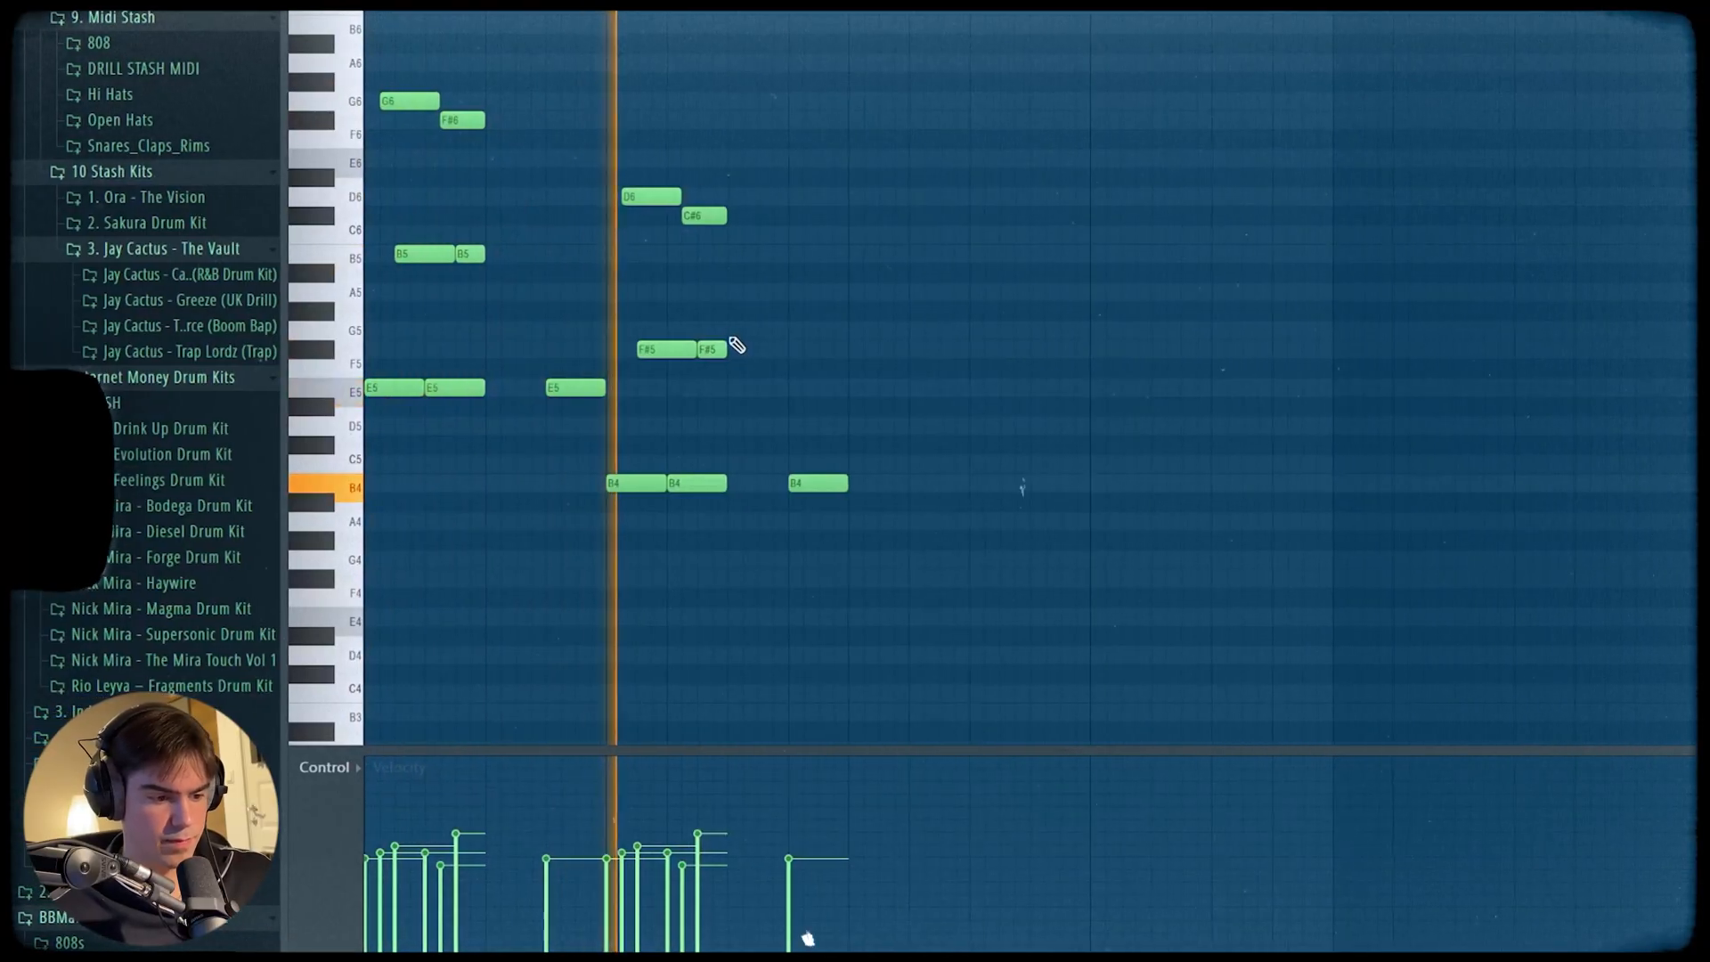
key("ctrl+b")
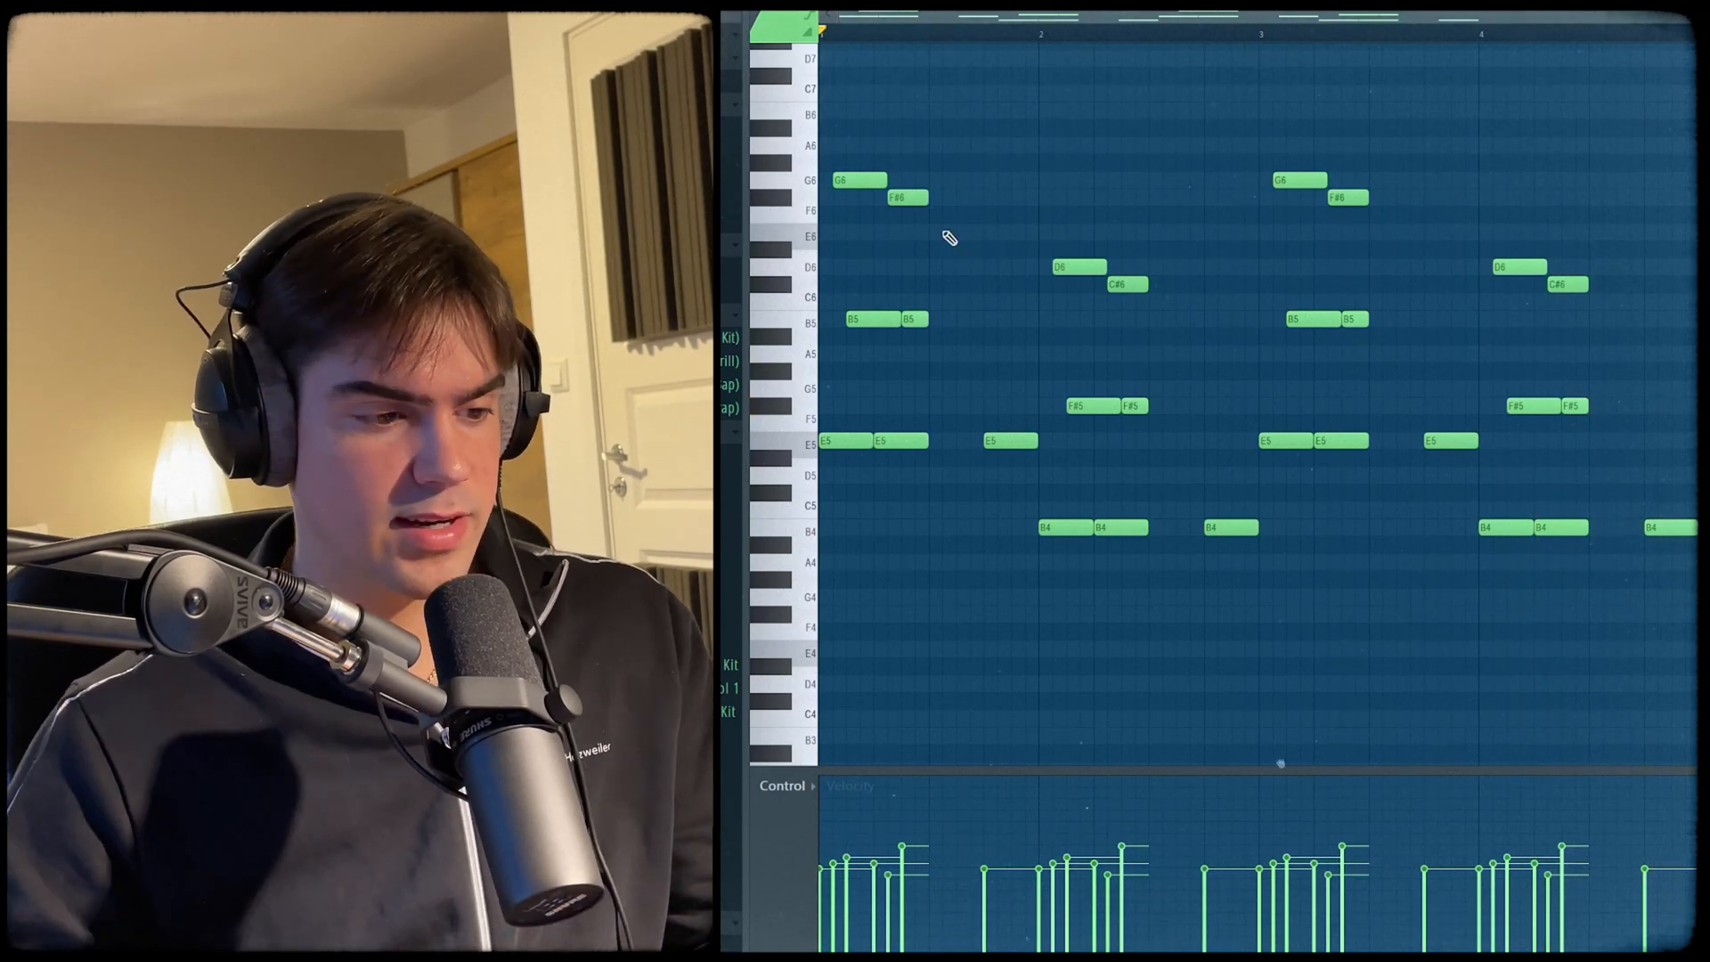
- Transpose the whole four-bar melody down one octave and play it back
left_click_drag(937, 227, 989, 442)
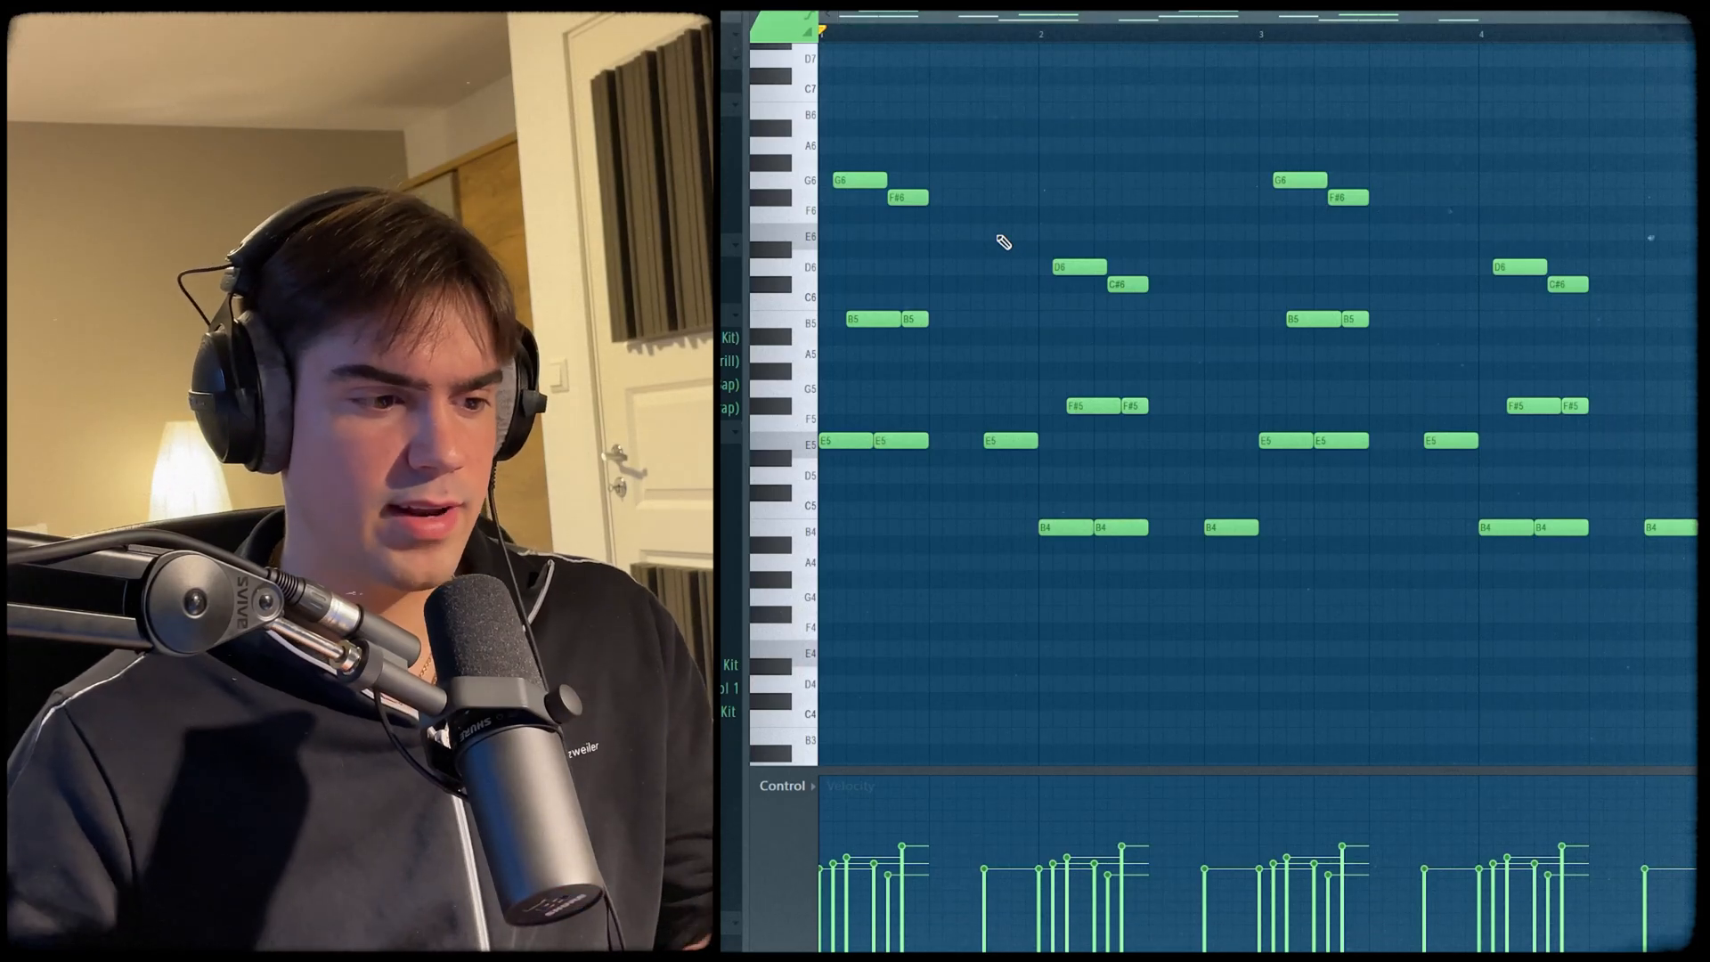
scroll(1004, 242, "down", 2)
left_click_drag(852, 66, 1695, 514)
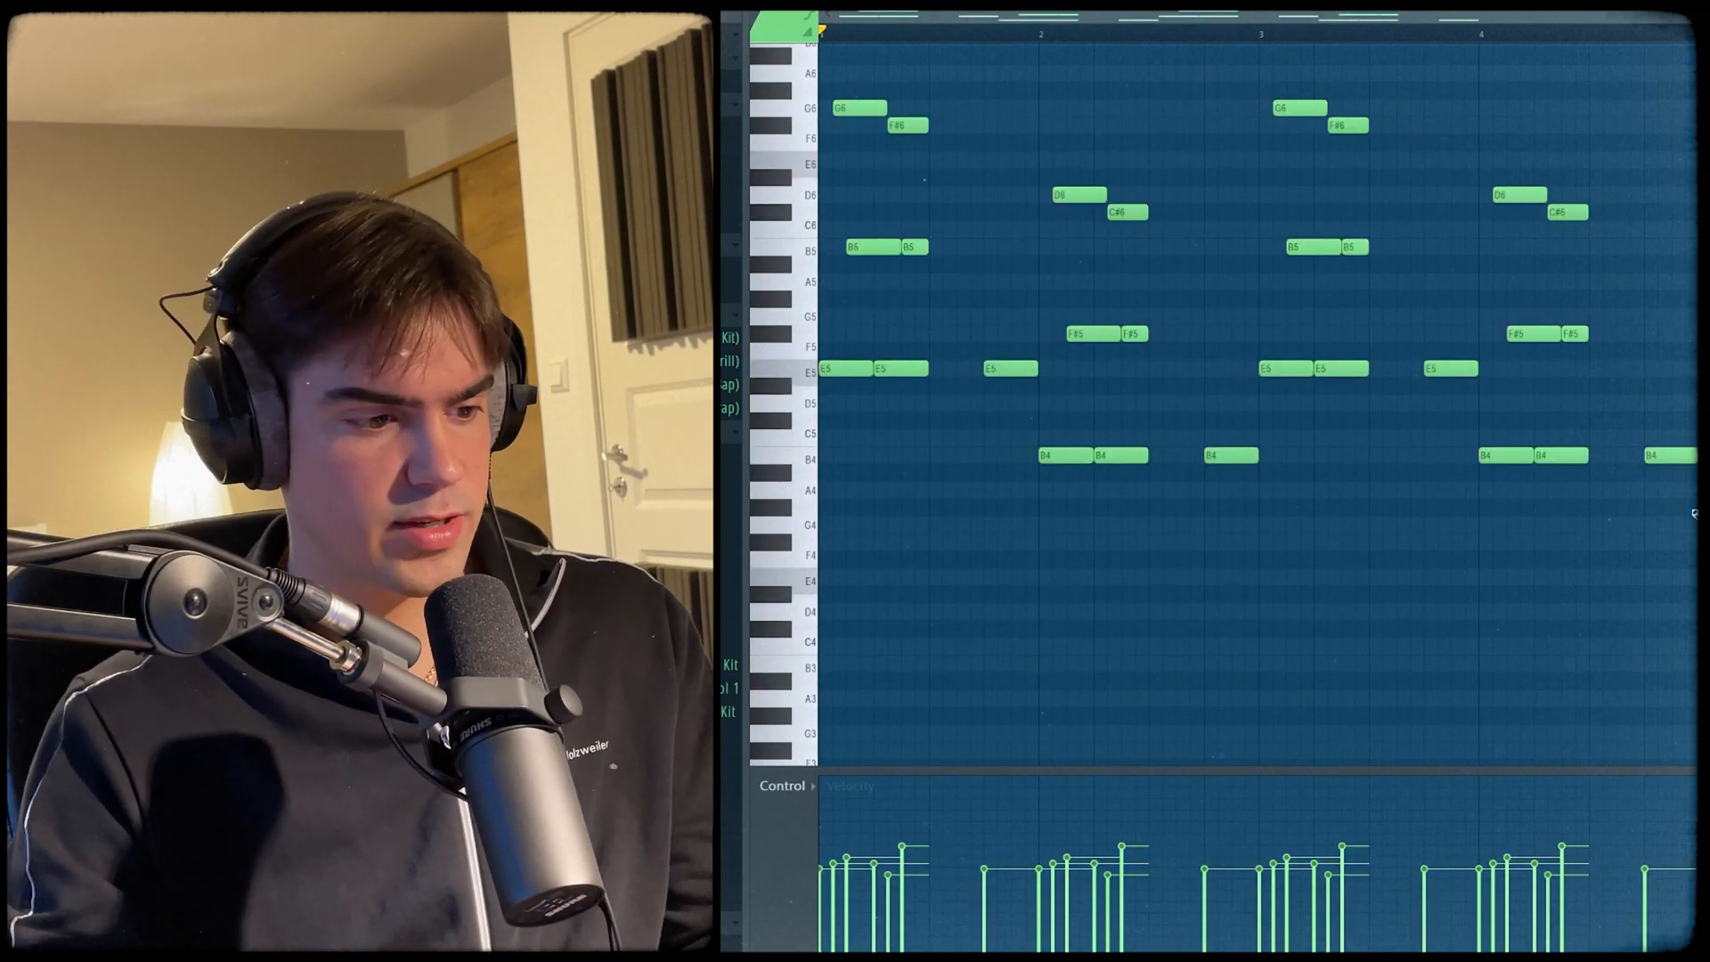
key("ctrl+Down")
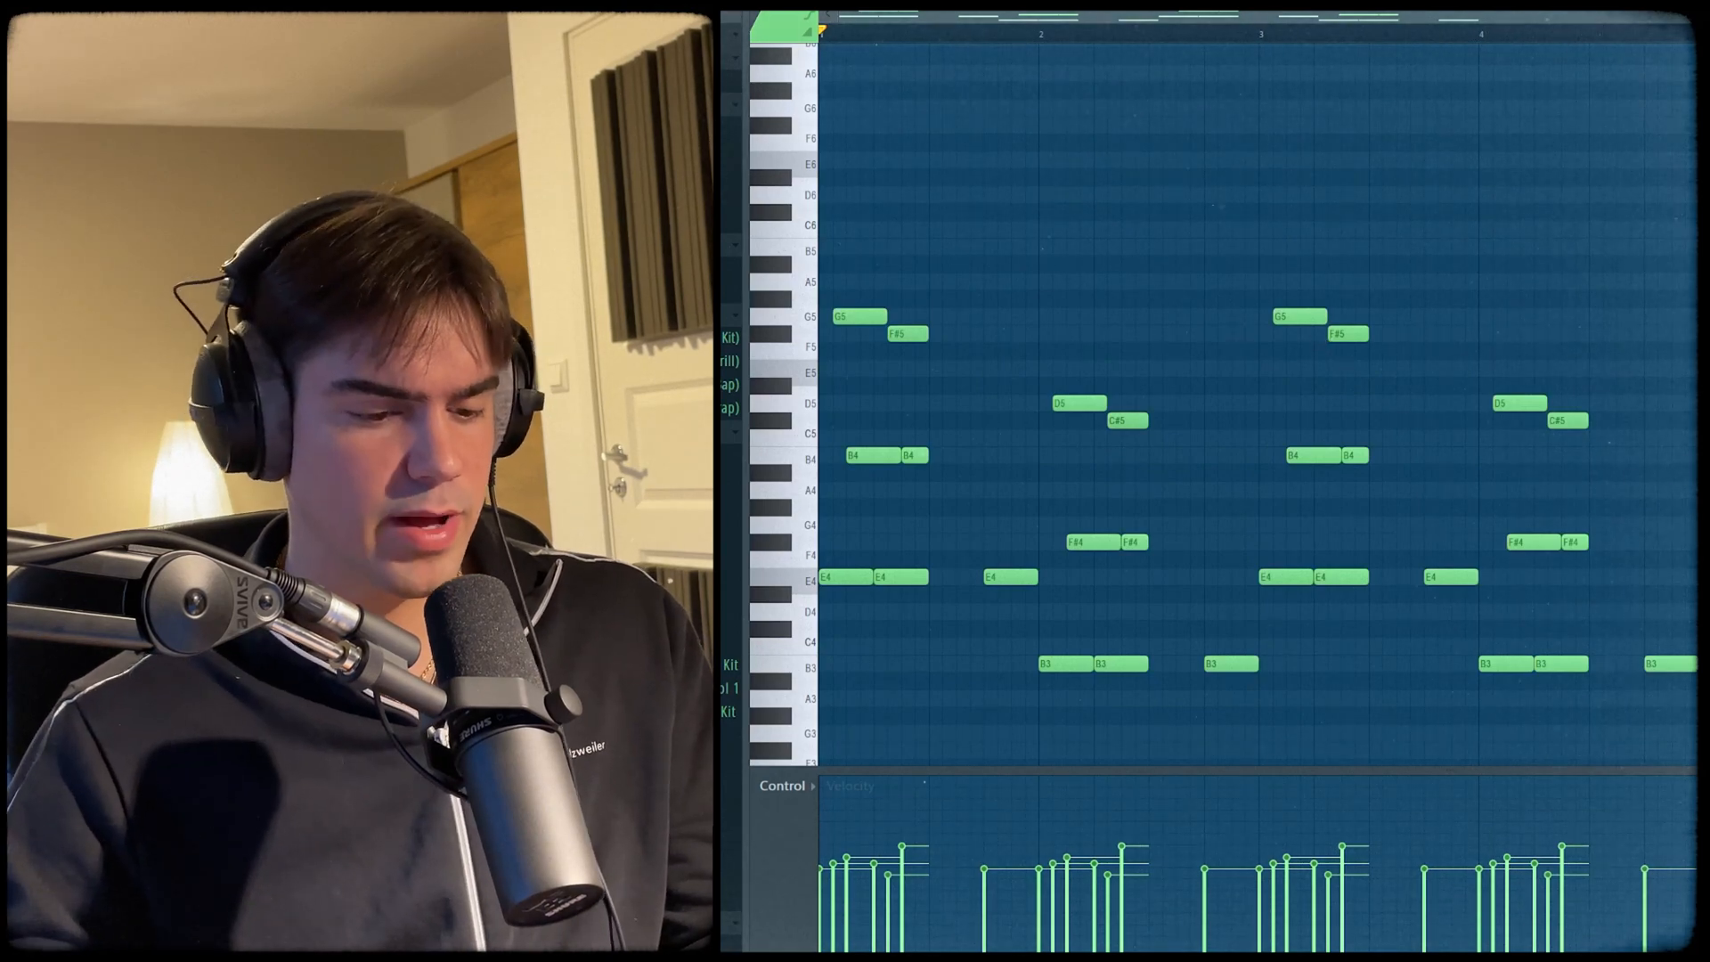
key("space")
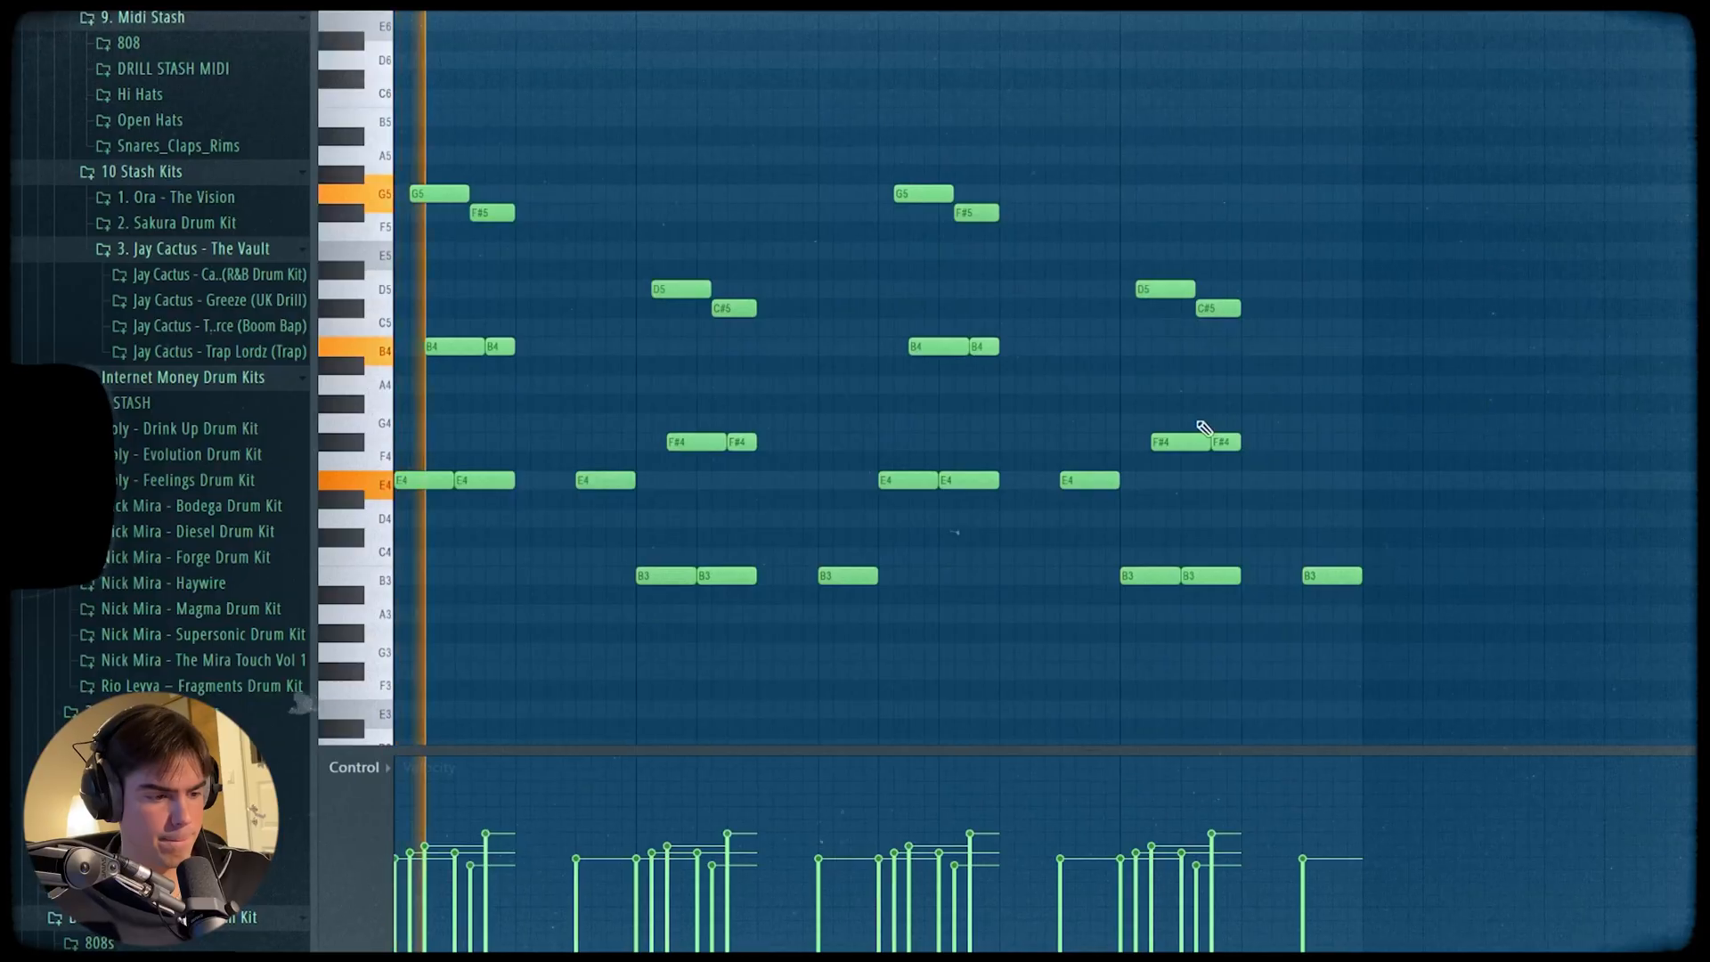
scroll(1229, 405, "down", 1)
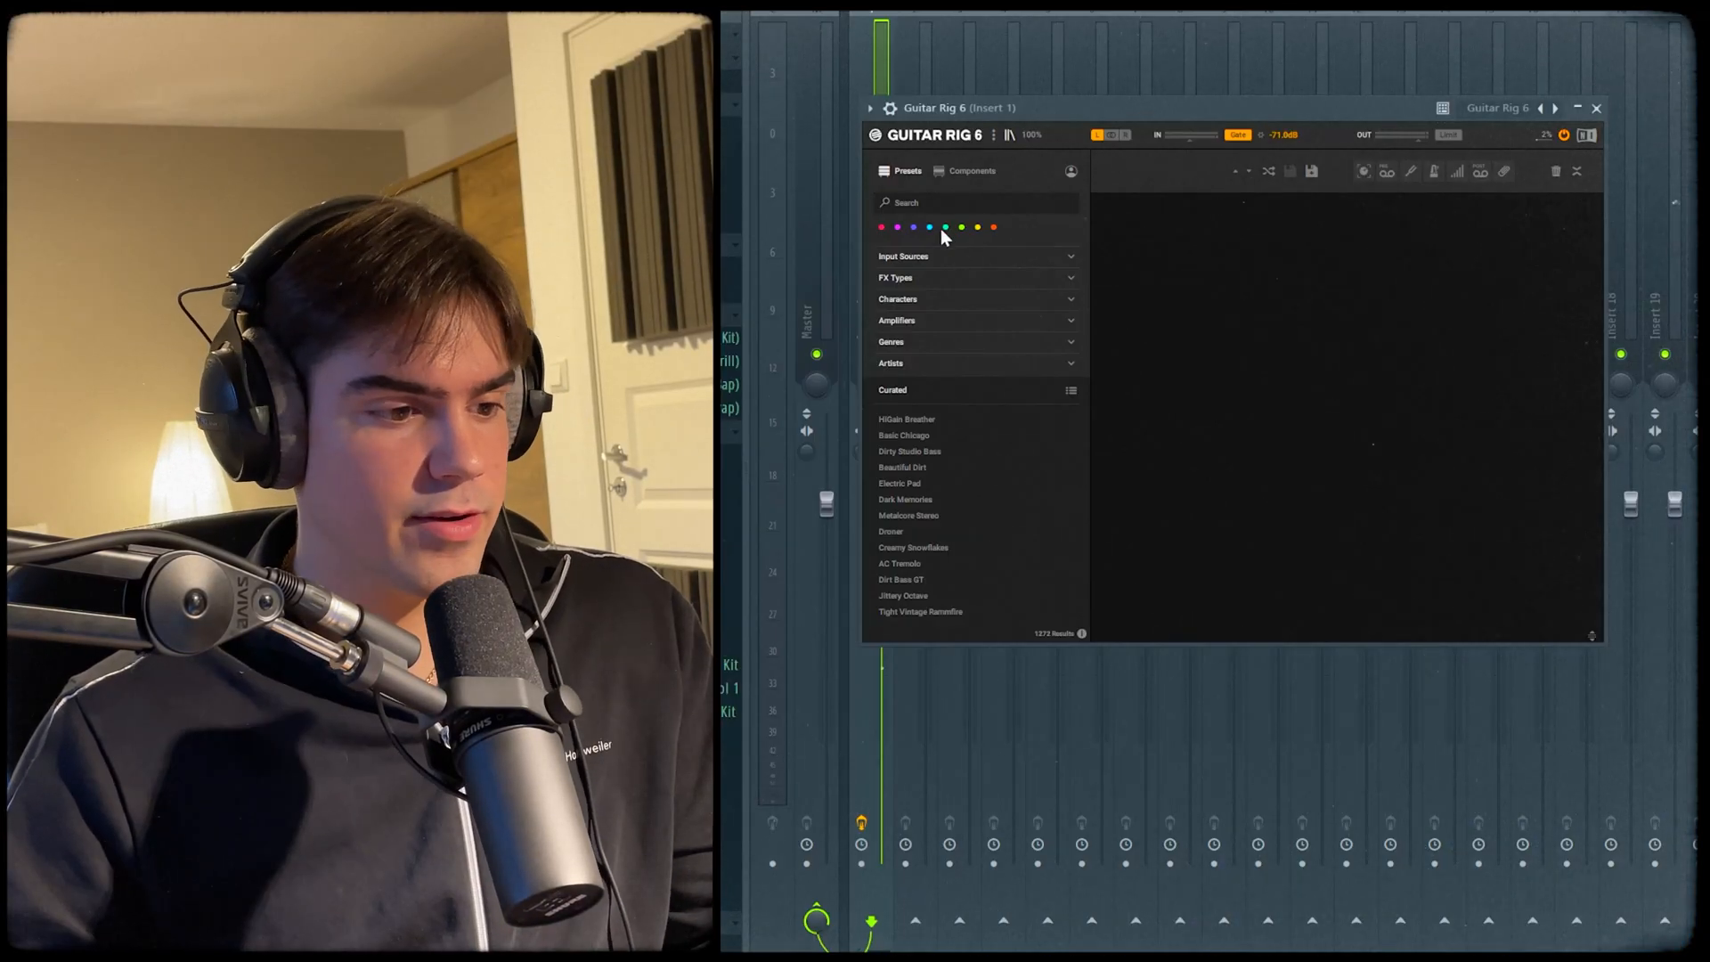
- Load the Older Days preset in Guitar Rig 6 and lower the mix of the second Replika delay
left_click(930, 227)
left_click(1033, 430)
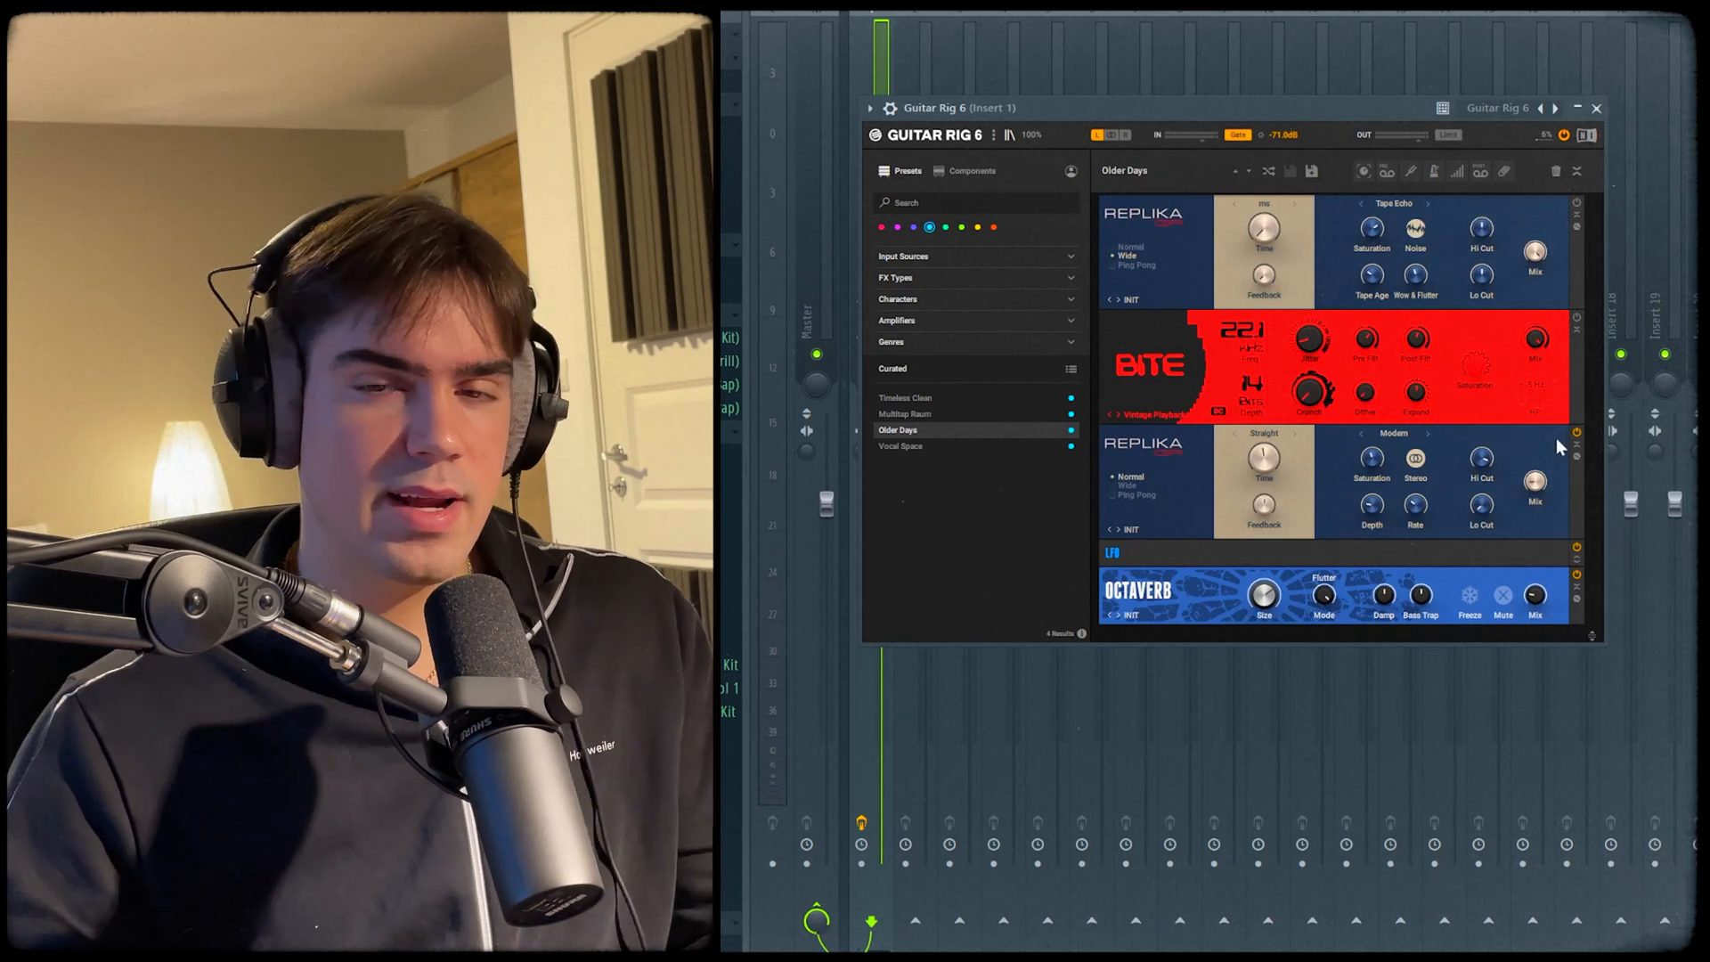
mouse_move(1537, 486)
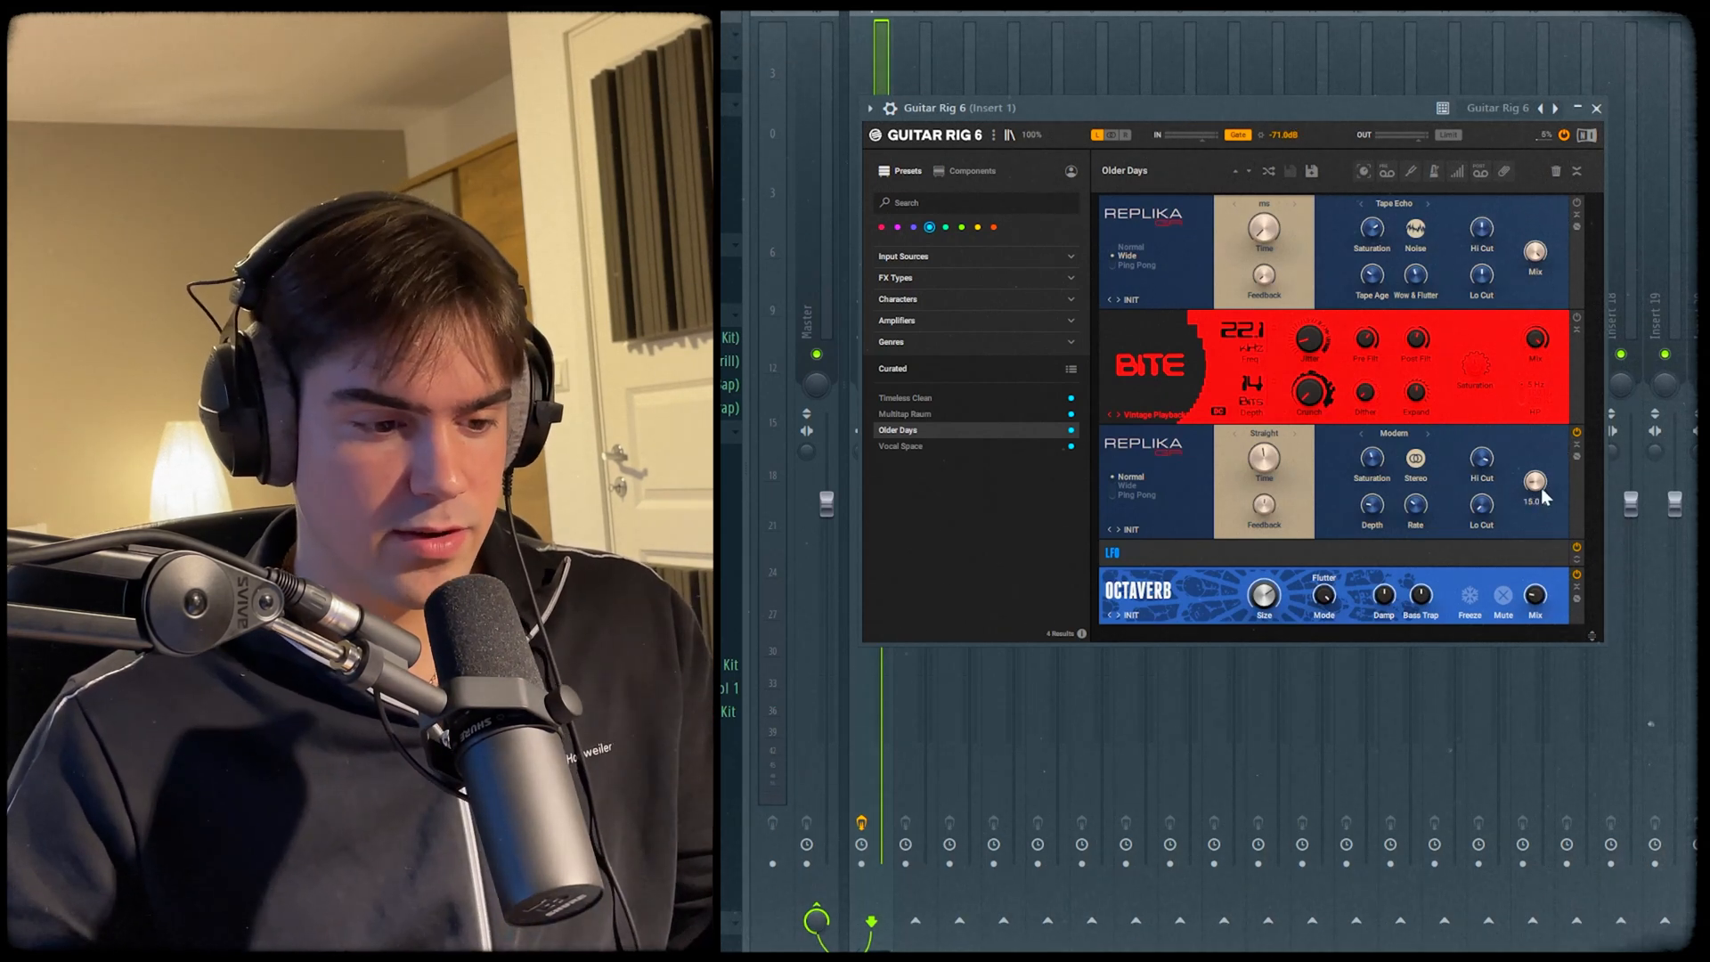
left_click_drag(1539, 493, 1539, 516)
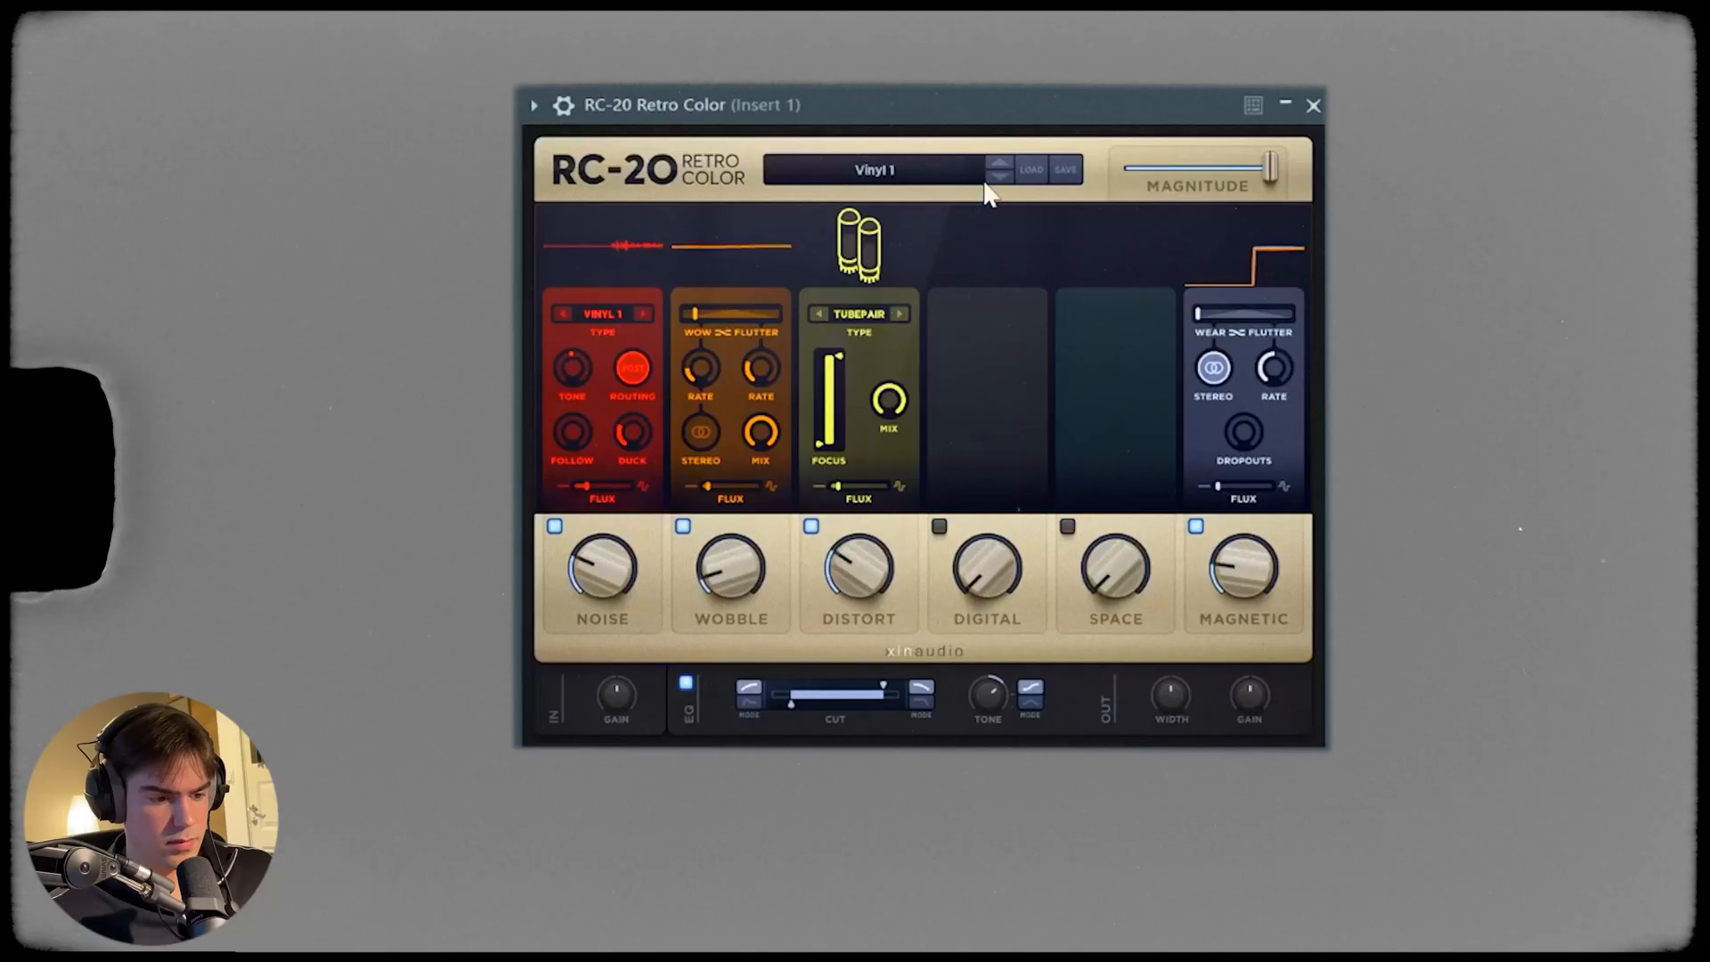
- Load the Vinyl 2 preset in RC-20, reduce its noise amount and set the noise Follow to about 51%
left_click(1002, 175)
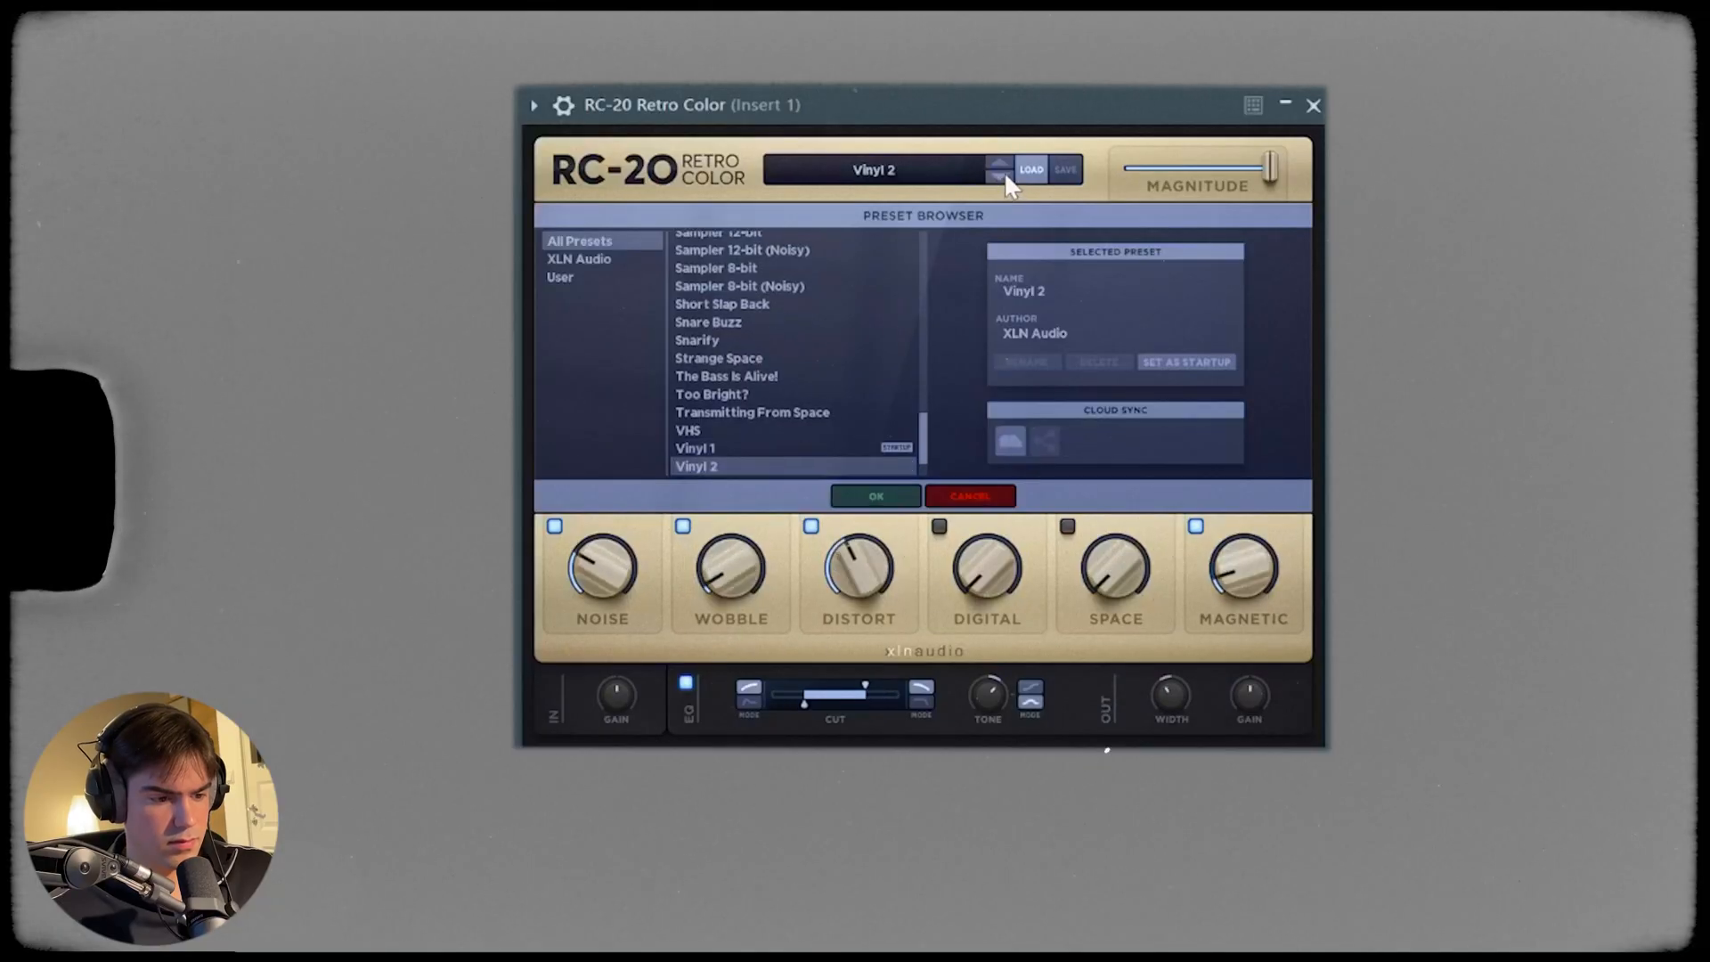
left_click(861, 496)
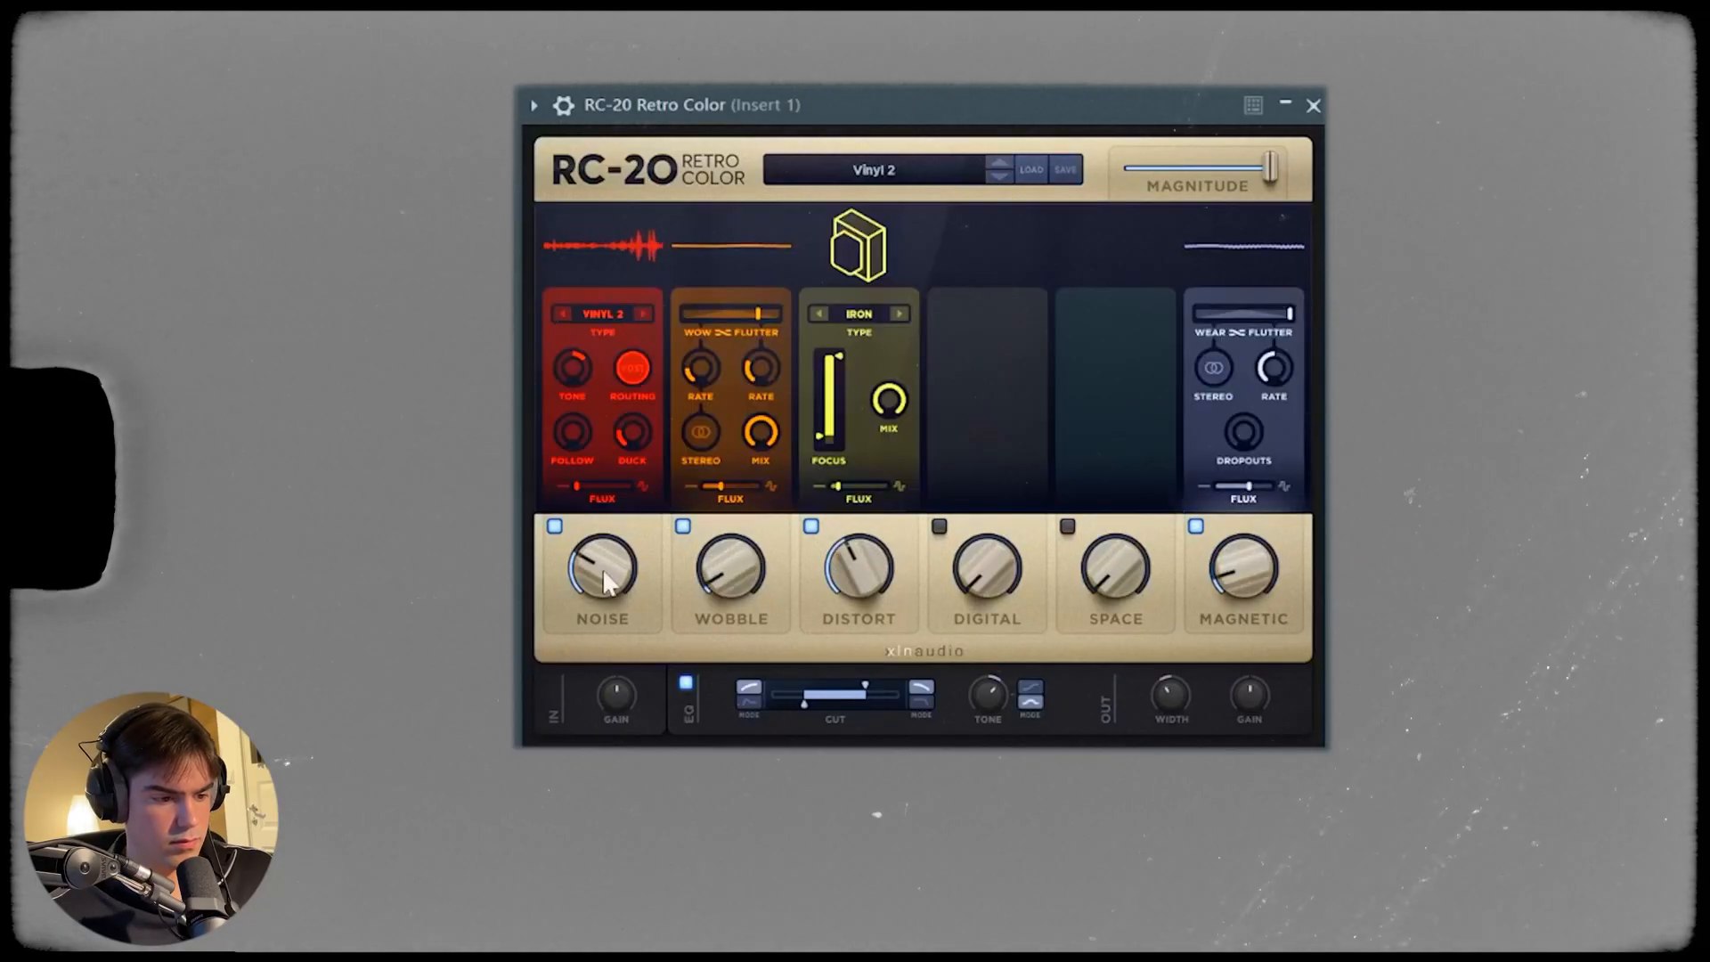
left_click_drag(604, 574, 611, 638)
left_click_drag(567, 451, 579, 365)
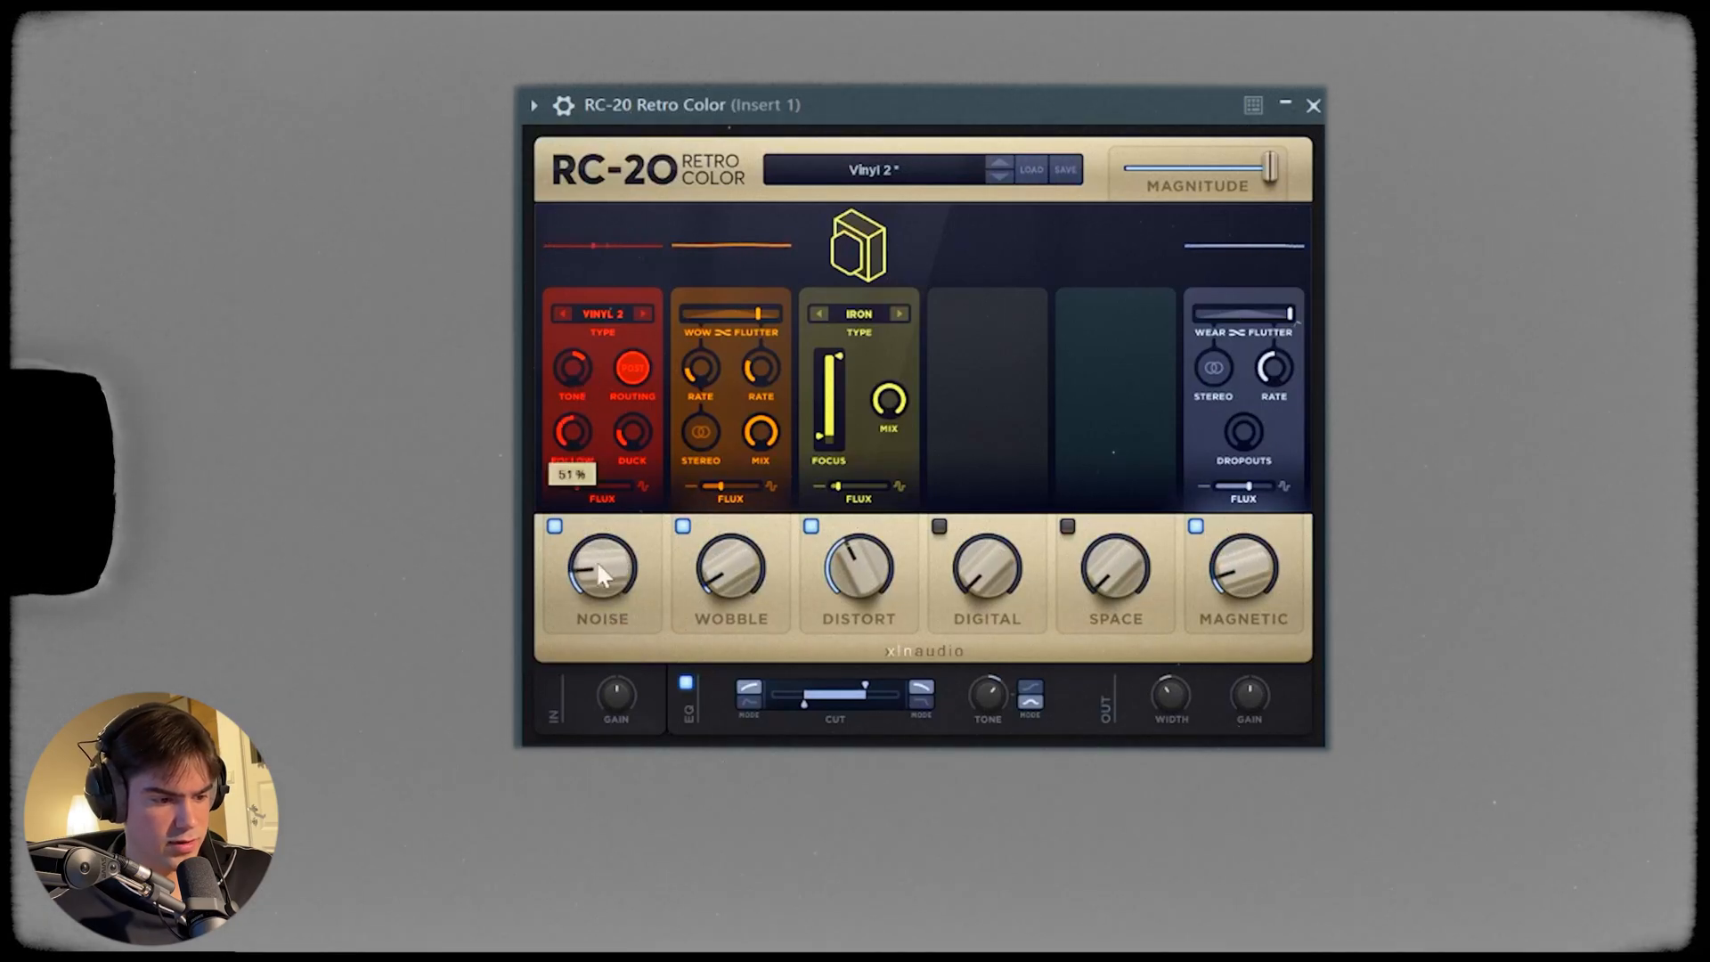
left_click_drag(602, 575, 597, 556)
left_click(705, 434)
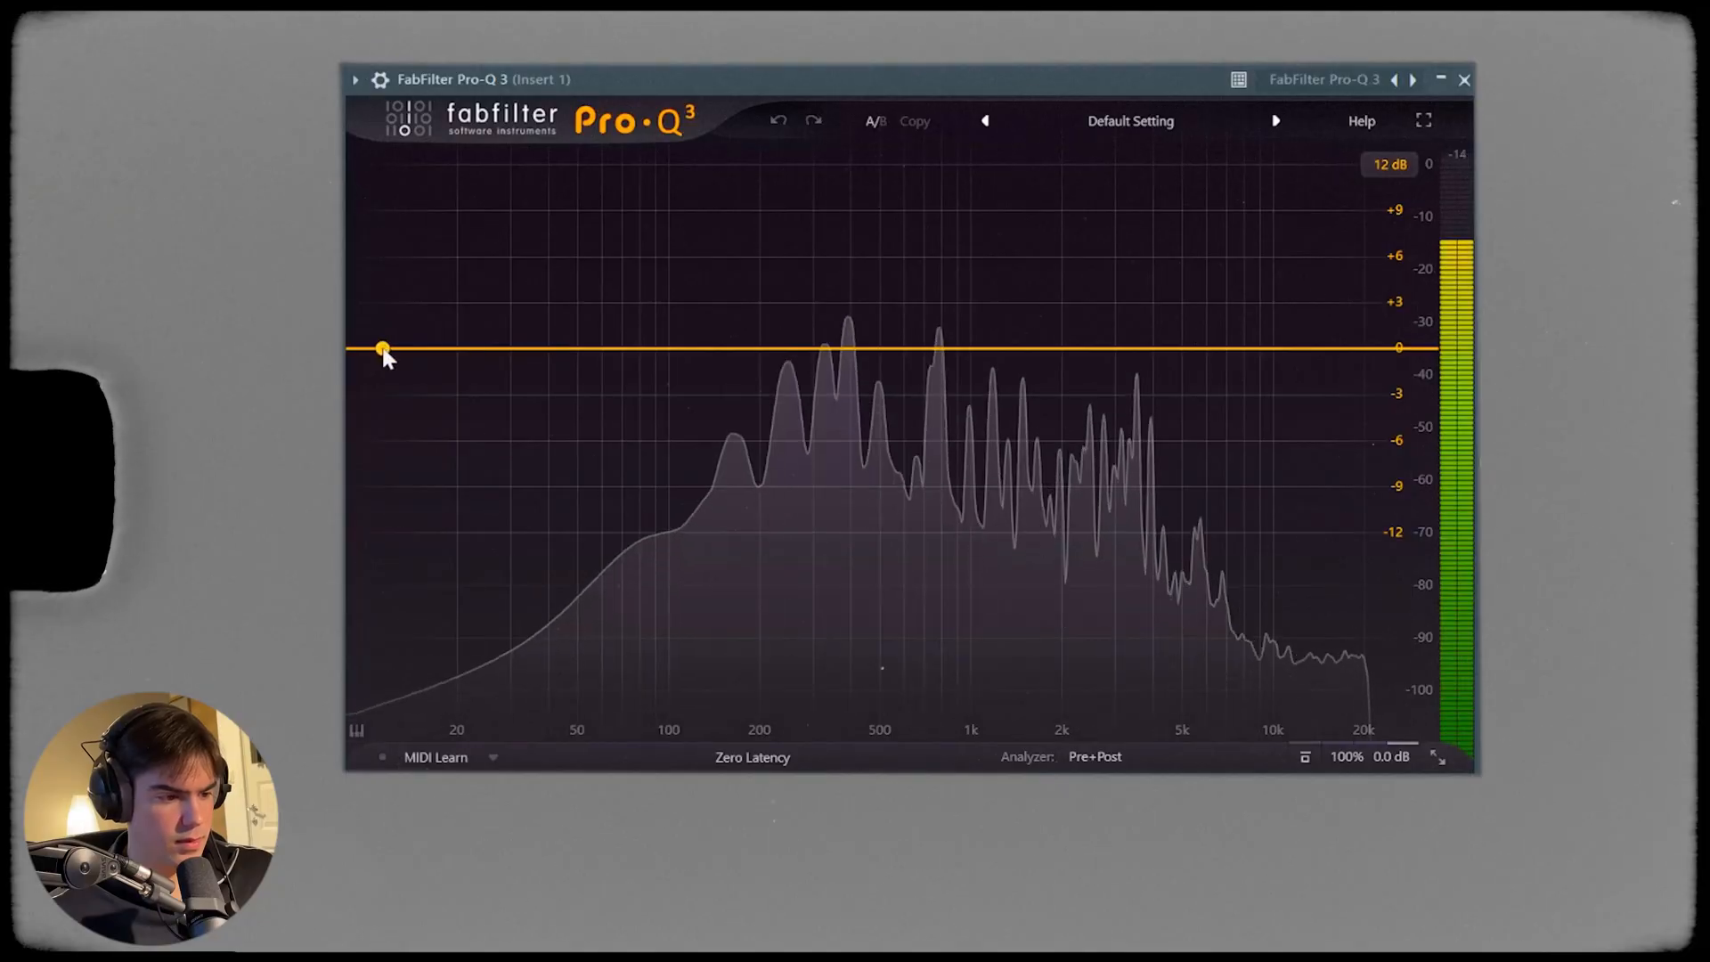
- Add a 36 dB/oct low cut at about 153 Hz and a gentle bell cut in the low mids in Pro-Q 3
left_click_drag(382, 351, 728, 374)
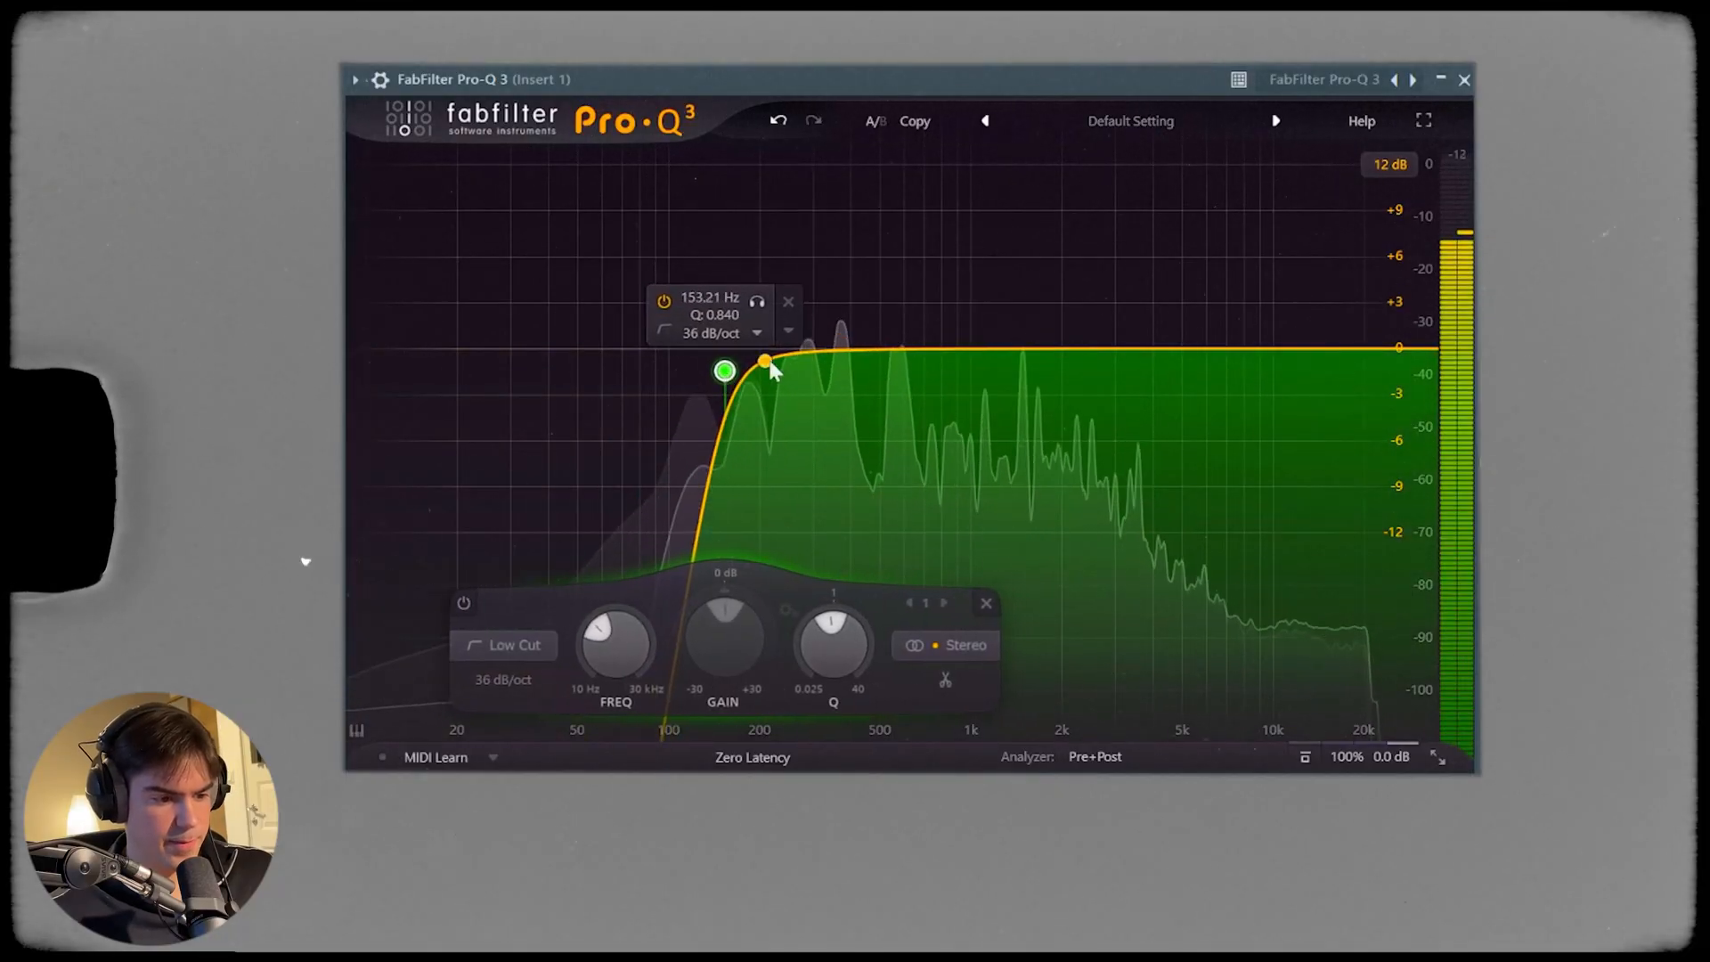
left_click_drag(864, 354, 829, 379)
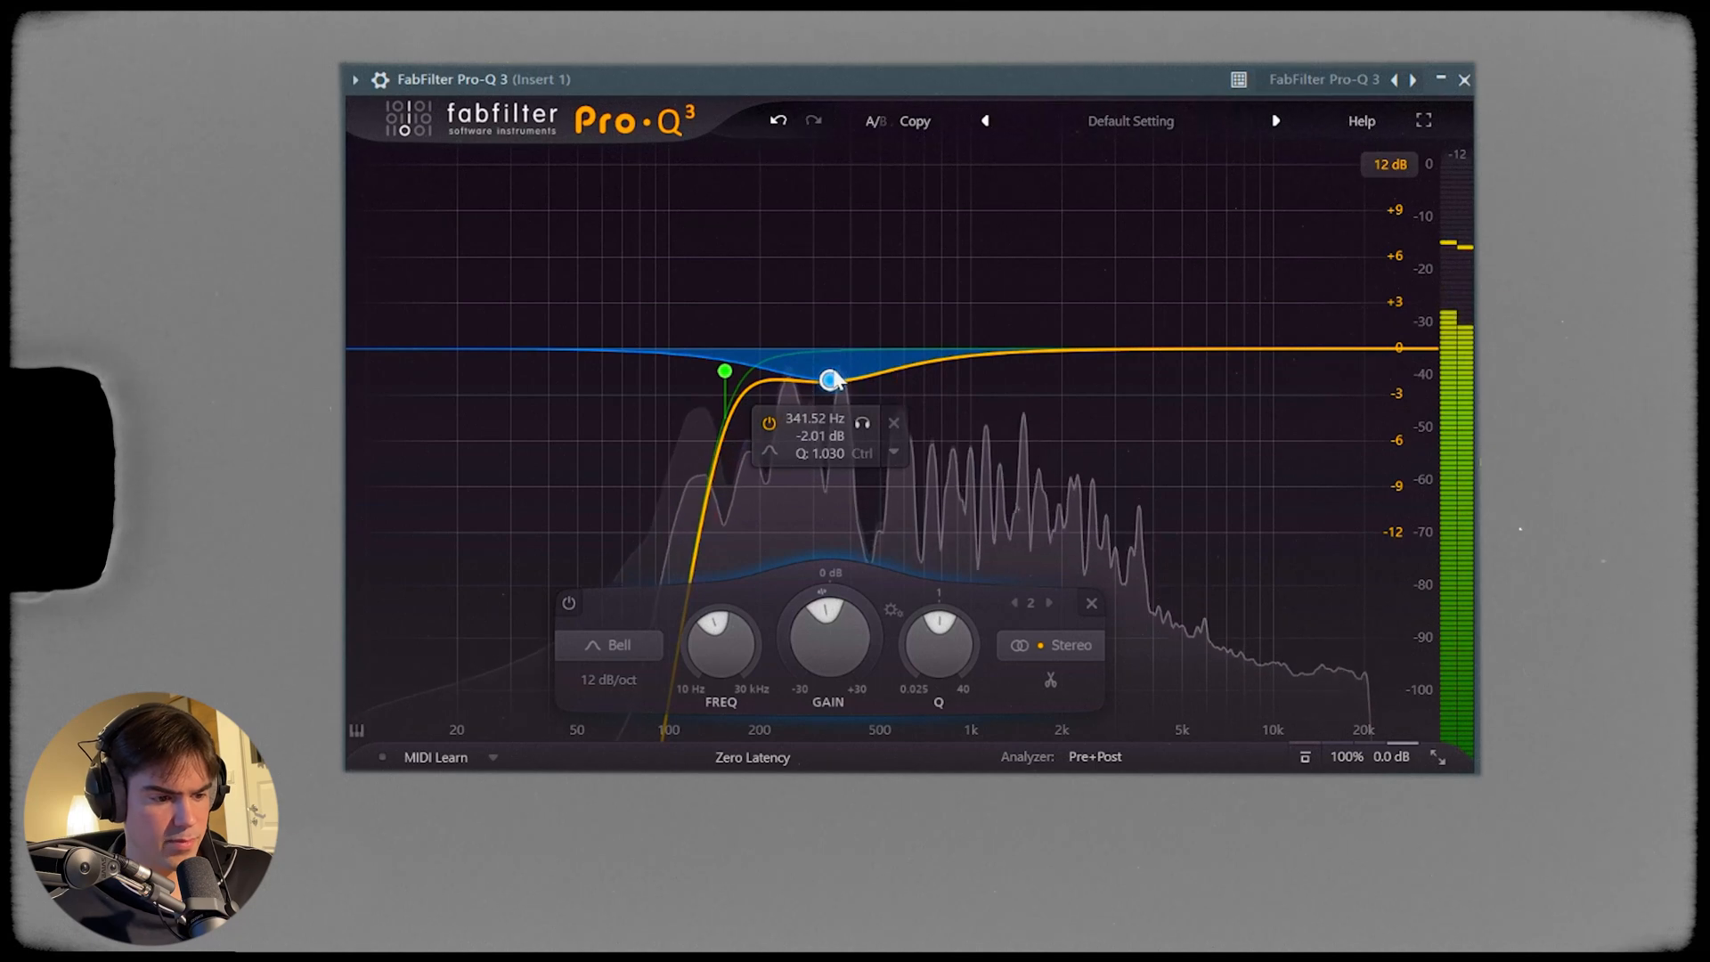
mouse_move(833, 378)
left_mouse_down()
mouse_move(843, 389)
mouse_move(817, 398)
left_mouse_up()
scroll(838, 387, "up", 2)
scroll(837, 388, "up", 4)
scroll(817, 398, "down", 1)
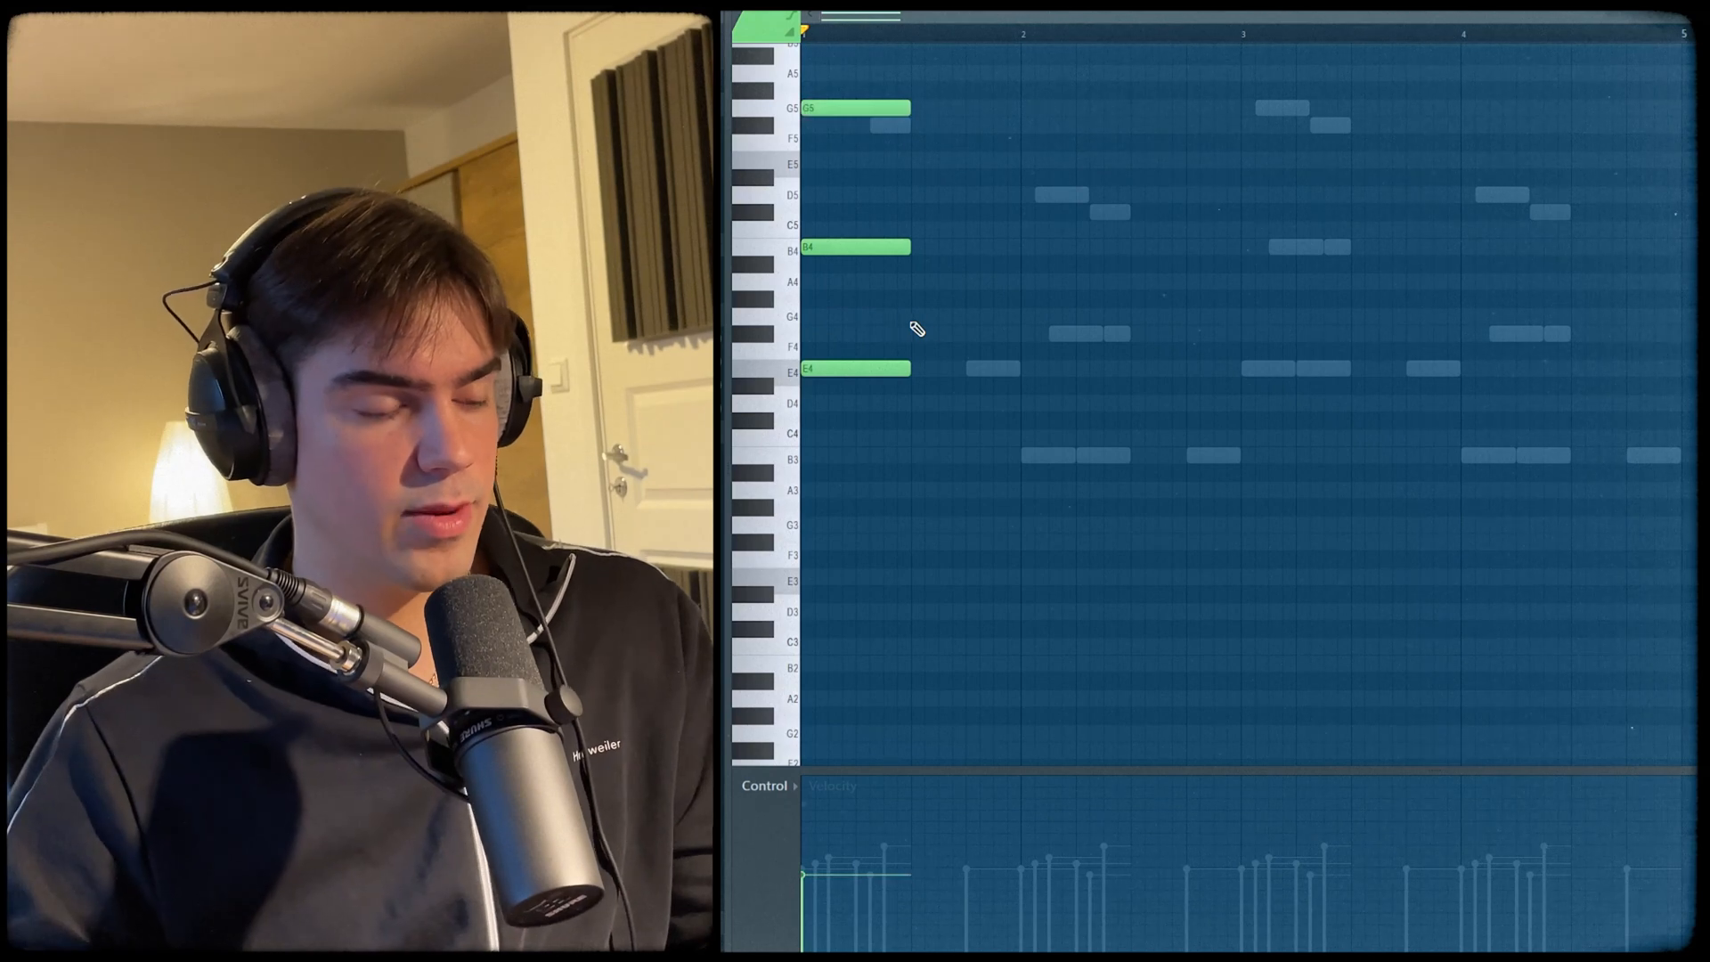
- Extend the E4, B4, G5 chord to the full first bar and add a B3, F#4, D5 chord in bar 2
scroll(932, 253, "up", 2)
key("shift+Down")
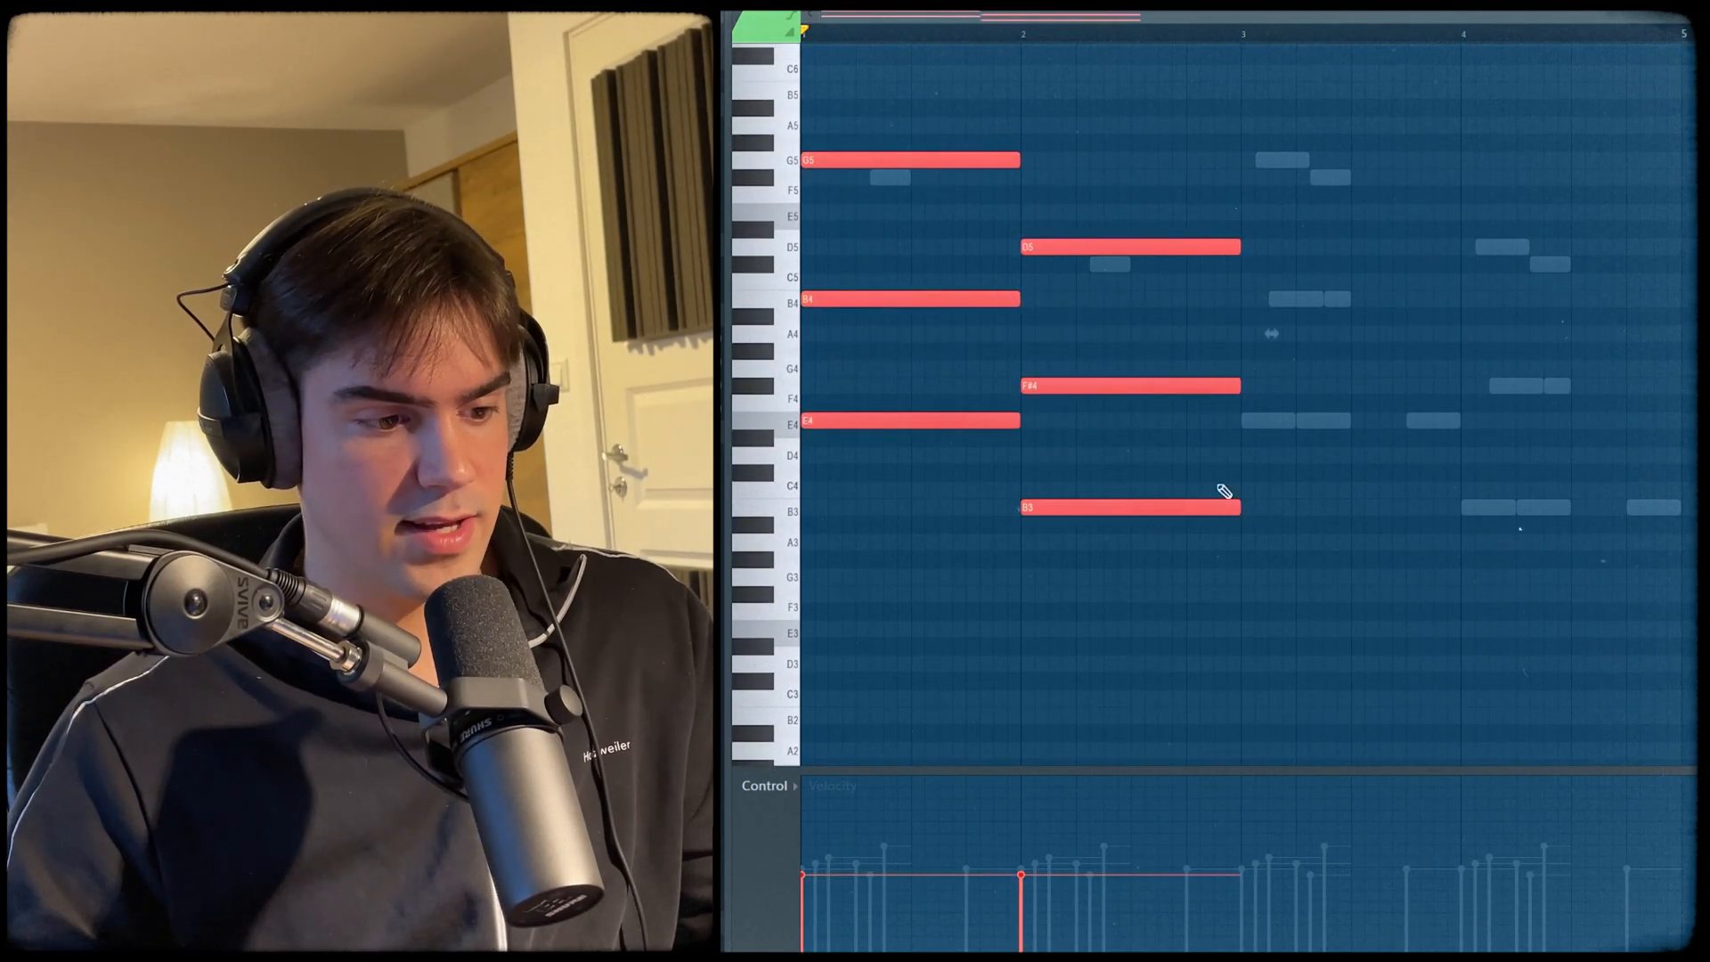
key("ctrl+d")
- Duplicate the two one-bar chords into bars 3 and 4
left_click_drag(961, 140, 1171, 514)
key("ctrl+b")
key("ctrl+d")
left_click_drag(1606, 65, 807, 496)
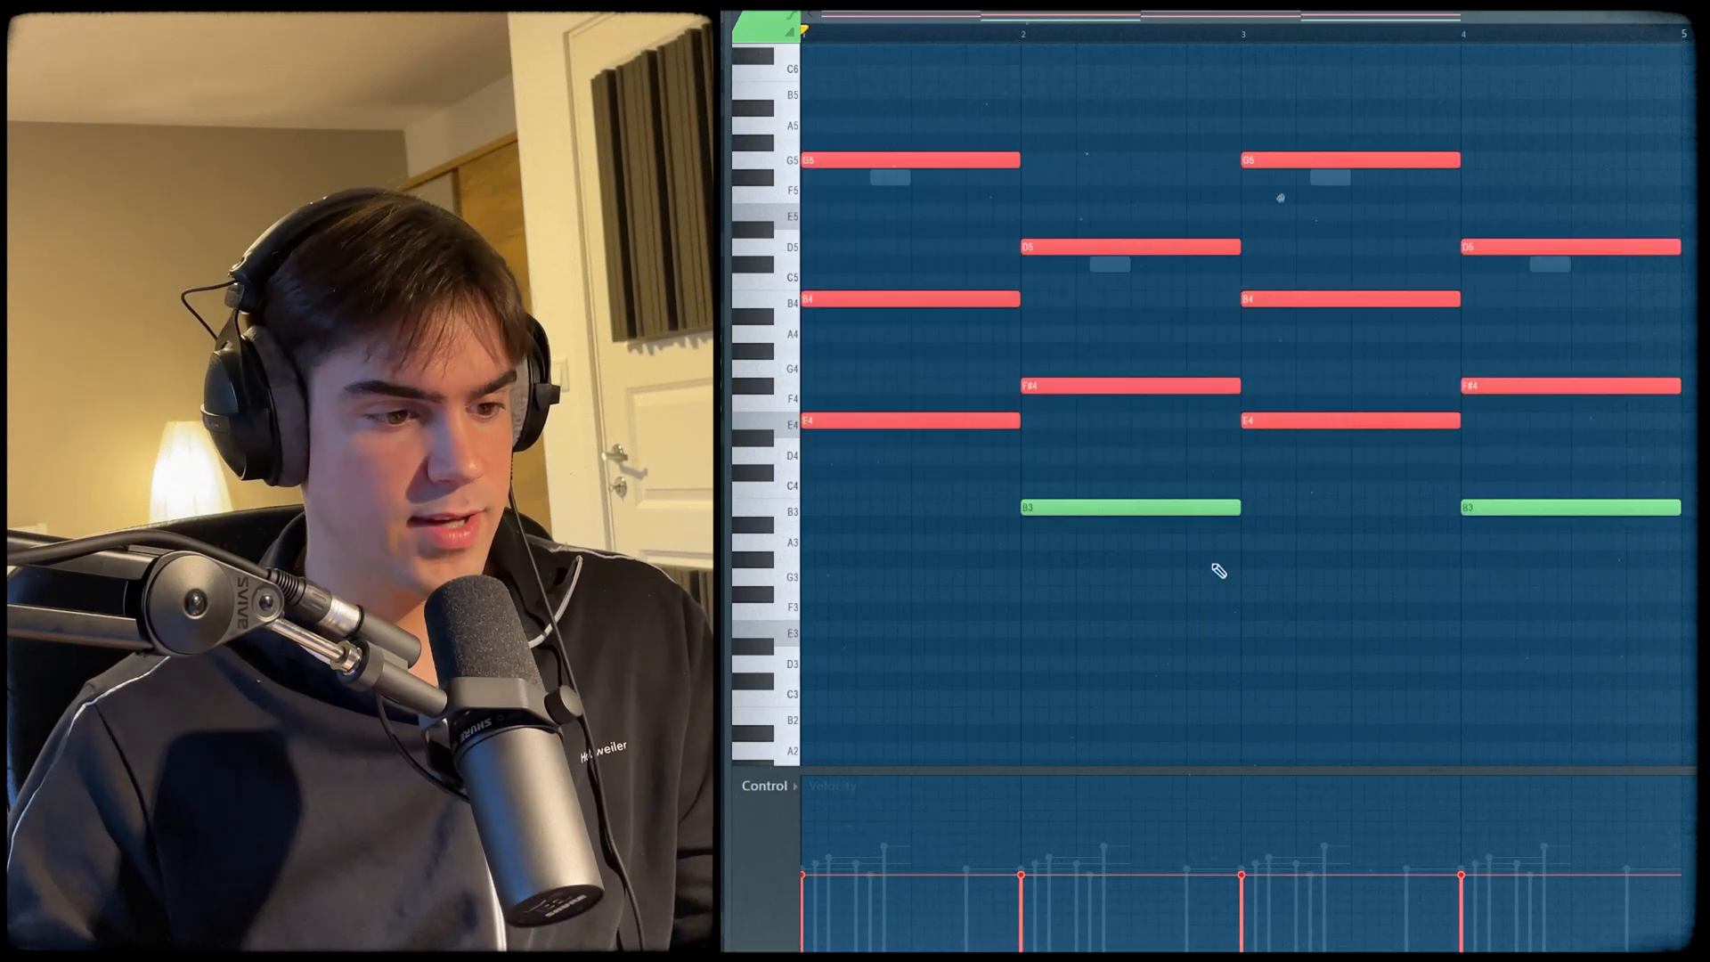
key("ctrl+d")
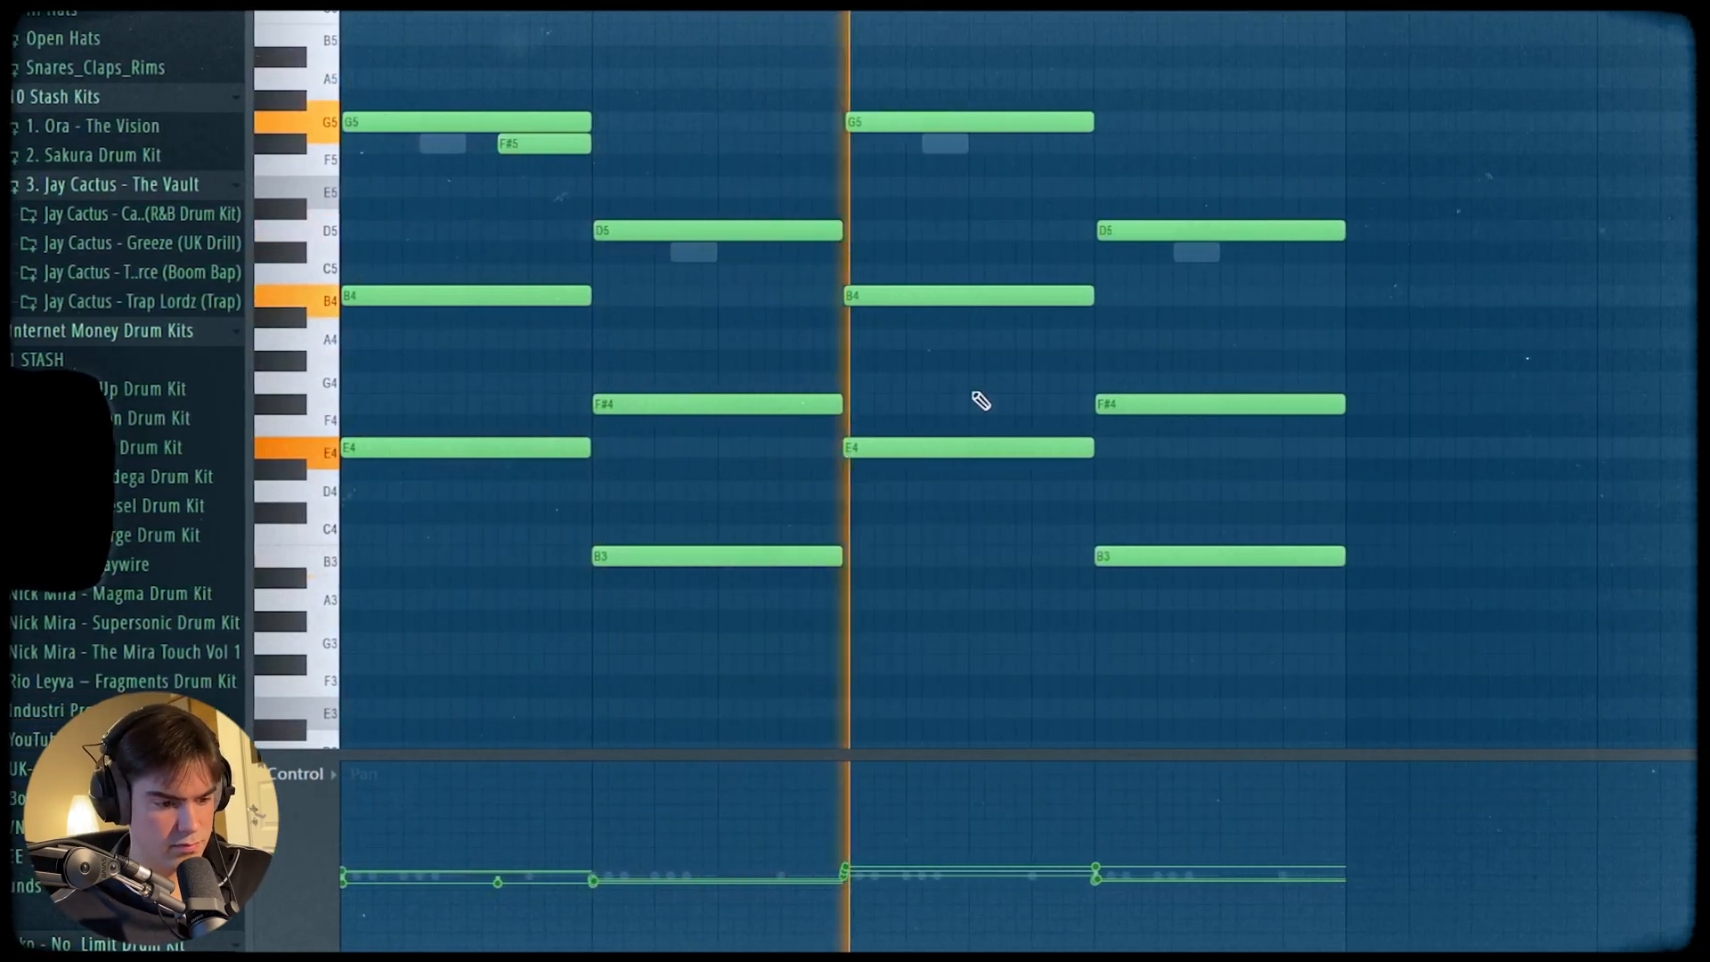
- Repeat the short F#5 note at the end of bar 3 and reduce the reverb mix in Raum on Insert 2
left_click(918, 143)
left_click_drag(870, 144, 1011, 147)
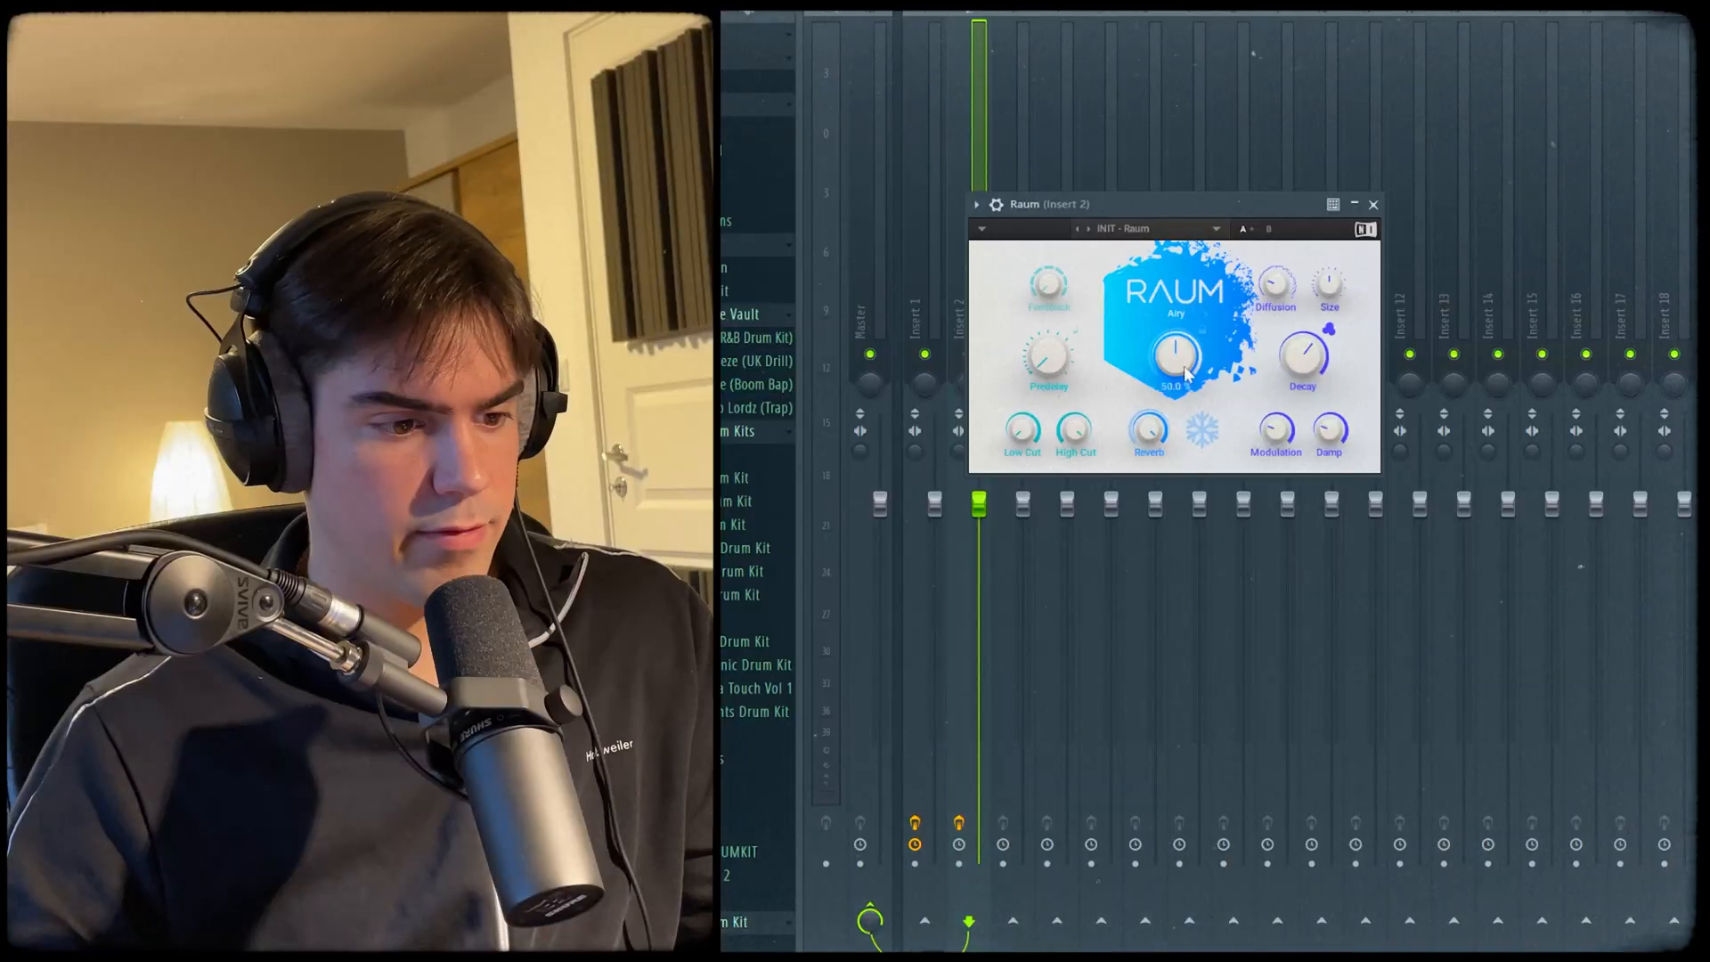
left_click_drag(1185, 372, 1185, 410)
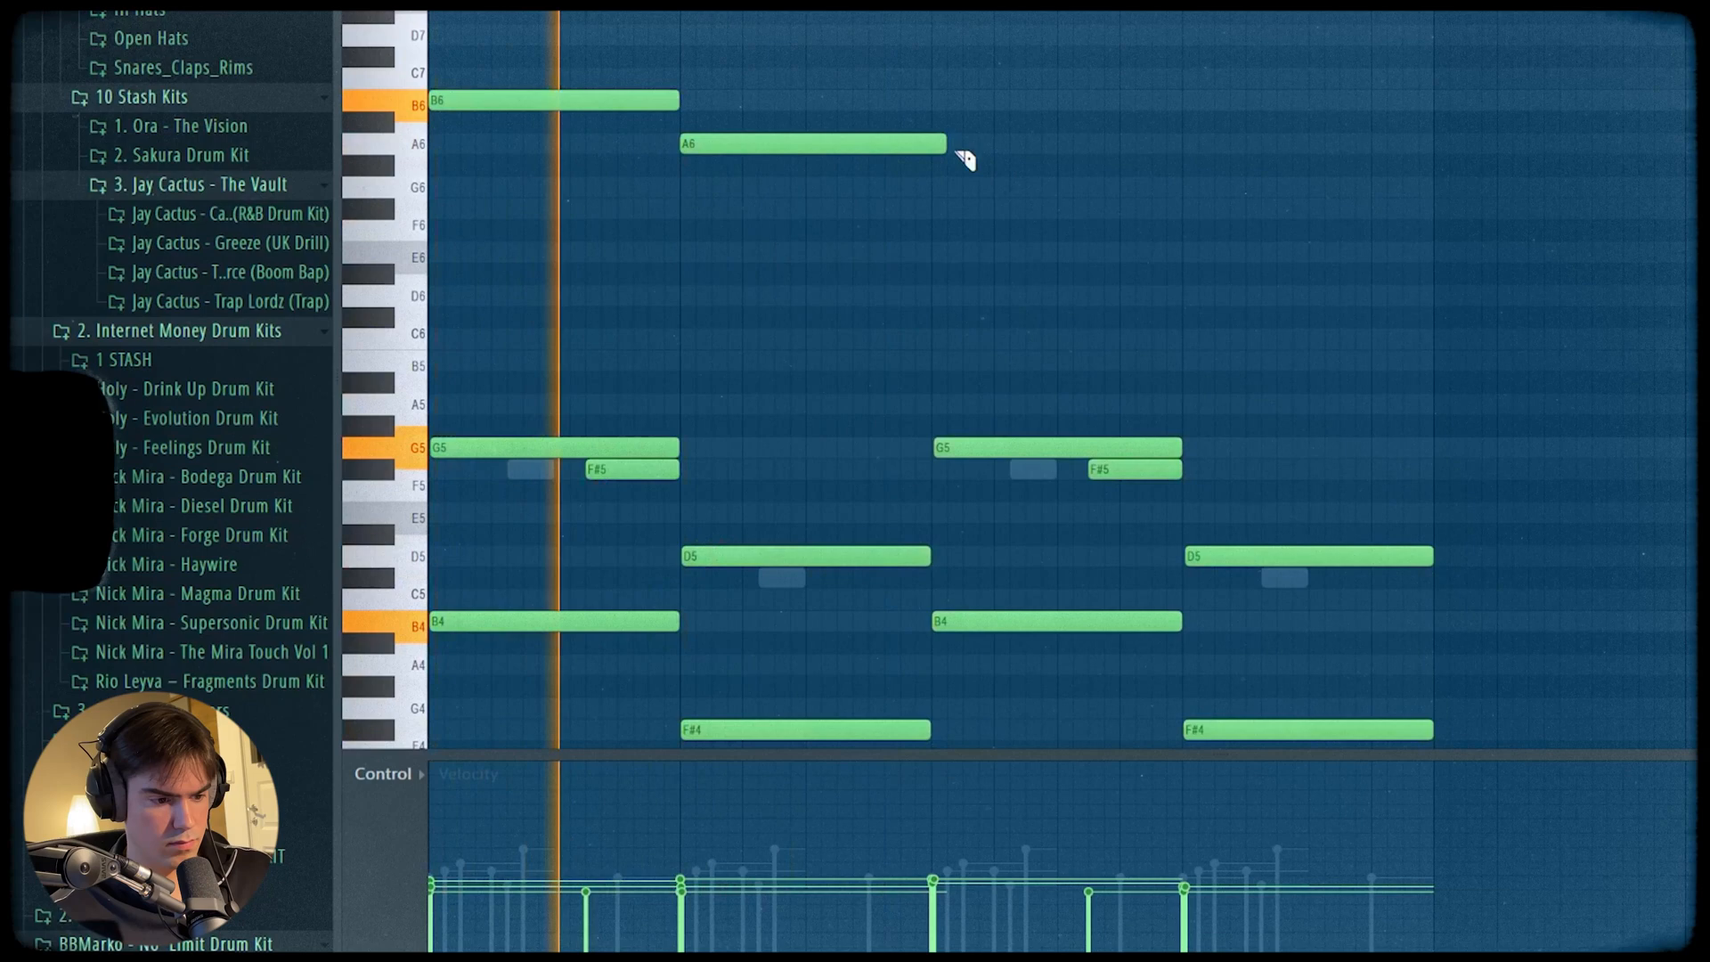
- Trim the A6 note to end with bar 2 and duplicate the high B6 and A6 notes into bars 3 and 4
left_click_drag(934, 122, 941, 163)
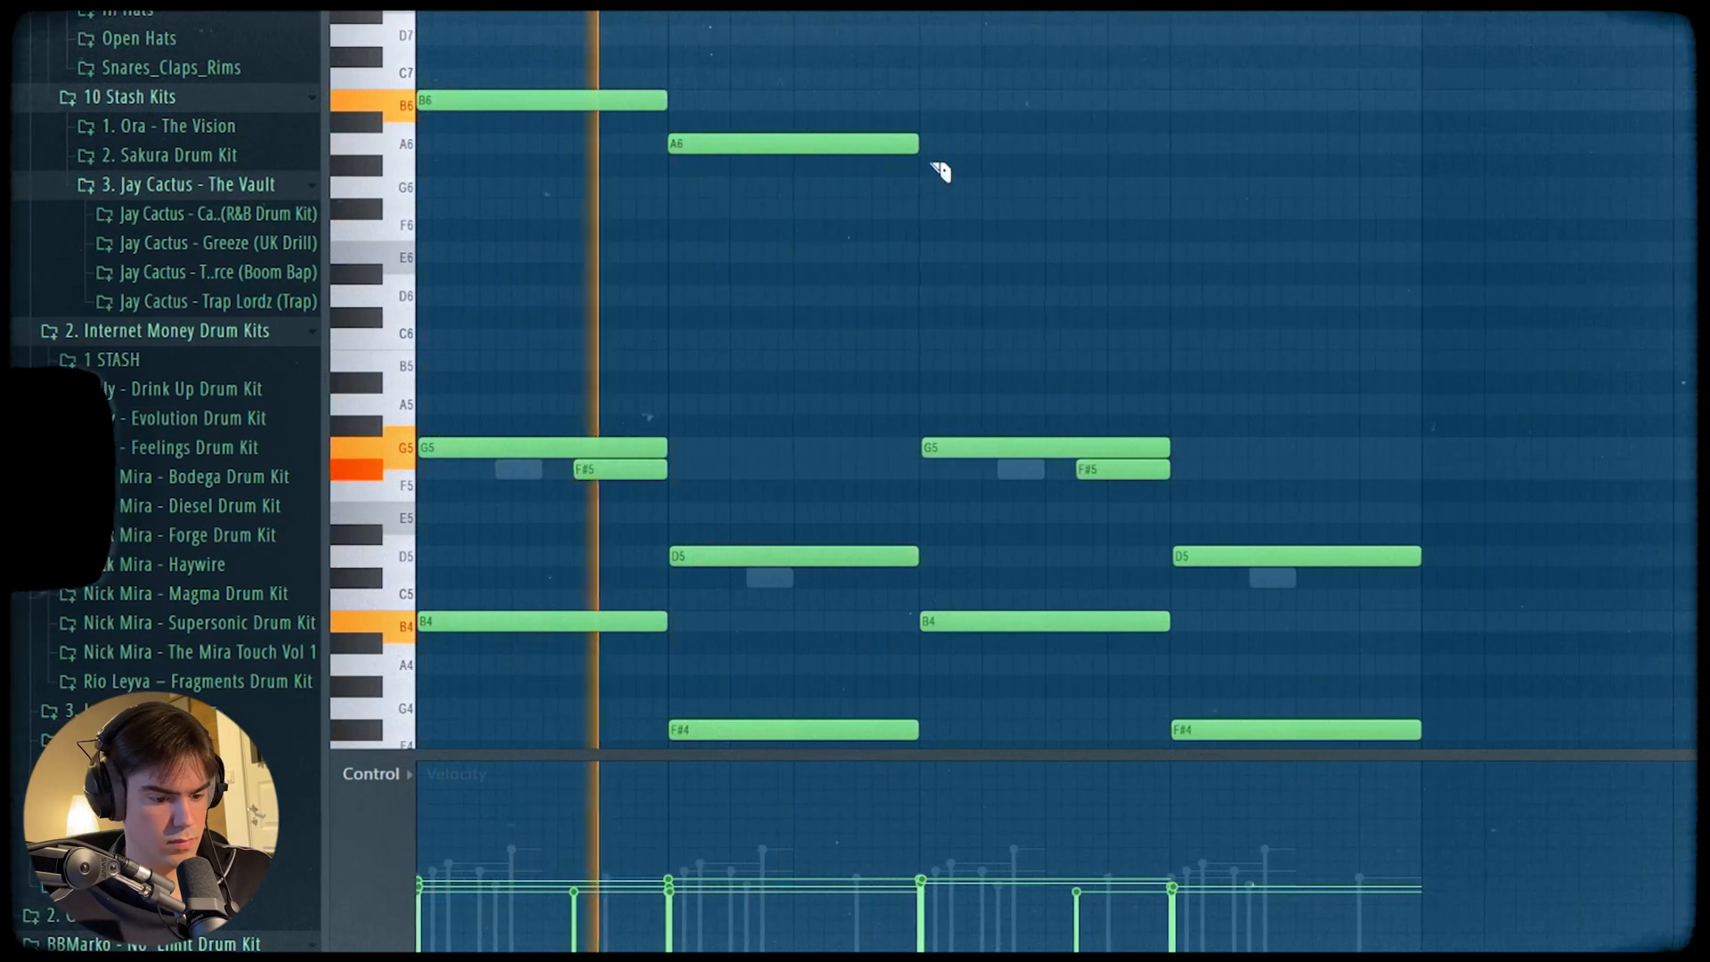
key("p")
left_click_drag(610, 63, 852, 193)
key("ctrl+b")
left_click(1017, 131, "ctrl")
left_click_drag(987, 92, 1268, 197)
left_click(1189, 167, "ctrl")
scroll(1185, 134, "down", 1)
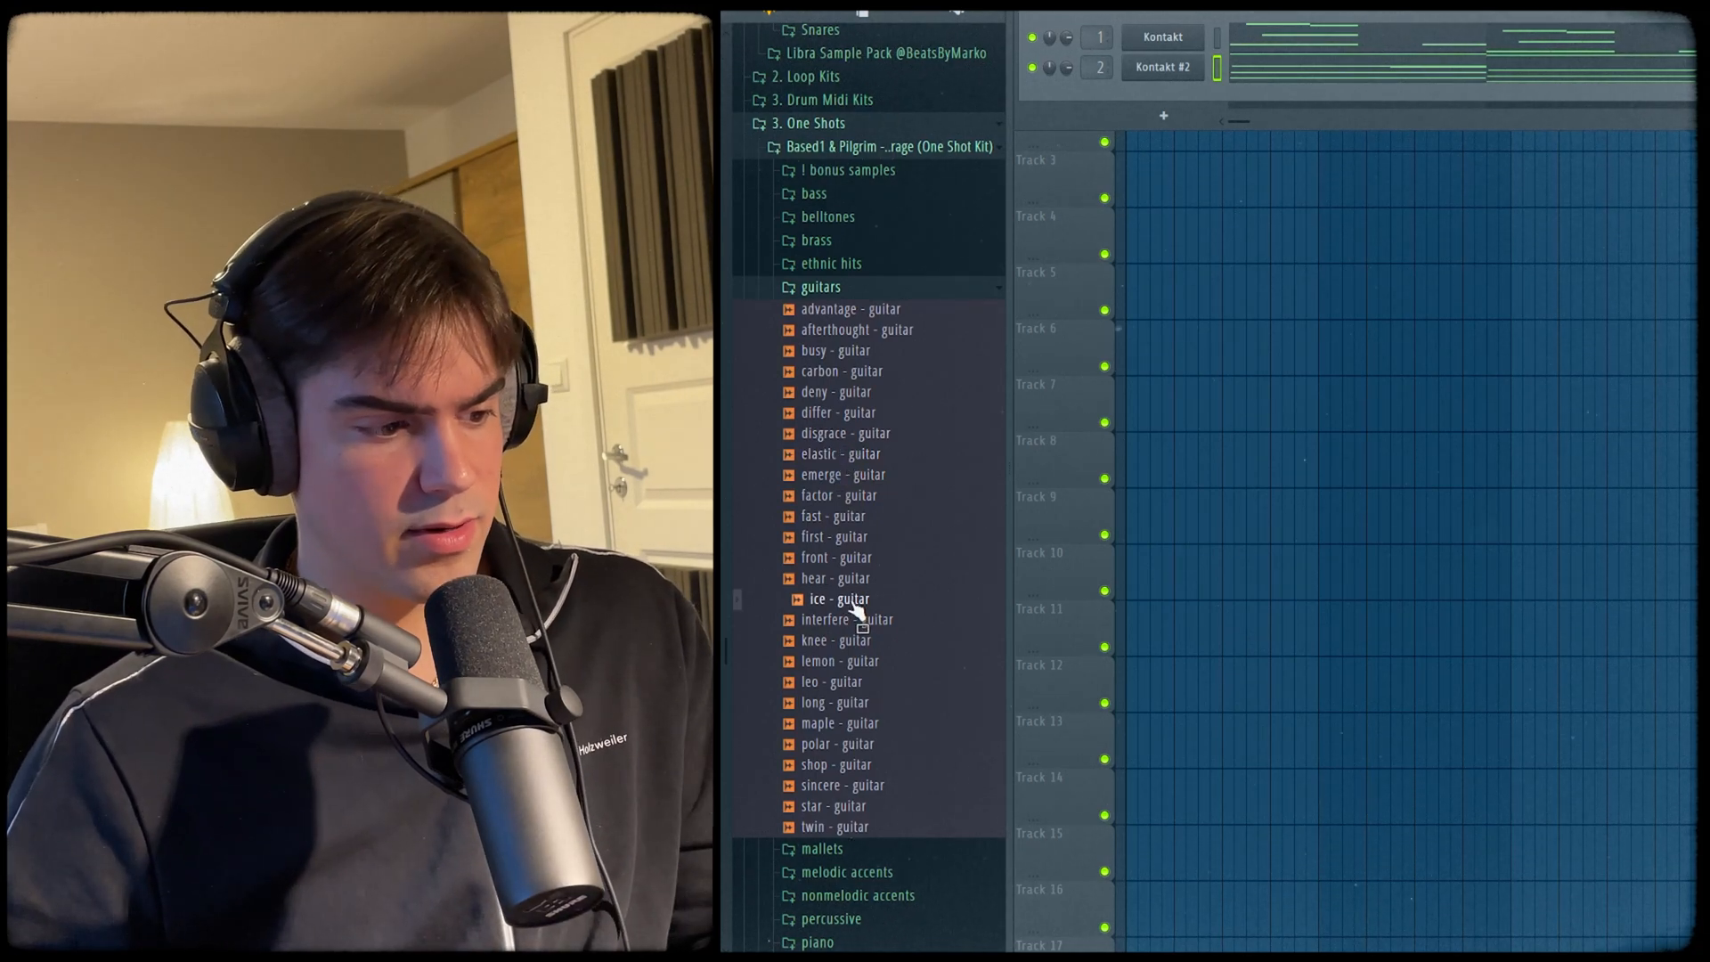
- Load the ice - guitar one-shot into a new channel and open its envelope settings
left_click_drag(1158, 129, 1157, 123)
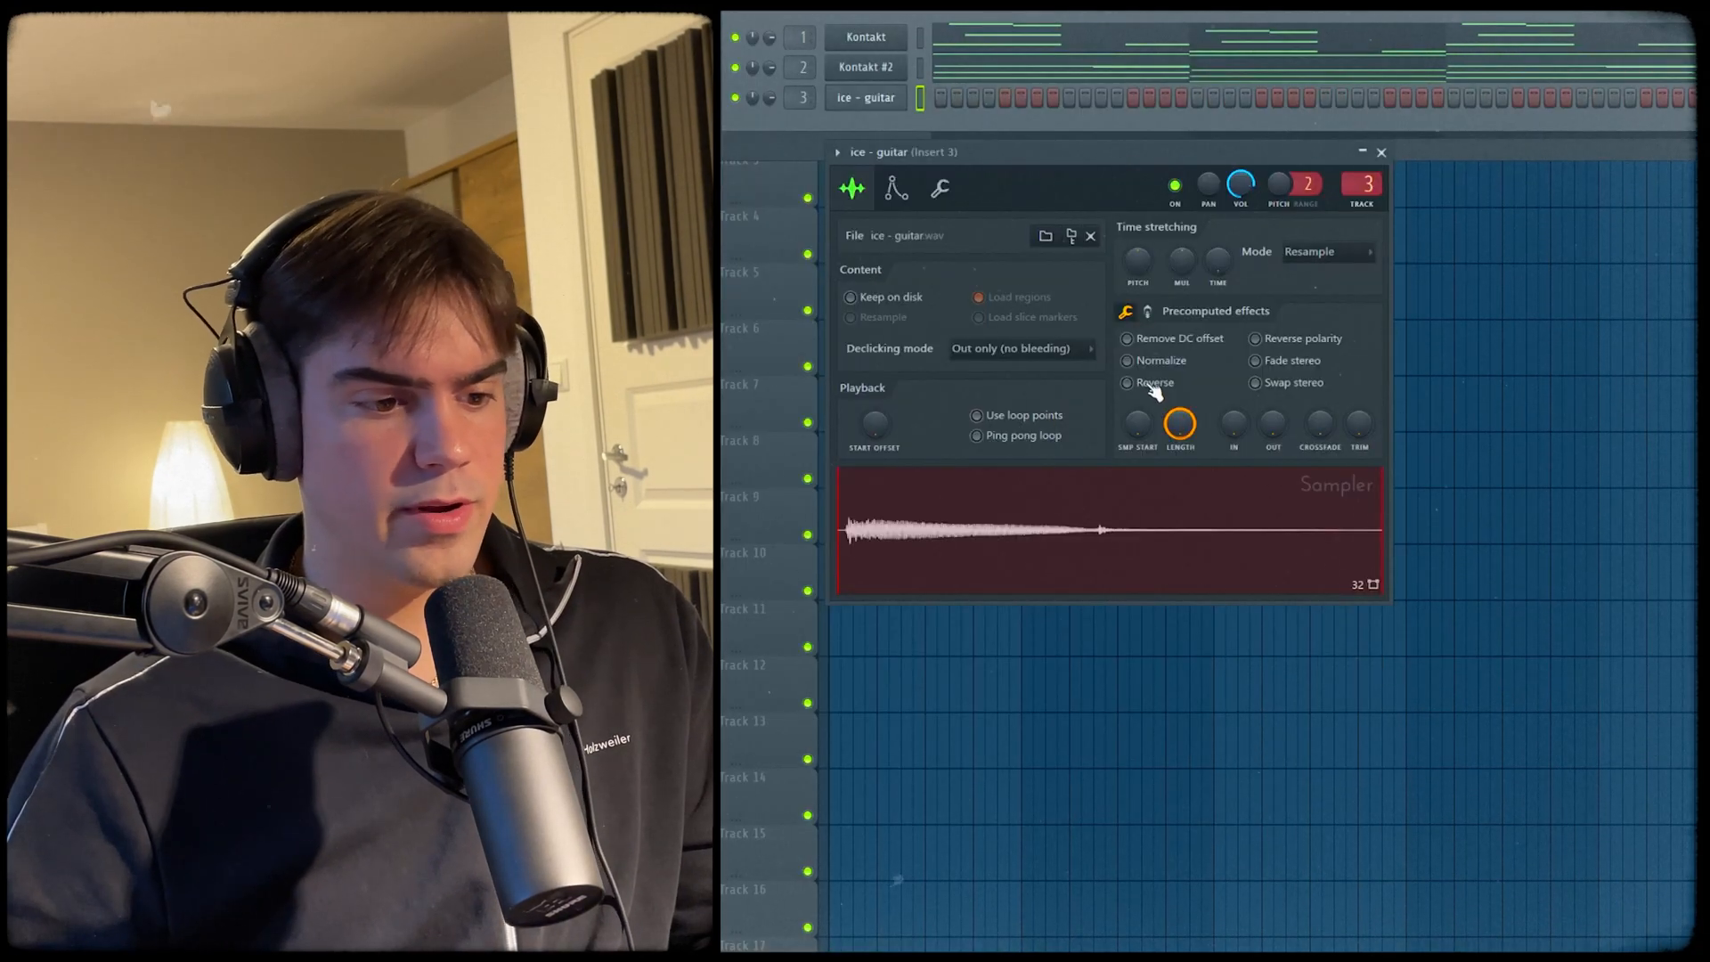
left_click(940, 187)
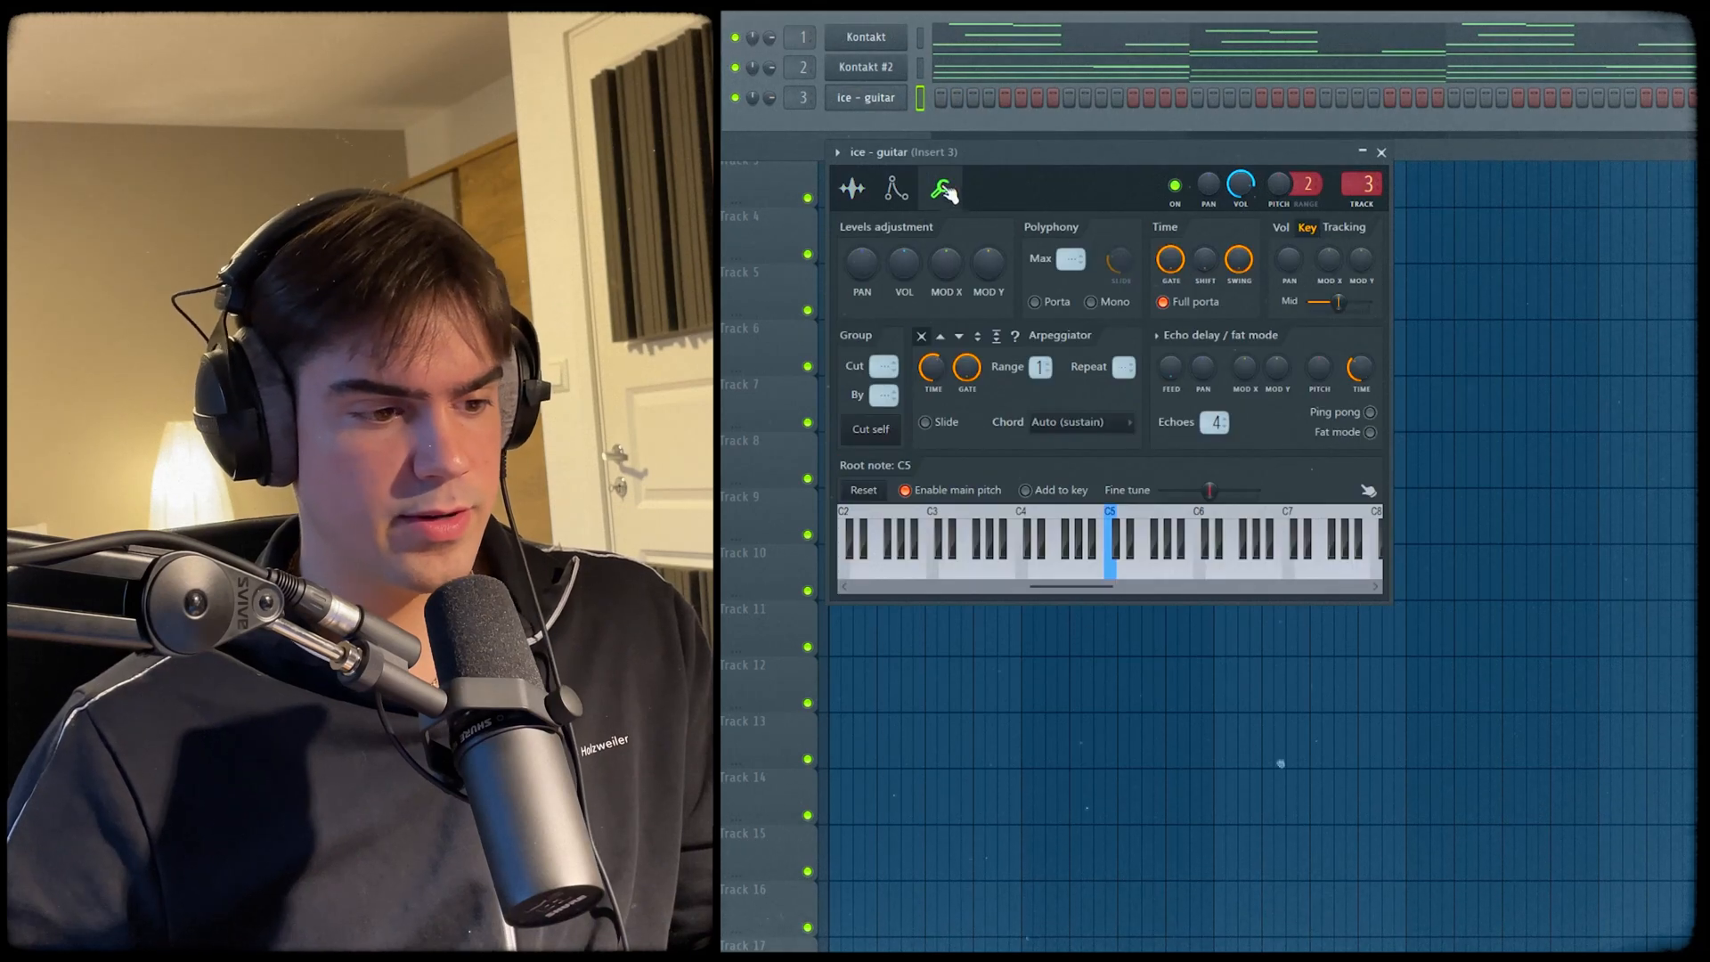
left_click(906, 197)
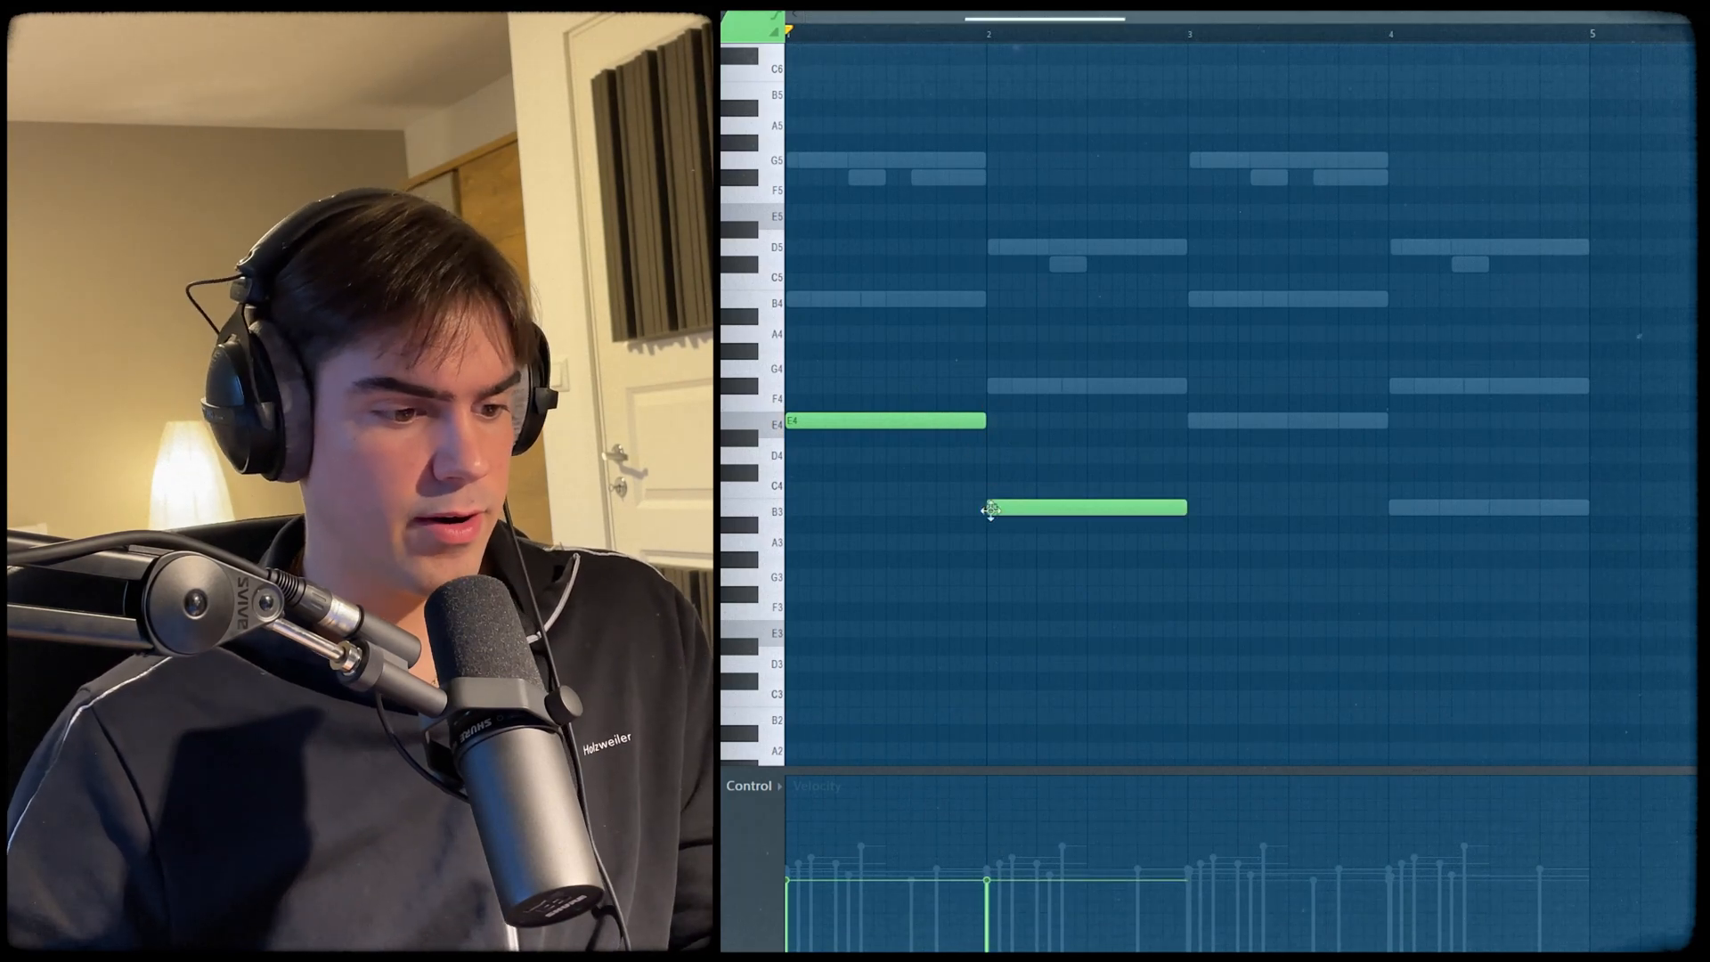
- Duplicate the guitar's one-bar E4 and B3 notes into bars 3 and 4 and transpose all four up an octave
key("ctrl+a")
key("ctrl+b")
key("ctrl+a")
key("ctrl+Up")
key("ctrl+d")
scroll(1021, 368, "up", 1)
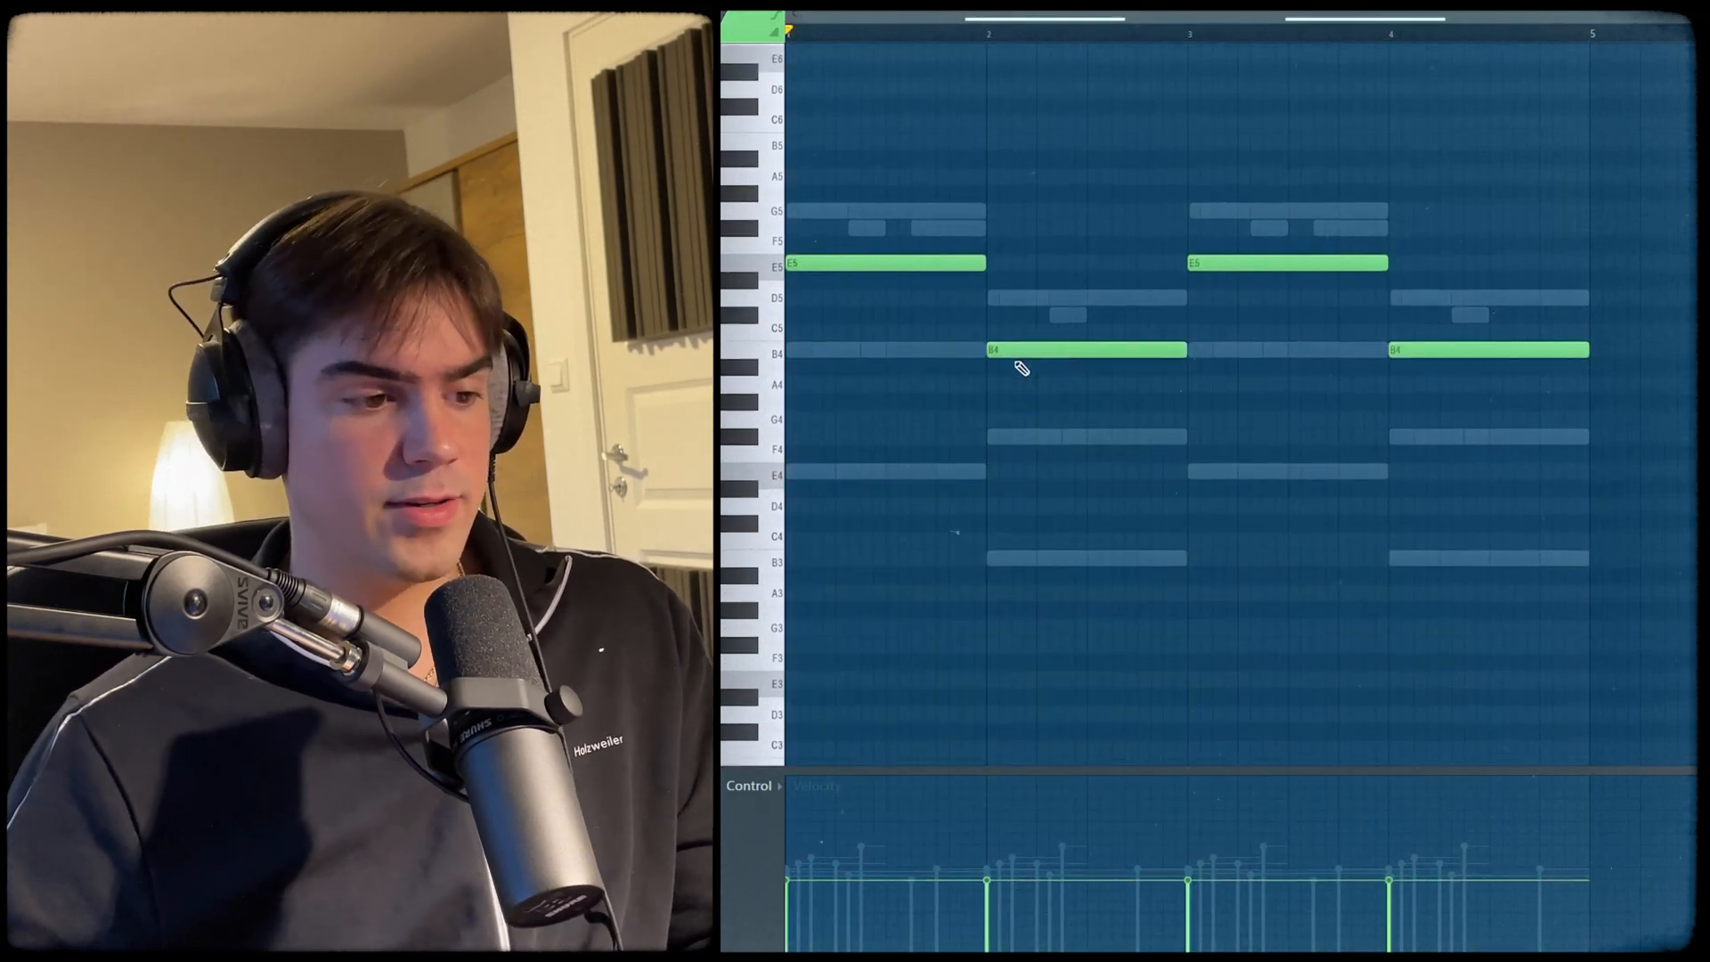
key("space")
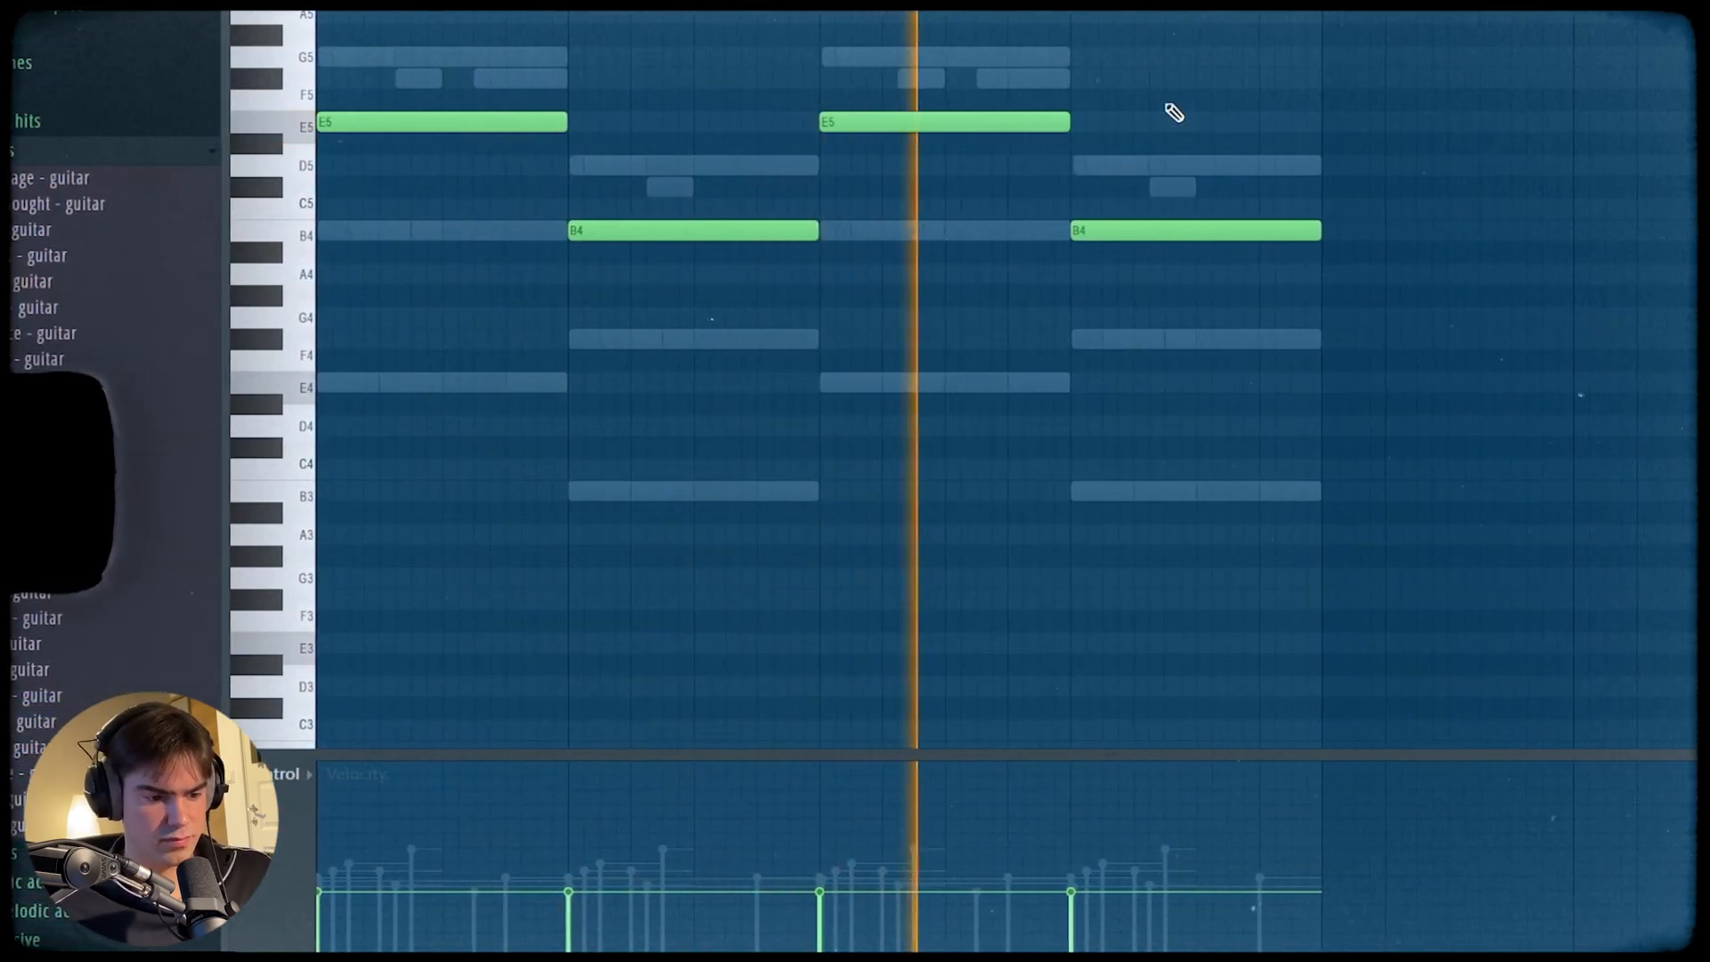
- Raise the velocity of all guitar notes and pull the Insert 3 EQ's high cut down into the upper mids
key("ctrl+a")
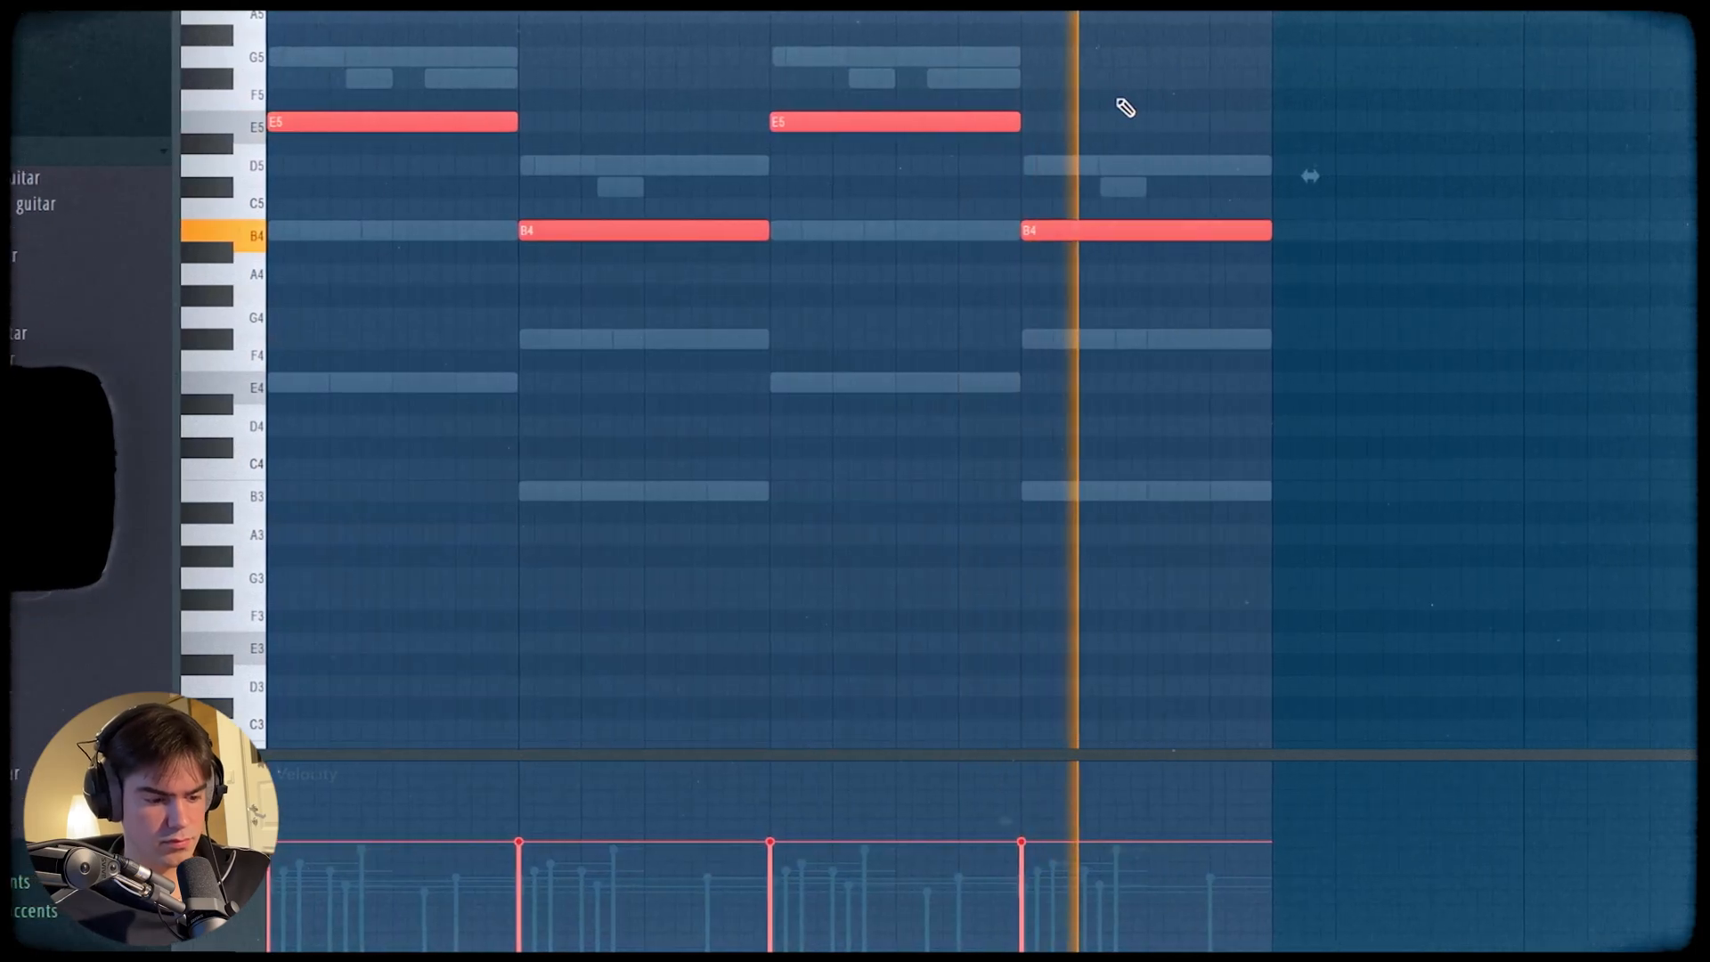
key("ctrl+d")
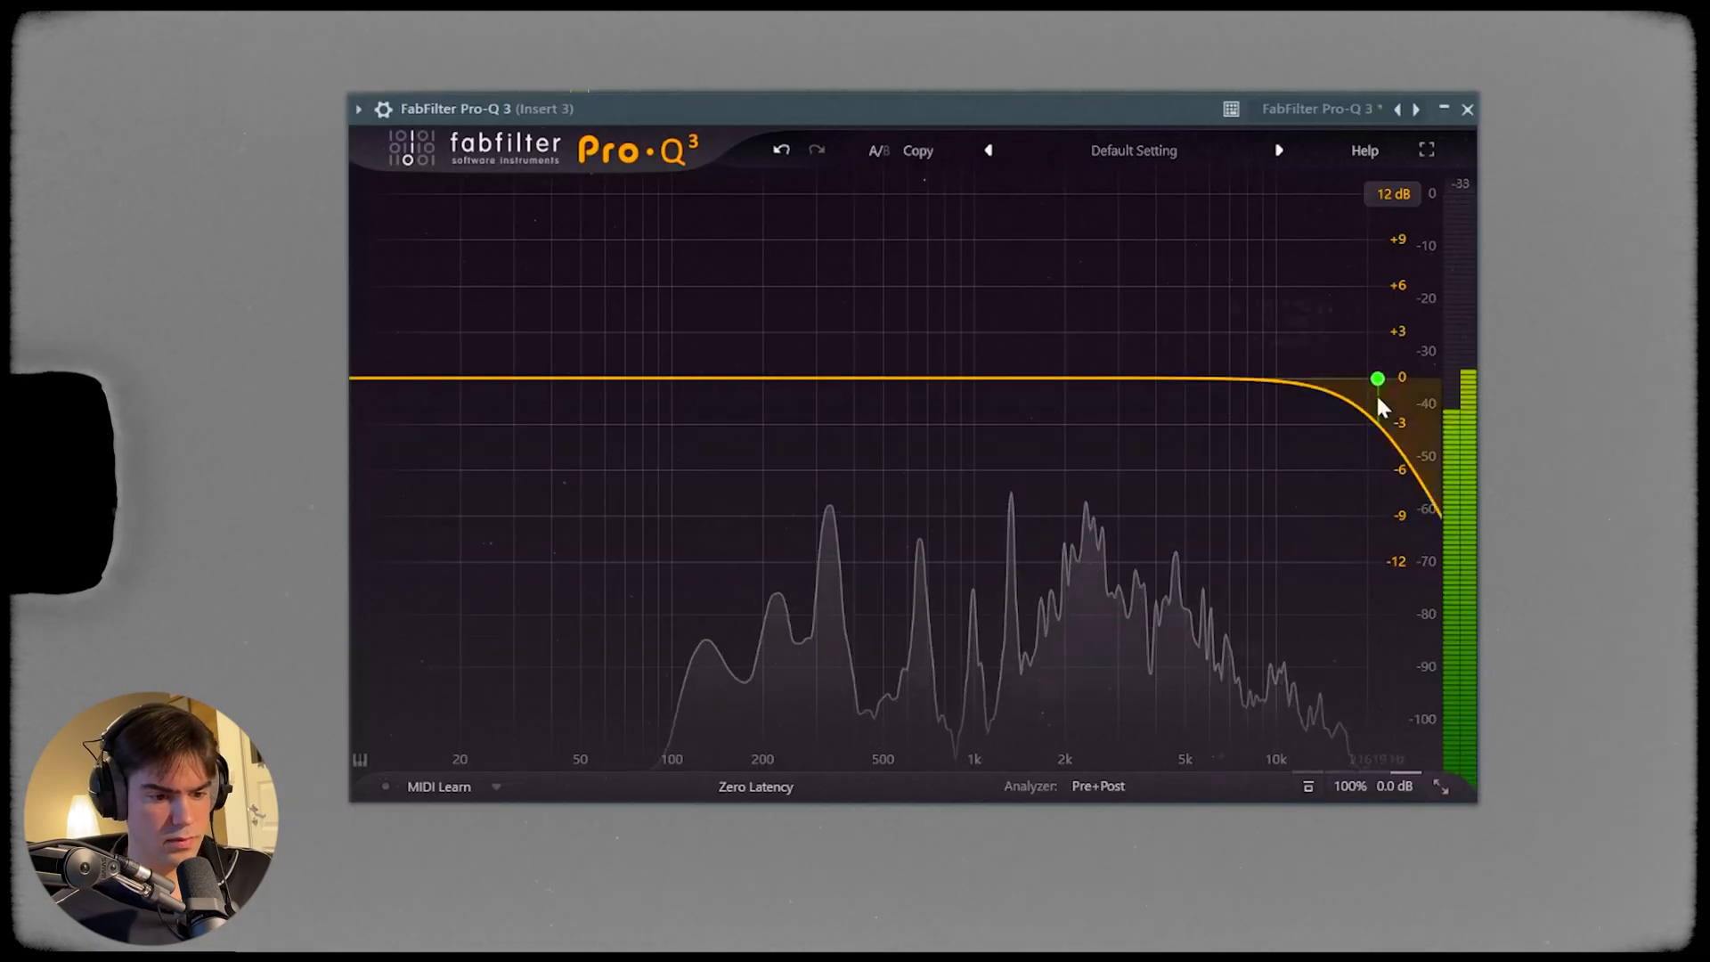
left_click_drag(1378, 378, 1129, 425)
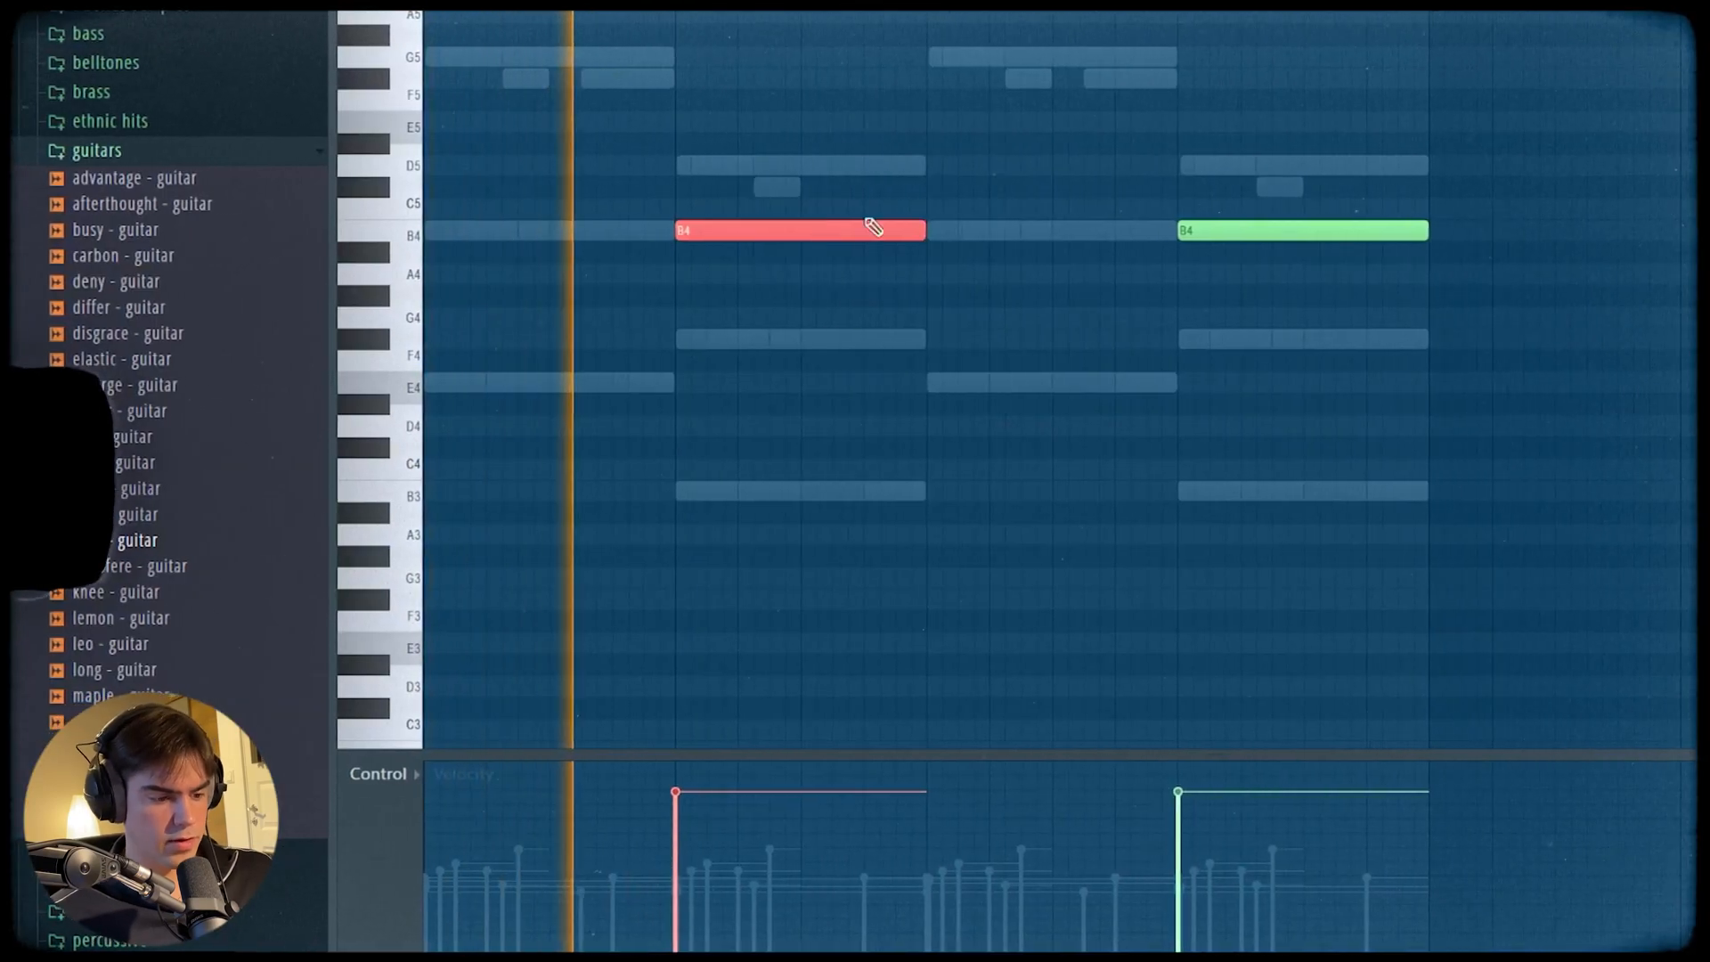
- Raise the velocity of the guitar's B4 note in bar 2
key("ctrl+d")
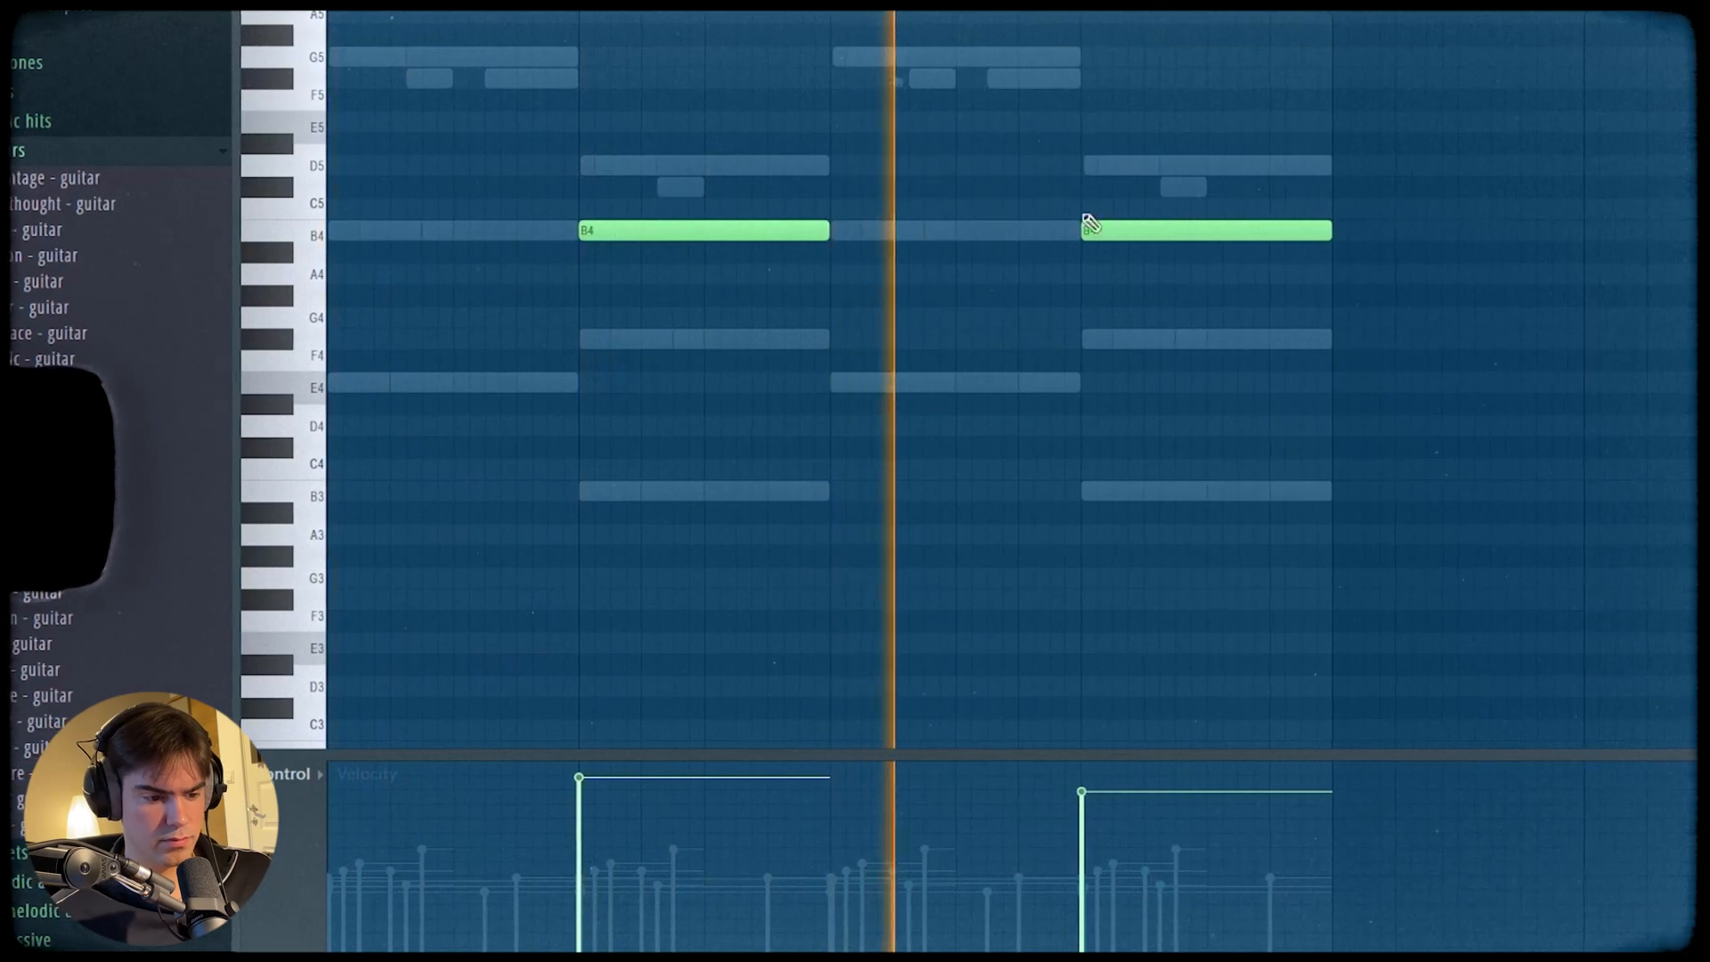
left_click(1097, 229)
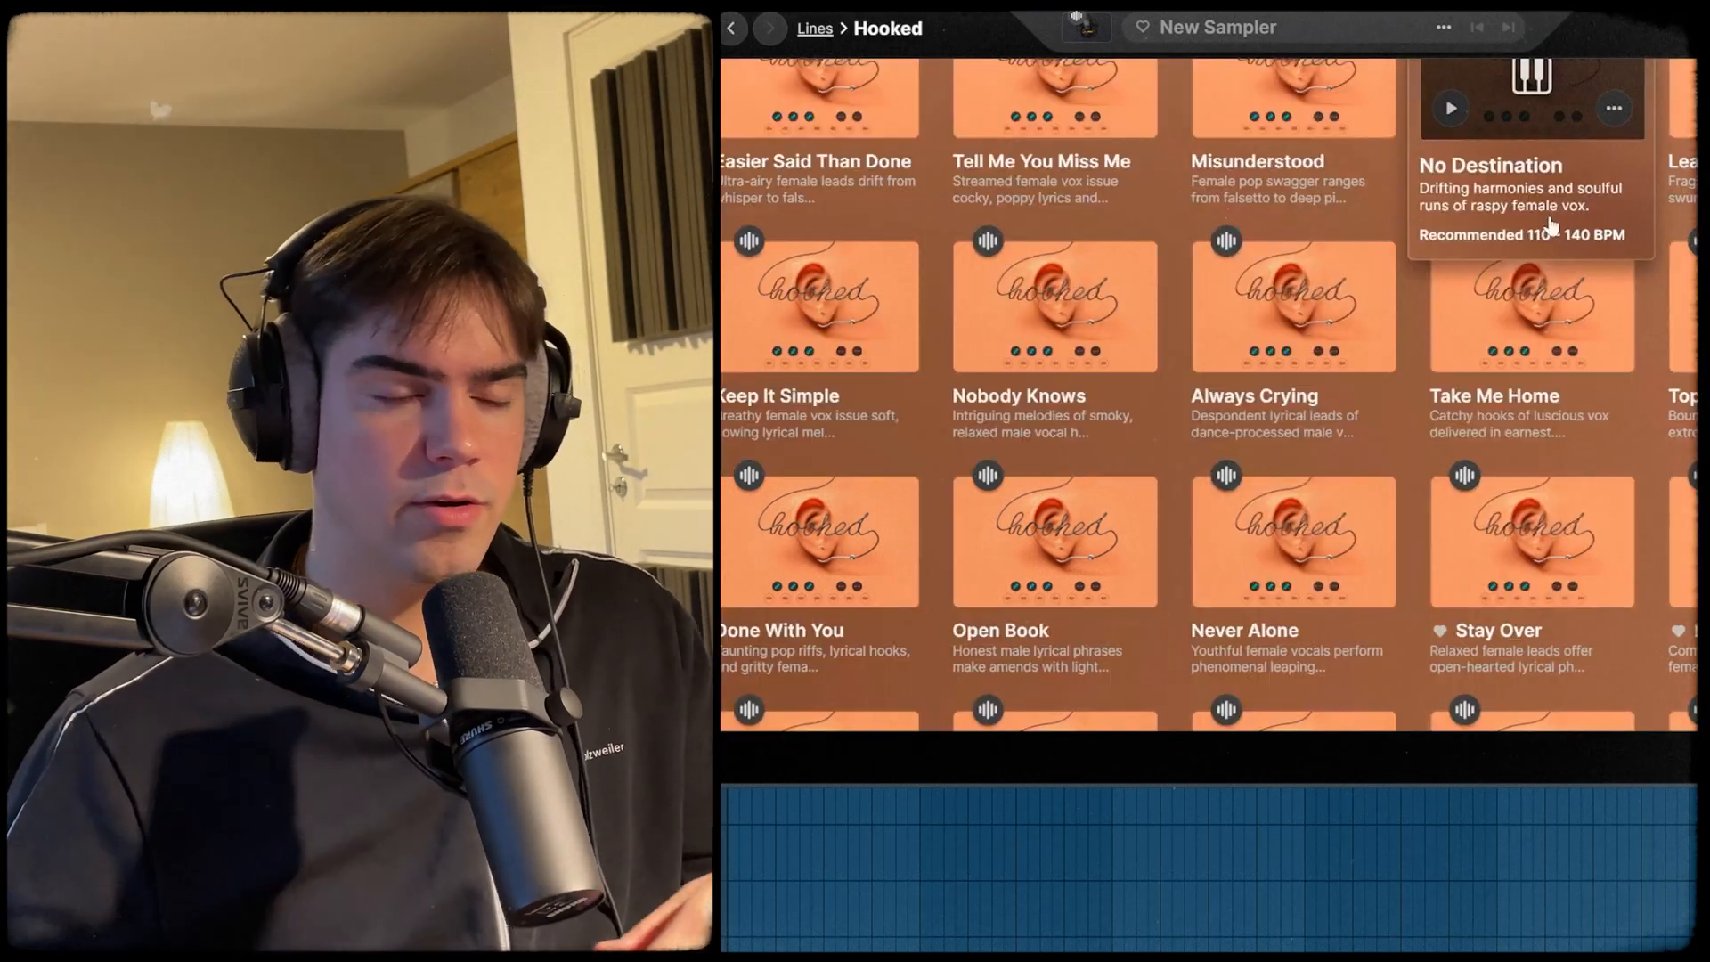
- Lower the 30 dB/oct high cut in the Insert 4 EQ to slightly below 1.5 kHz
mouse_move(1307, 309)
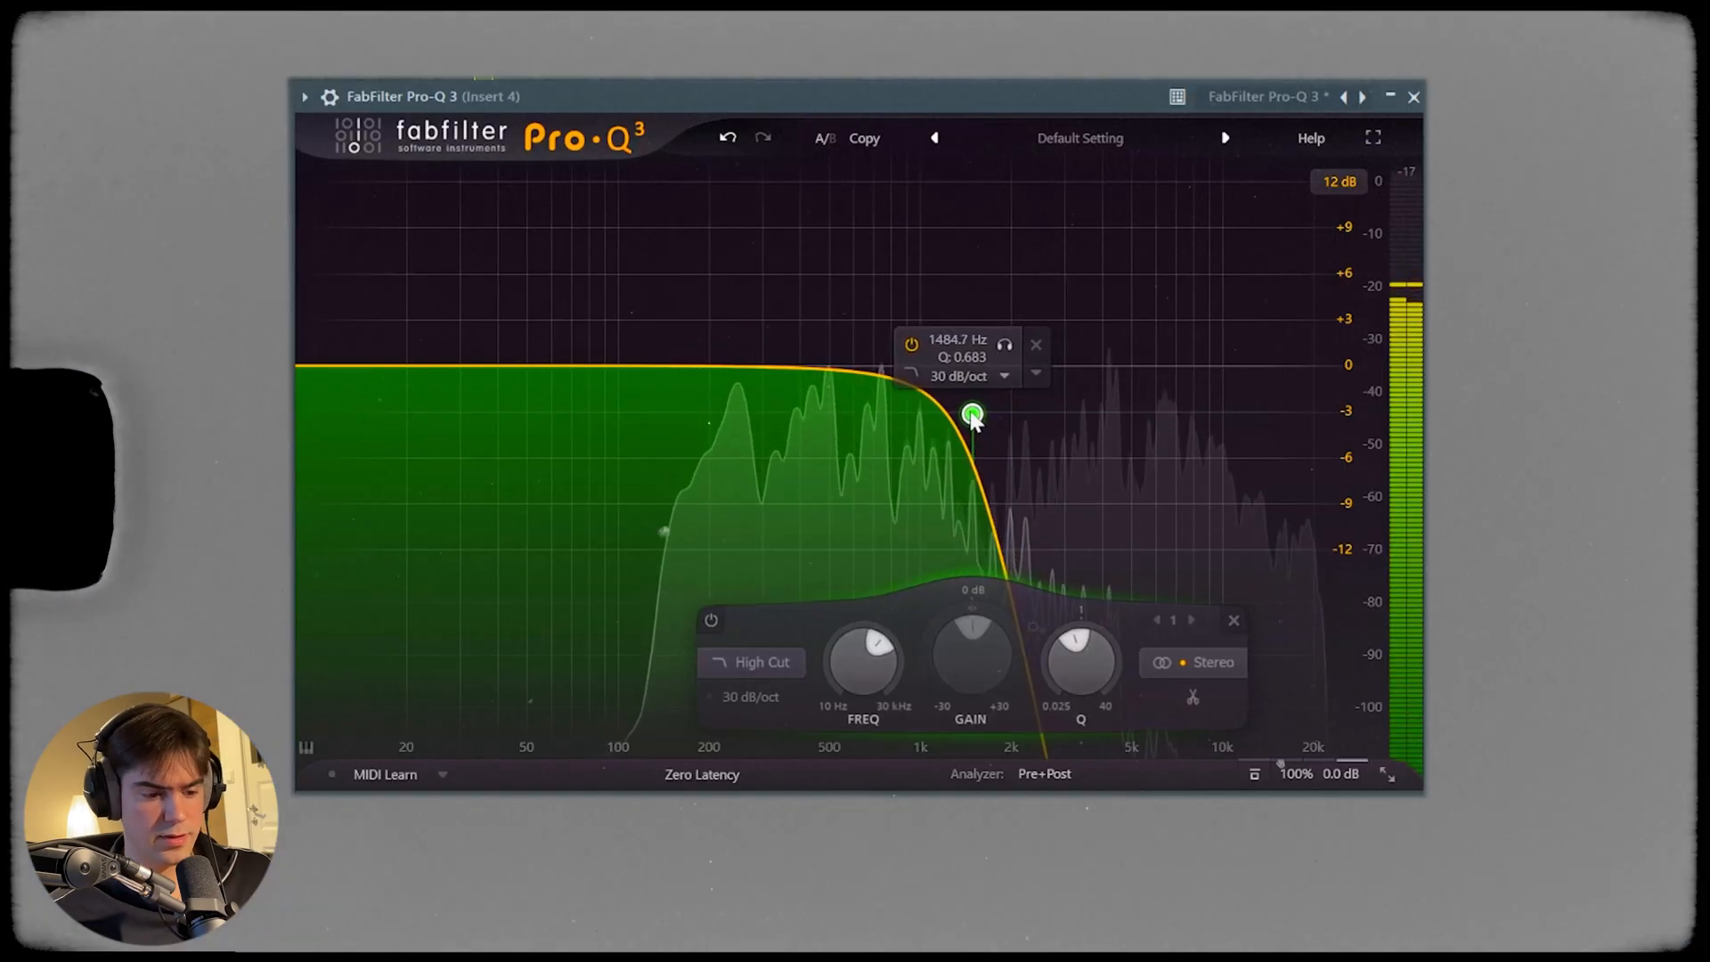
mouse_move(971, 417)
left_mouse_down()
mouse_move(980, 433)
mouse_move(960, 439)
left_mouse_up()
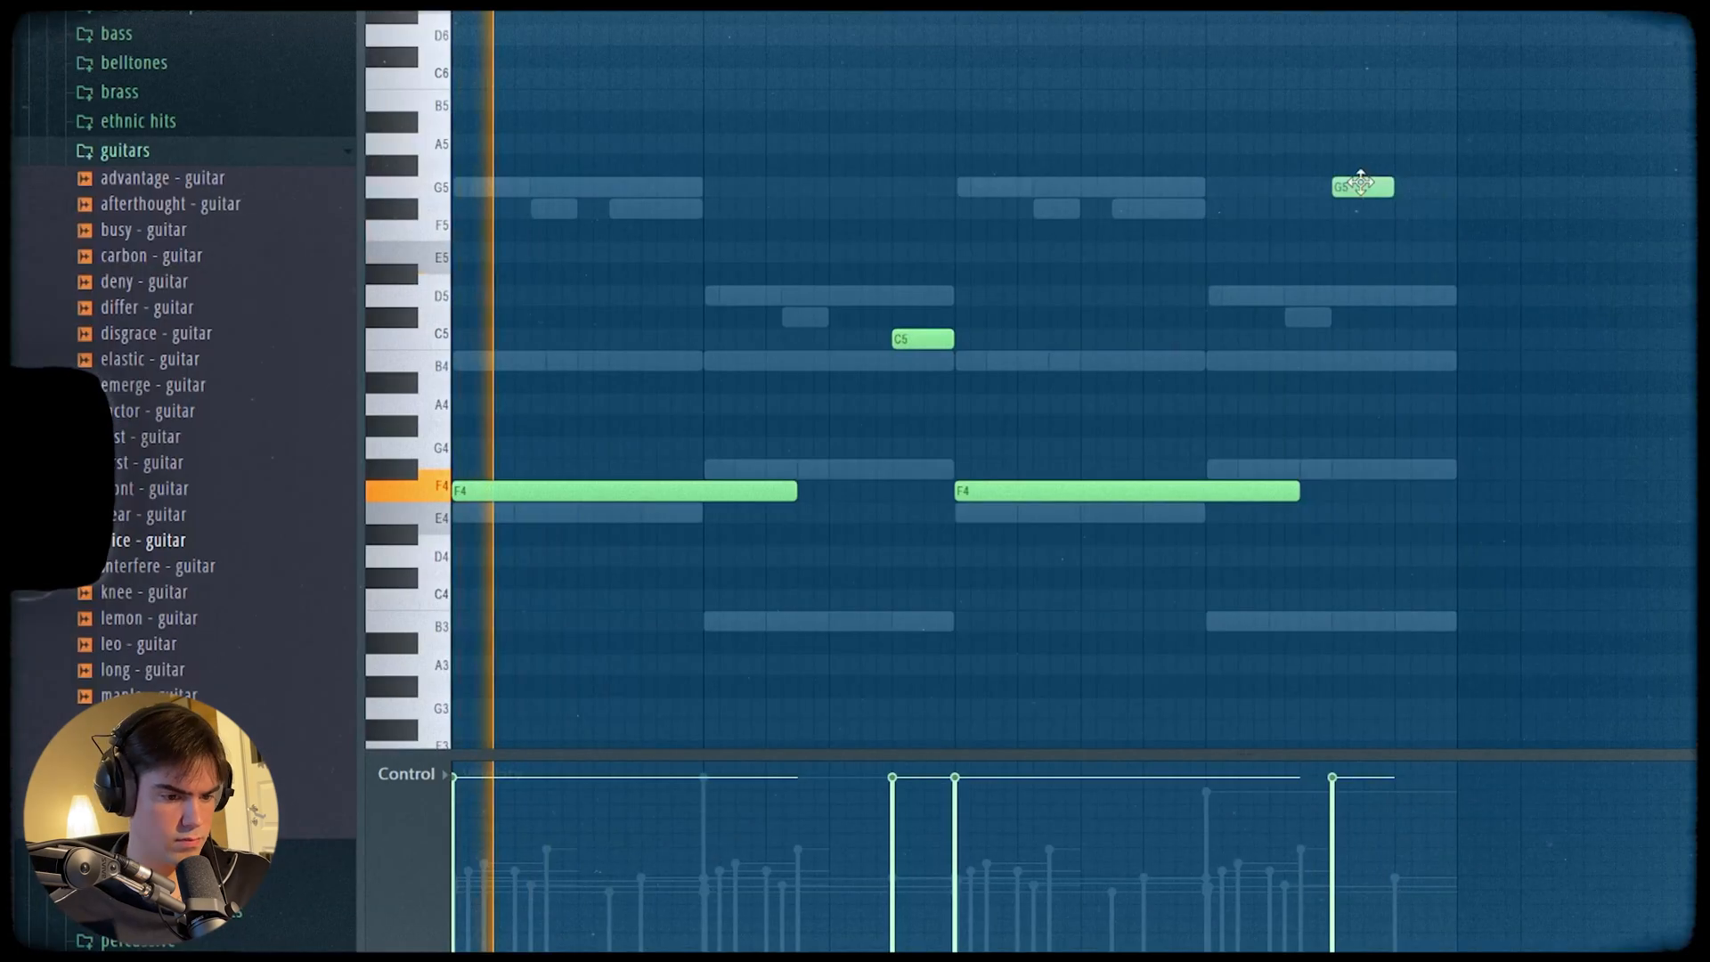
- Place the G5 note over the second half of bar 2 and move the C5 note into bar 4
left_click_drag(1363, 182, 914, 188)
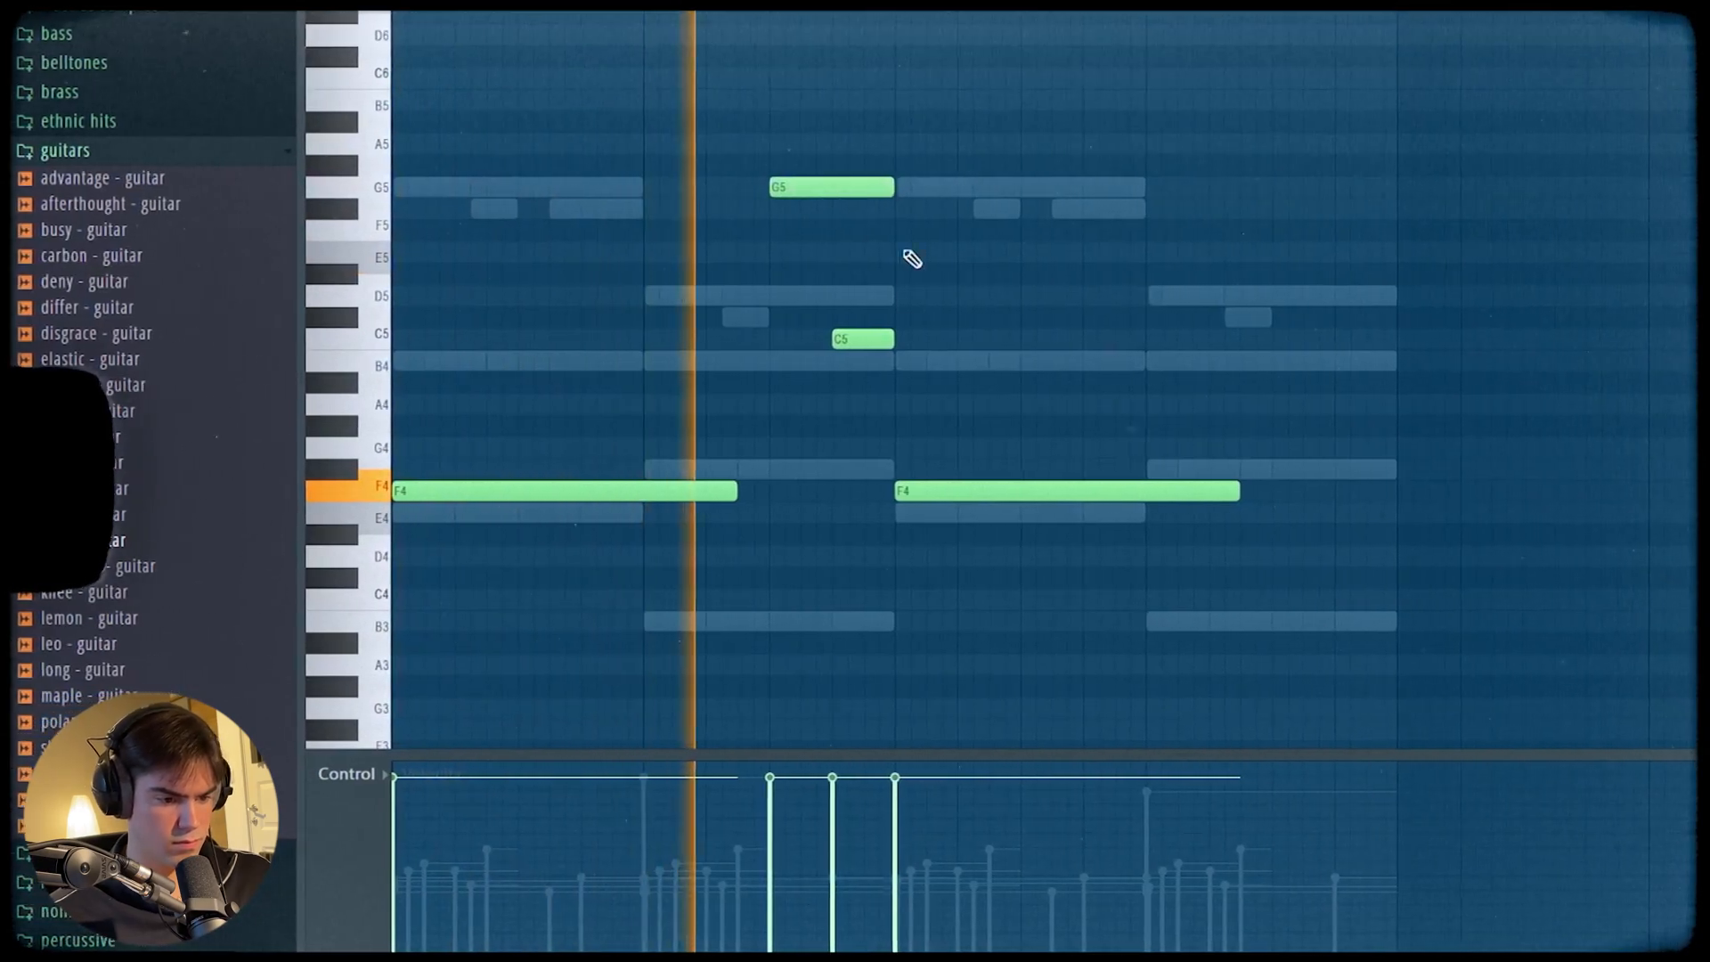
left_click_drag(890, 341, 1284, 359)
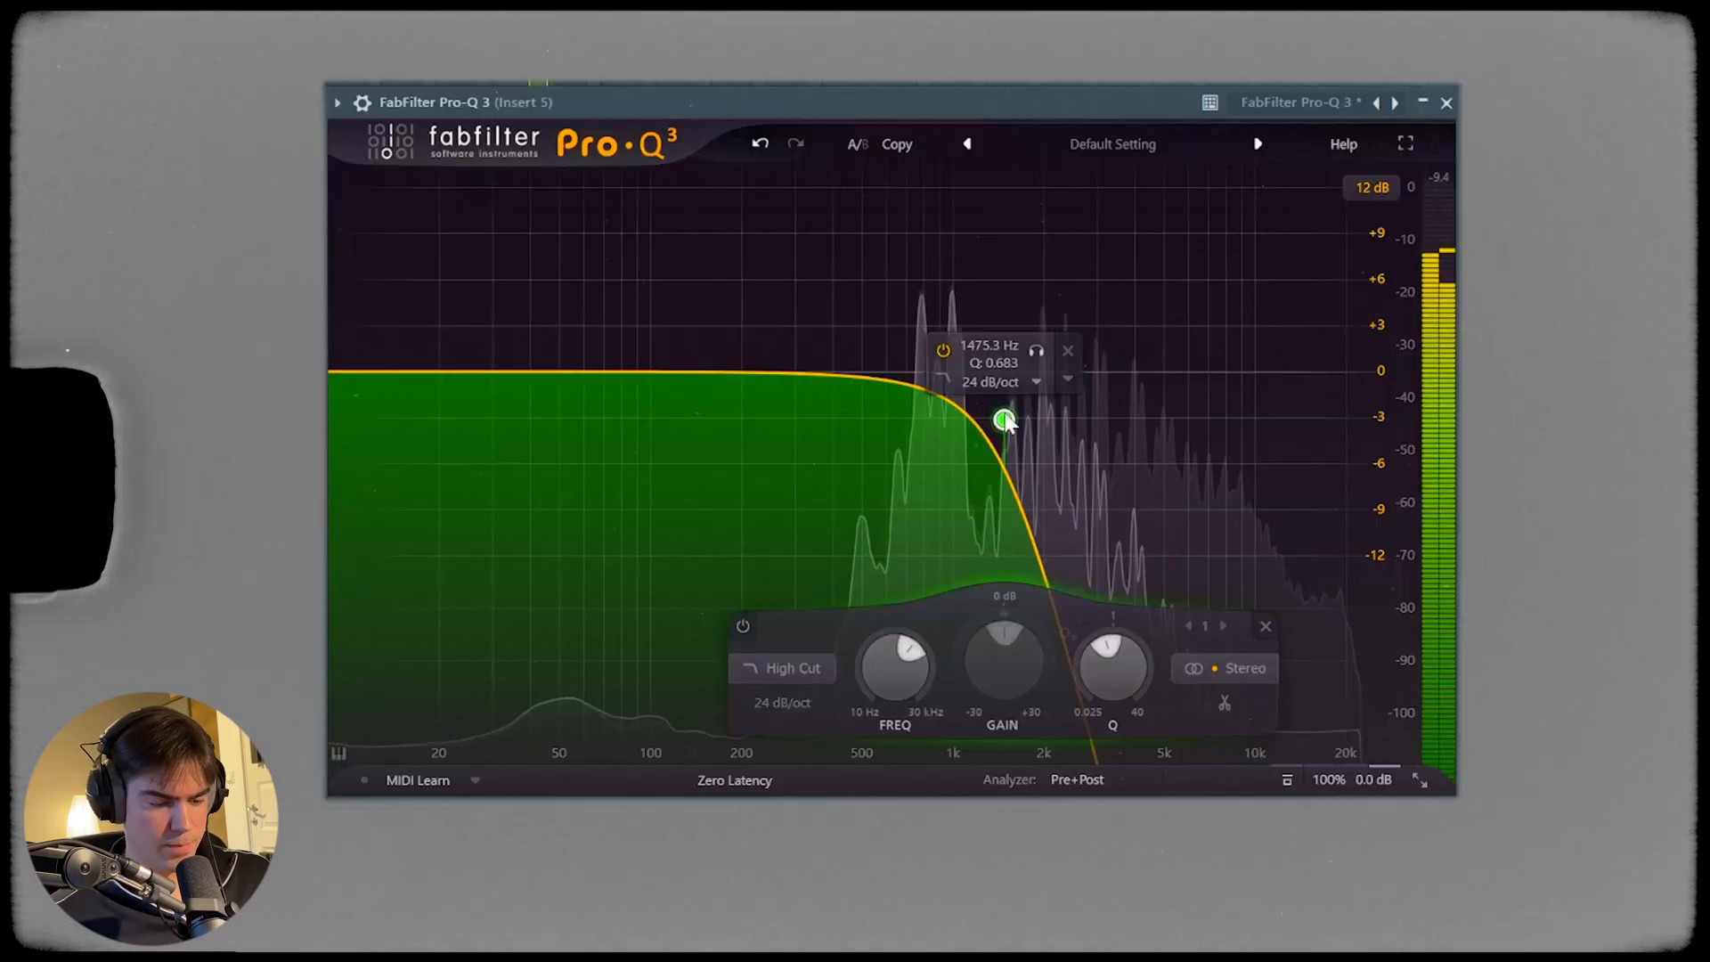
- Raise the 24 dB/oct high cut in the Insert 5 EQ to above 2 kHz
left_click_drag(1004, 420, 1074, 453)
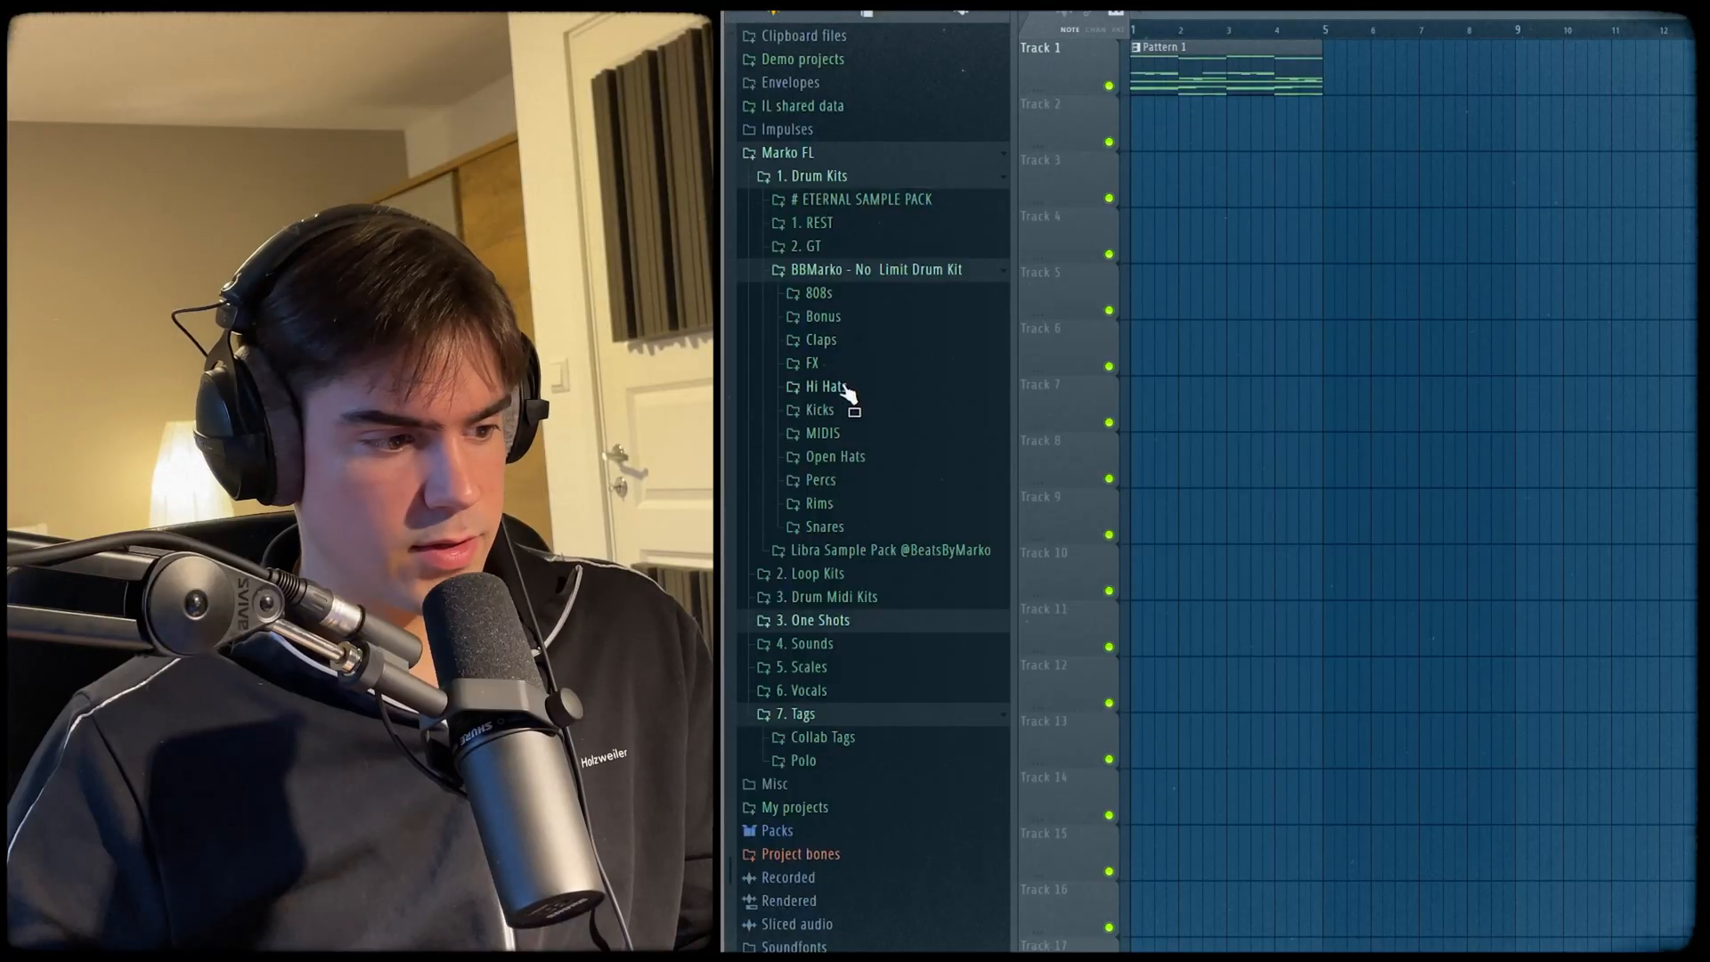
- Add the [Texture] What Birds sample from the kit's FX folder to Track 2 and lower its volume
left_click(838, 364)
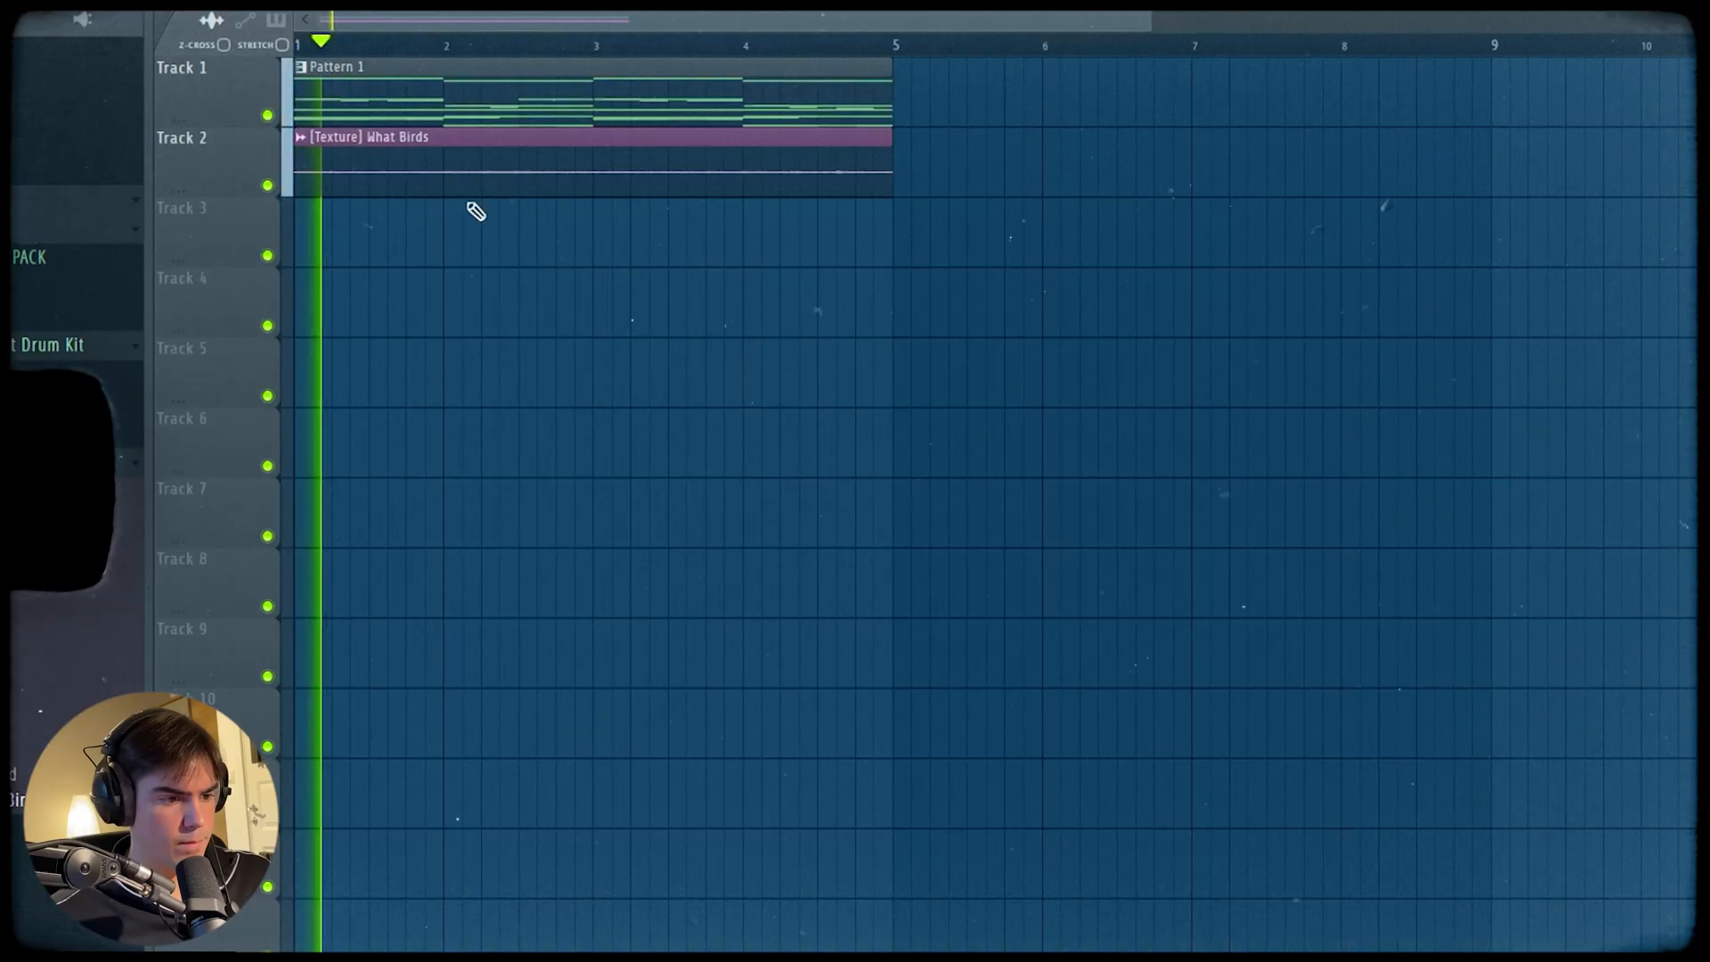
double_click(492, 179)
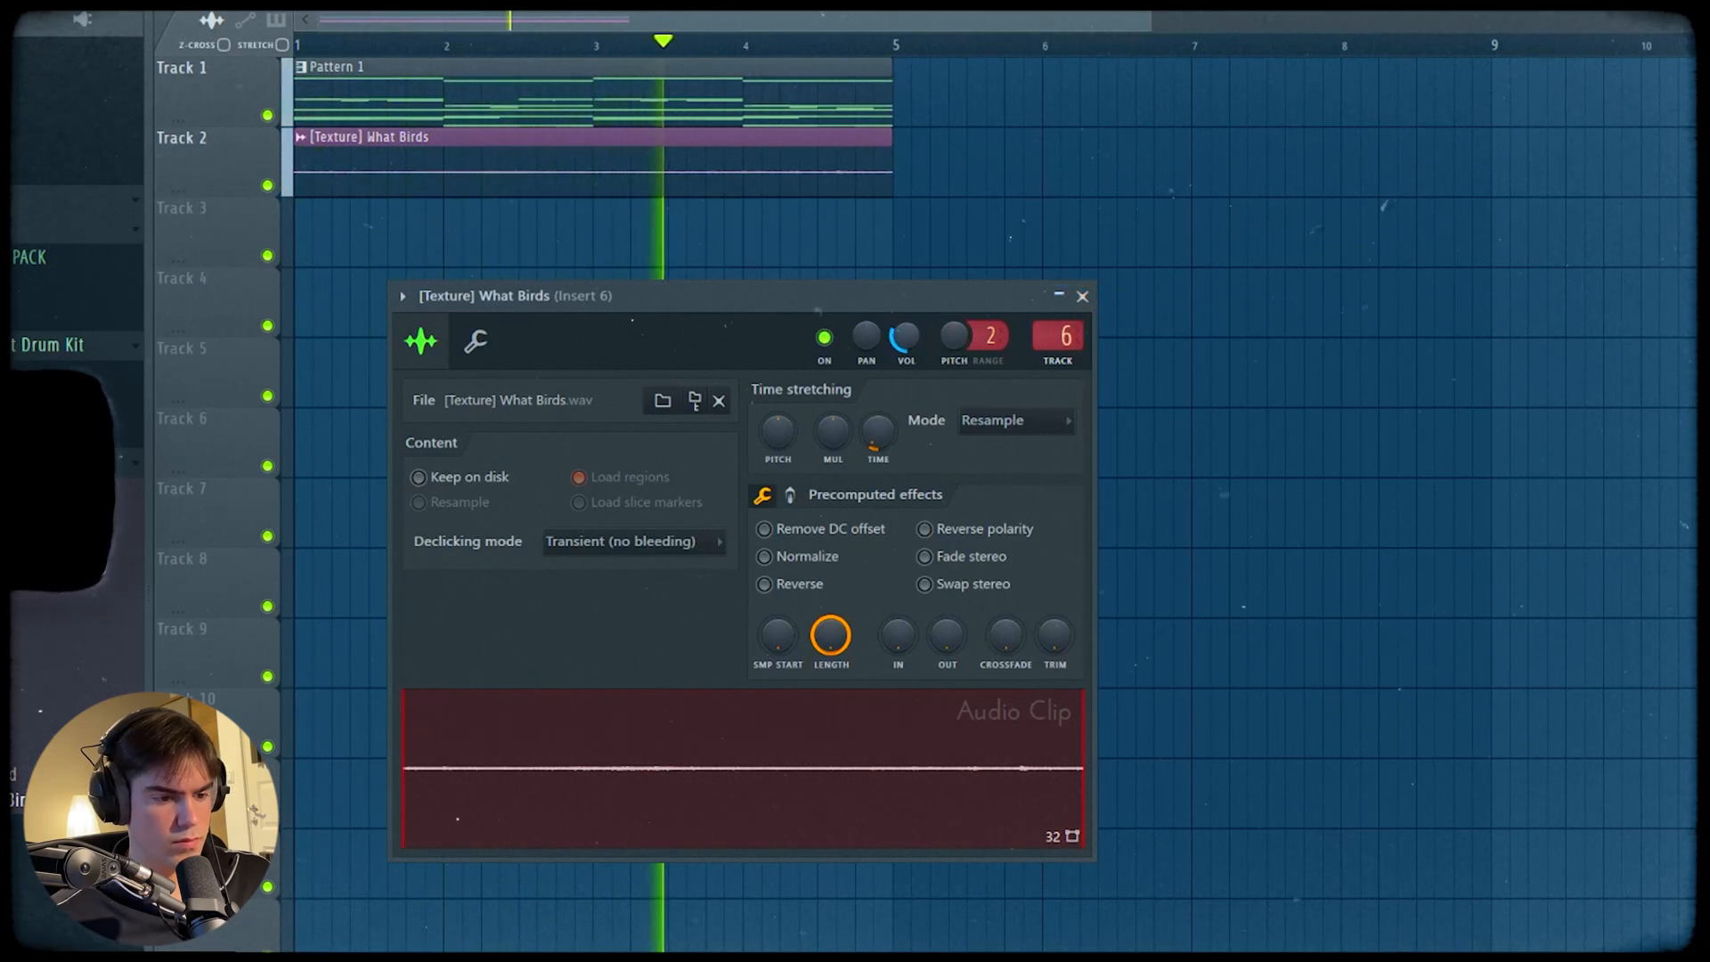
left_click(1082, 296)
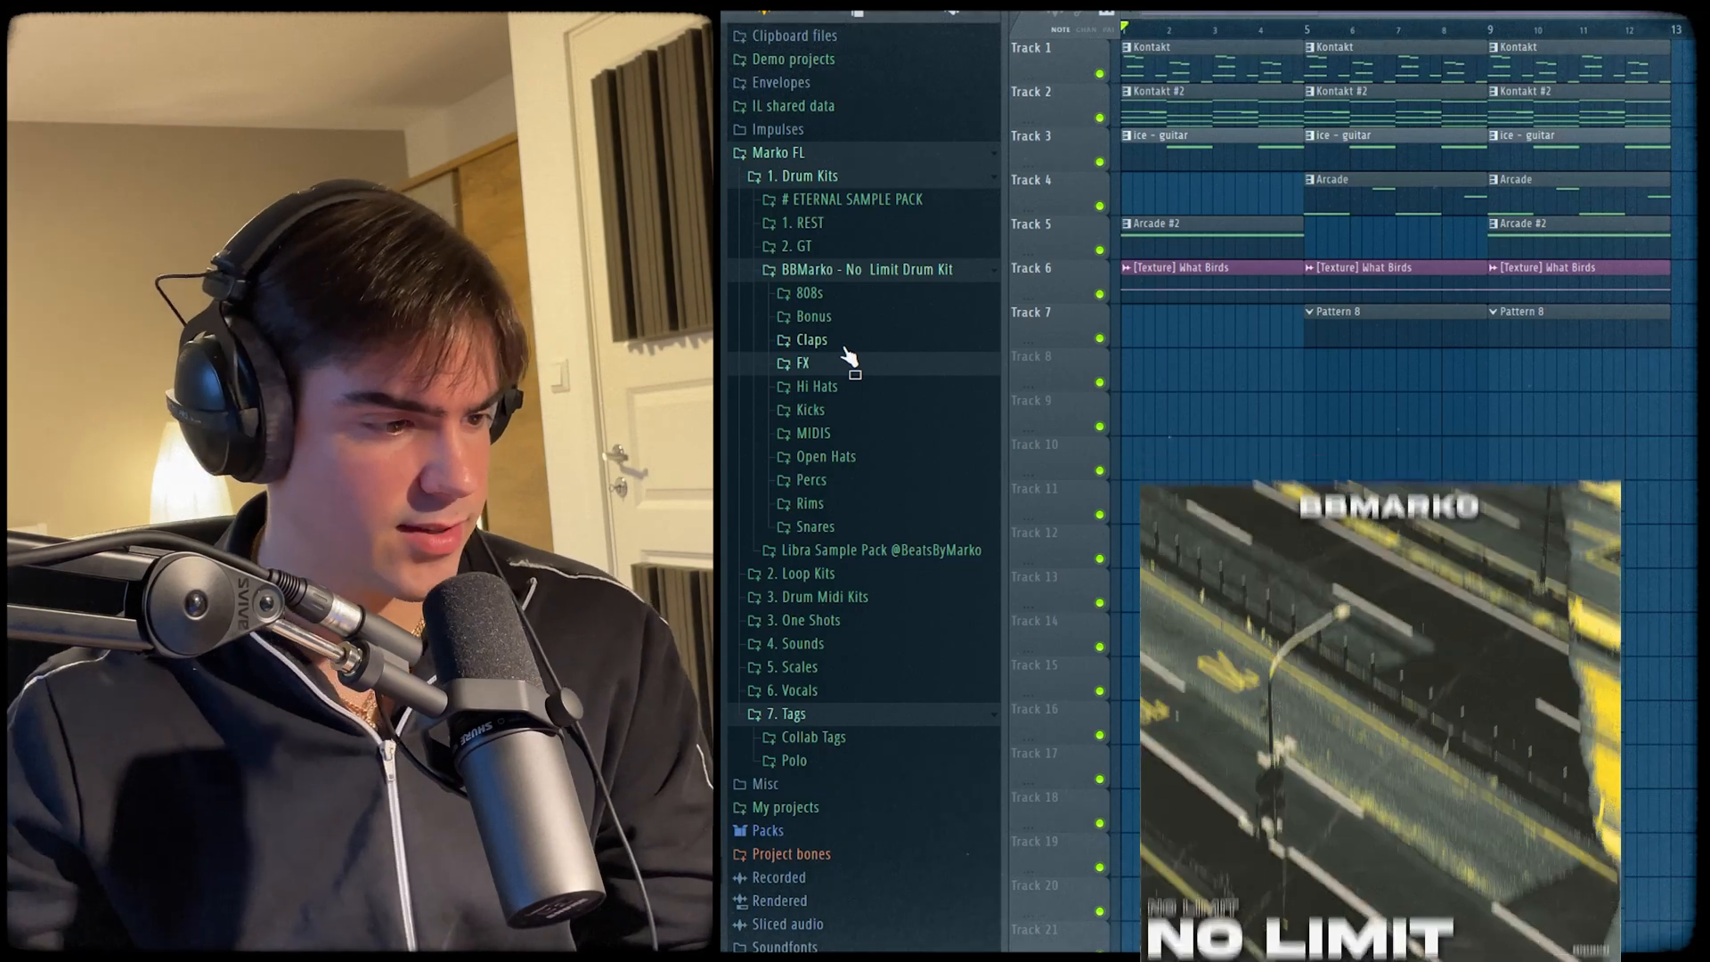
- Load the Go To [Clap] sample as a channel and place a clap every eight steps from step 5 across the pattern
left_click(821, 318)
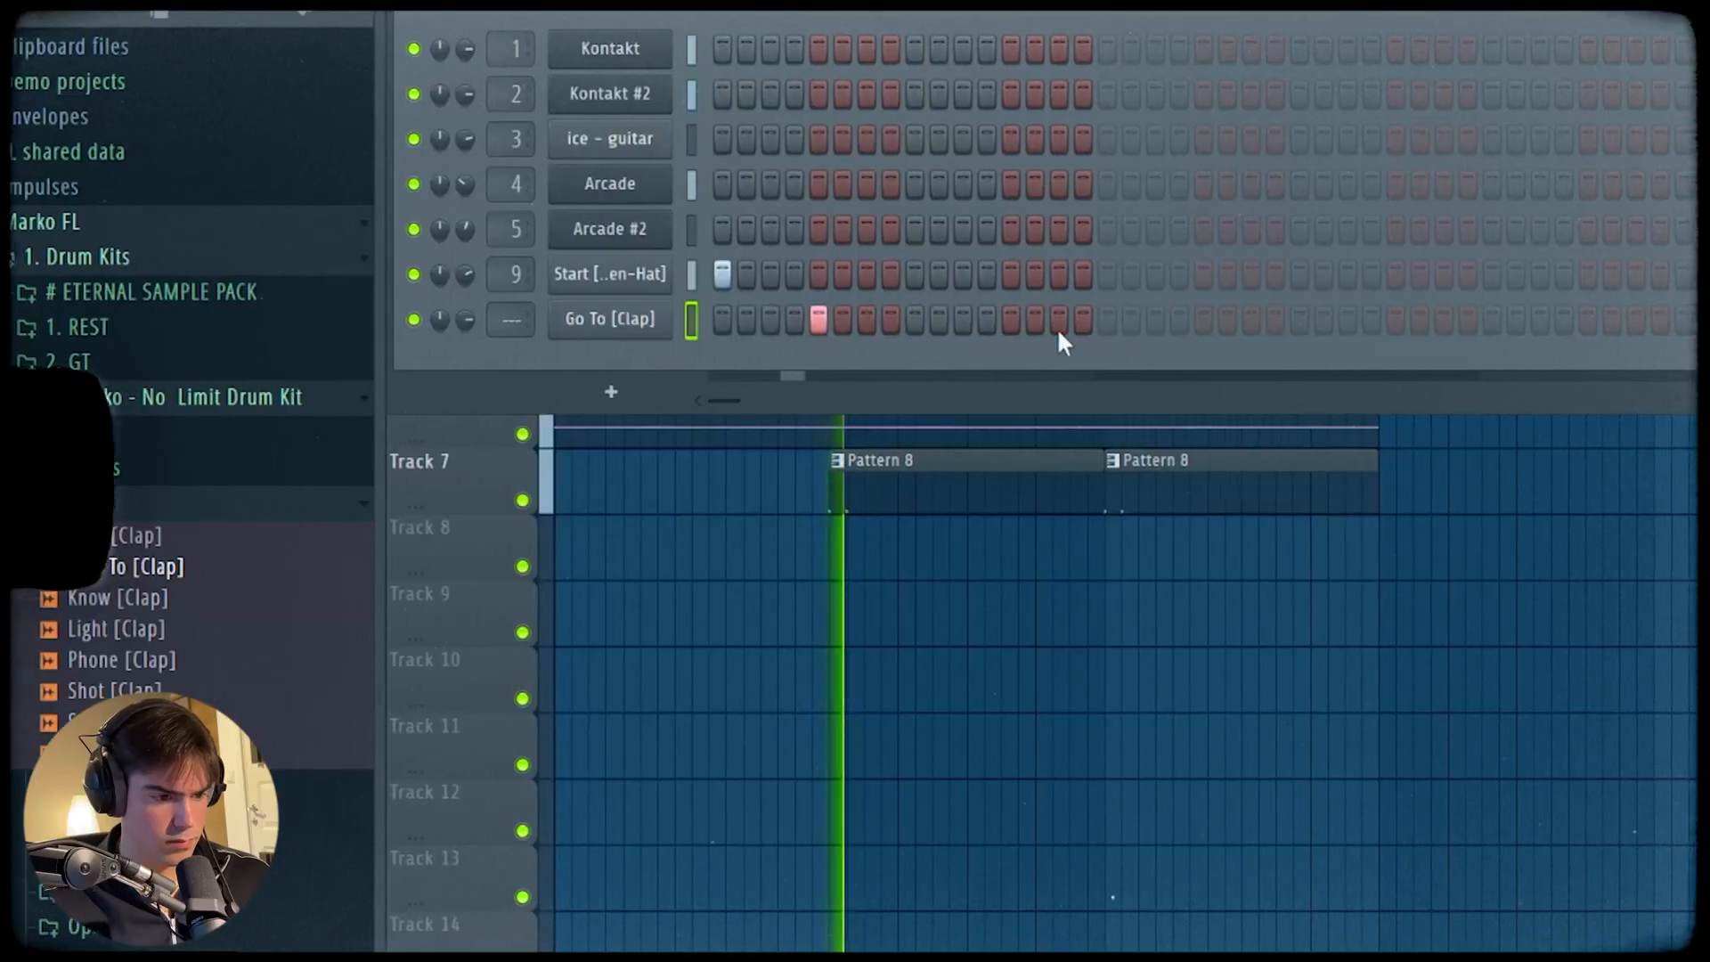
left_click(1013, 318)
left_click(1206, 318)
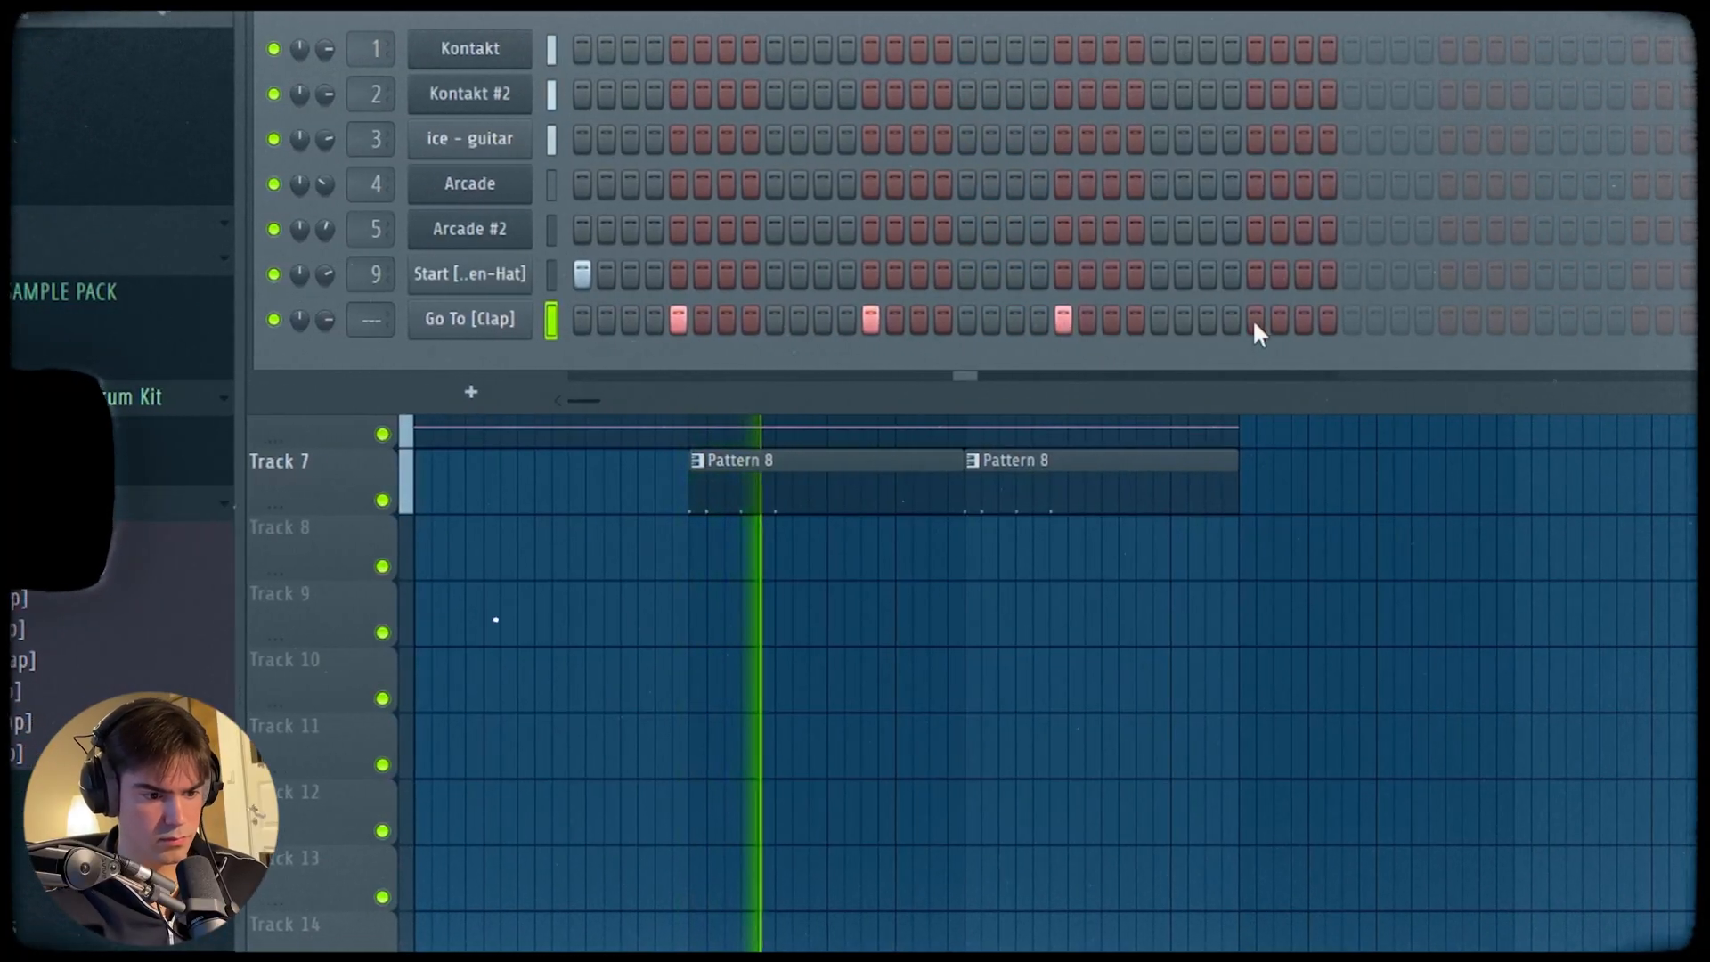
left_click(1291, 318)
left_click(1483, 318)
left_click(1534, 320)
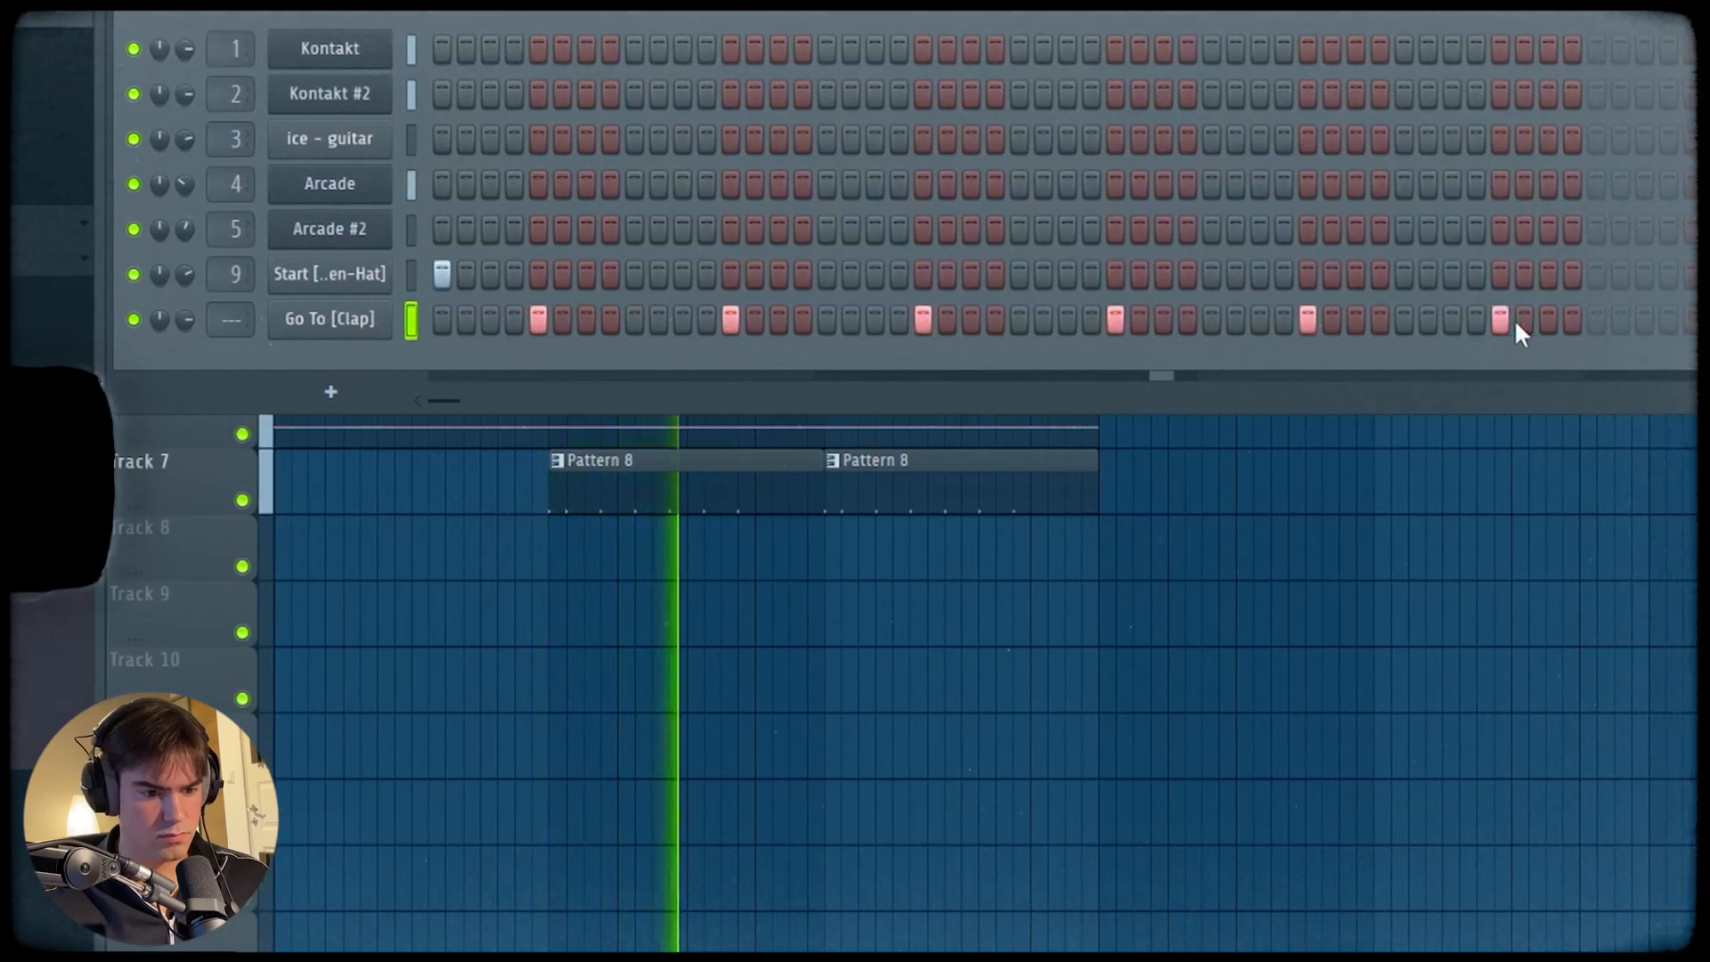
left_click(1643, 319)
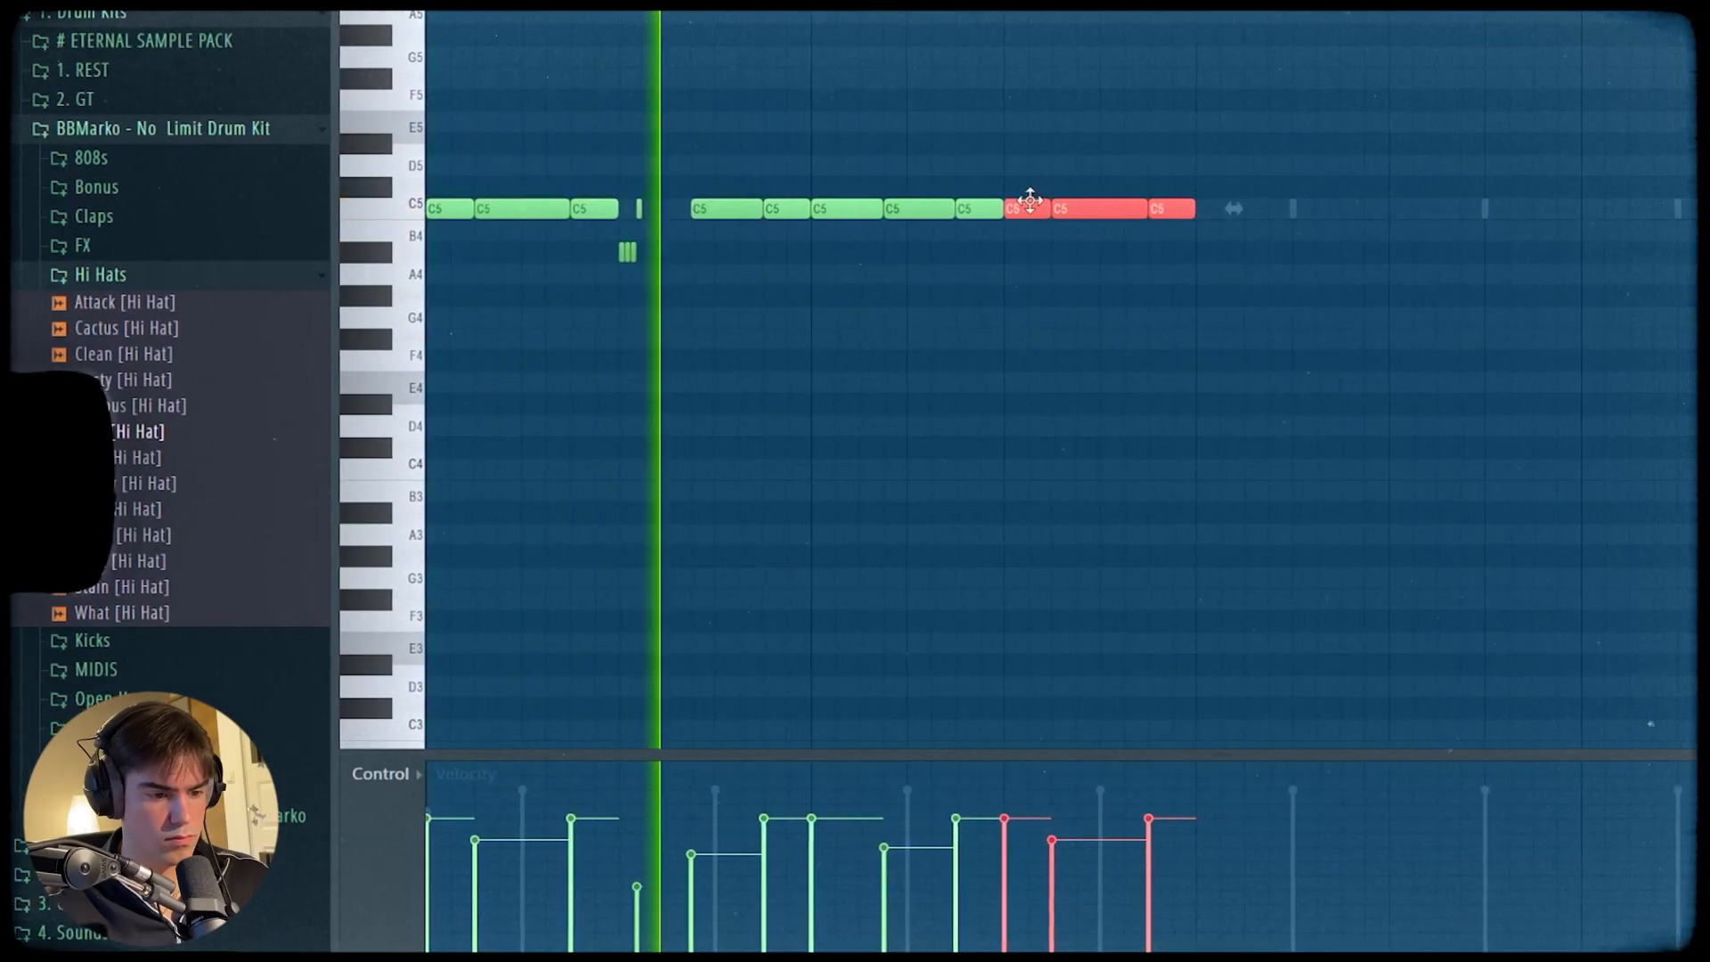
- Divide the C5 hi-hat note at the middle of bar 2 into two shorter hits and duplicate the two-bar pattern into bars 3 and 4
key("ctrl+d")
mouse_move(1049, 210)
left_mouse_down()
mouse_move(1026, 210)
mouse_move(1045, 210)
left_mouse_up()
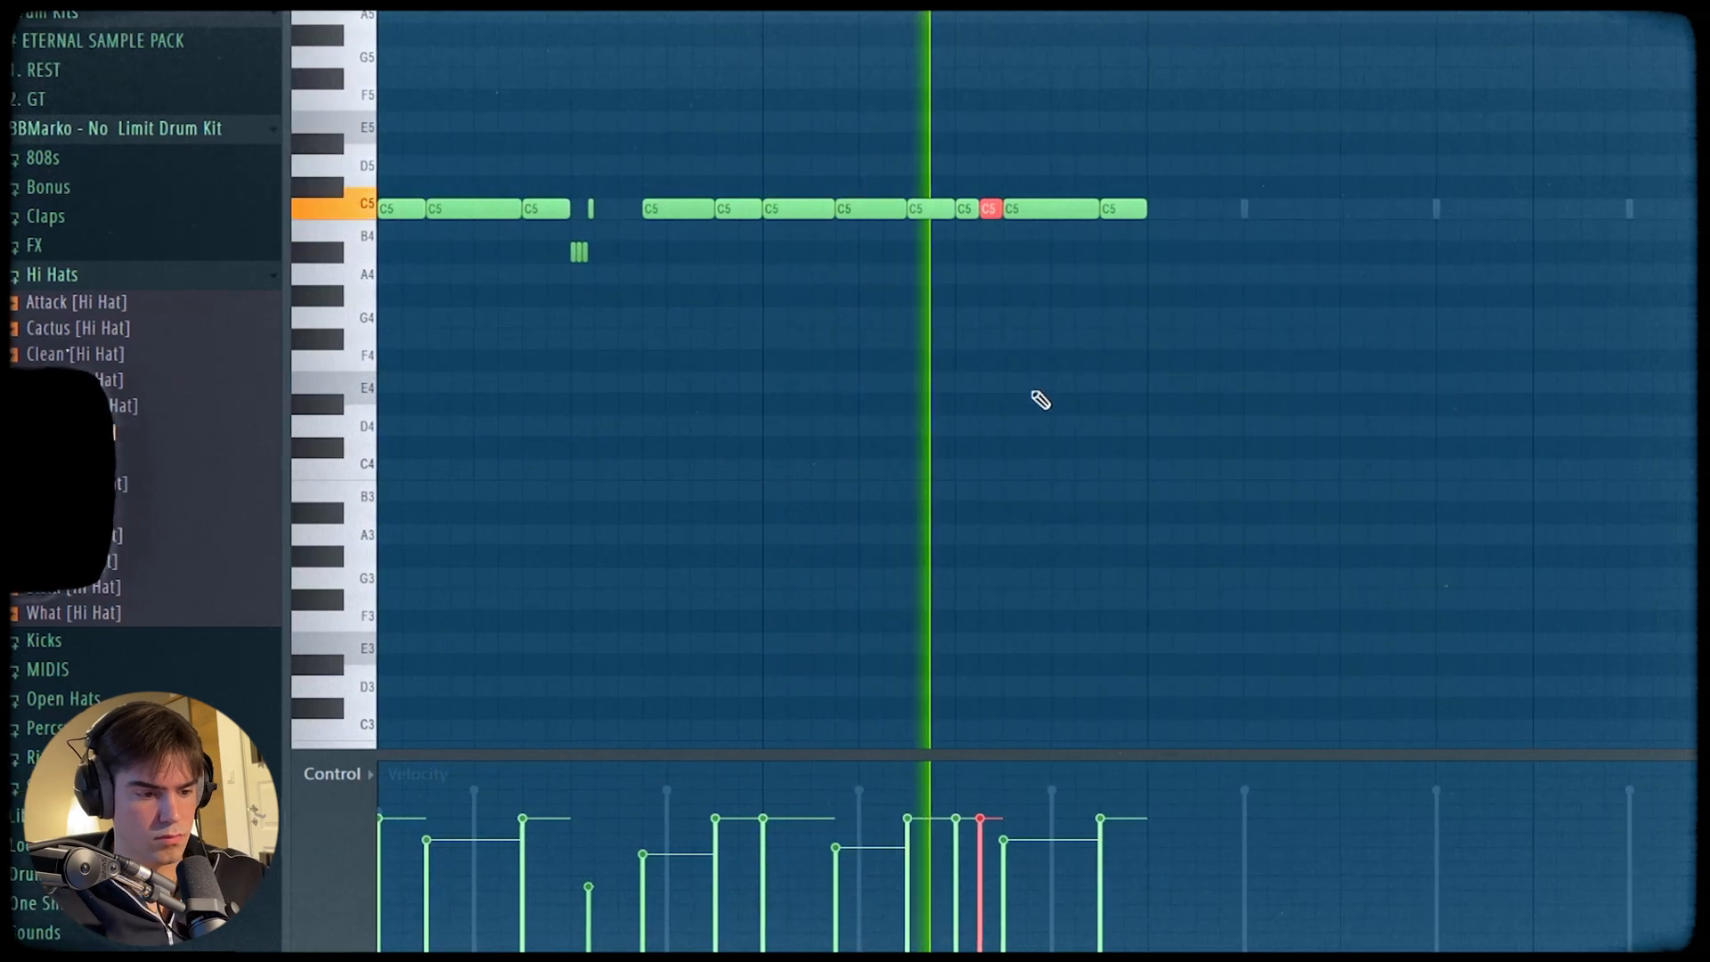
key("ctrl+d")
key("ctrl+b")
scroll(1065, 365, "down", 2)
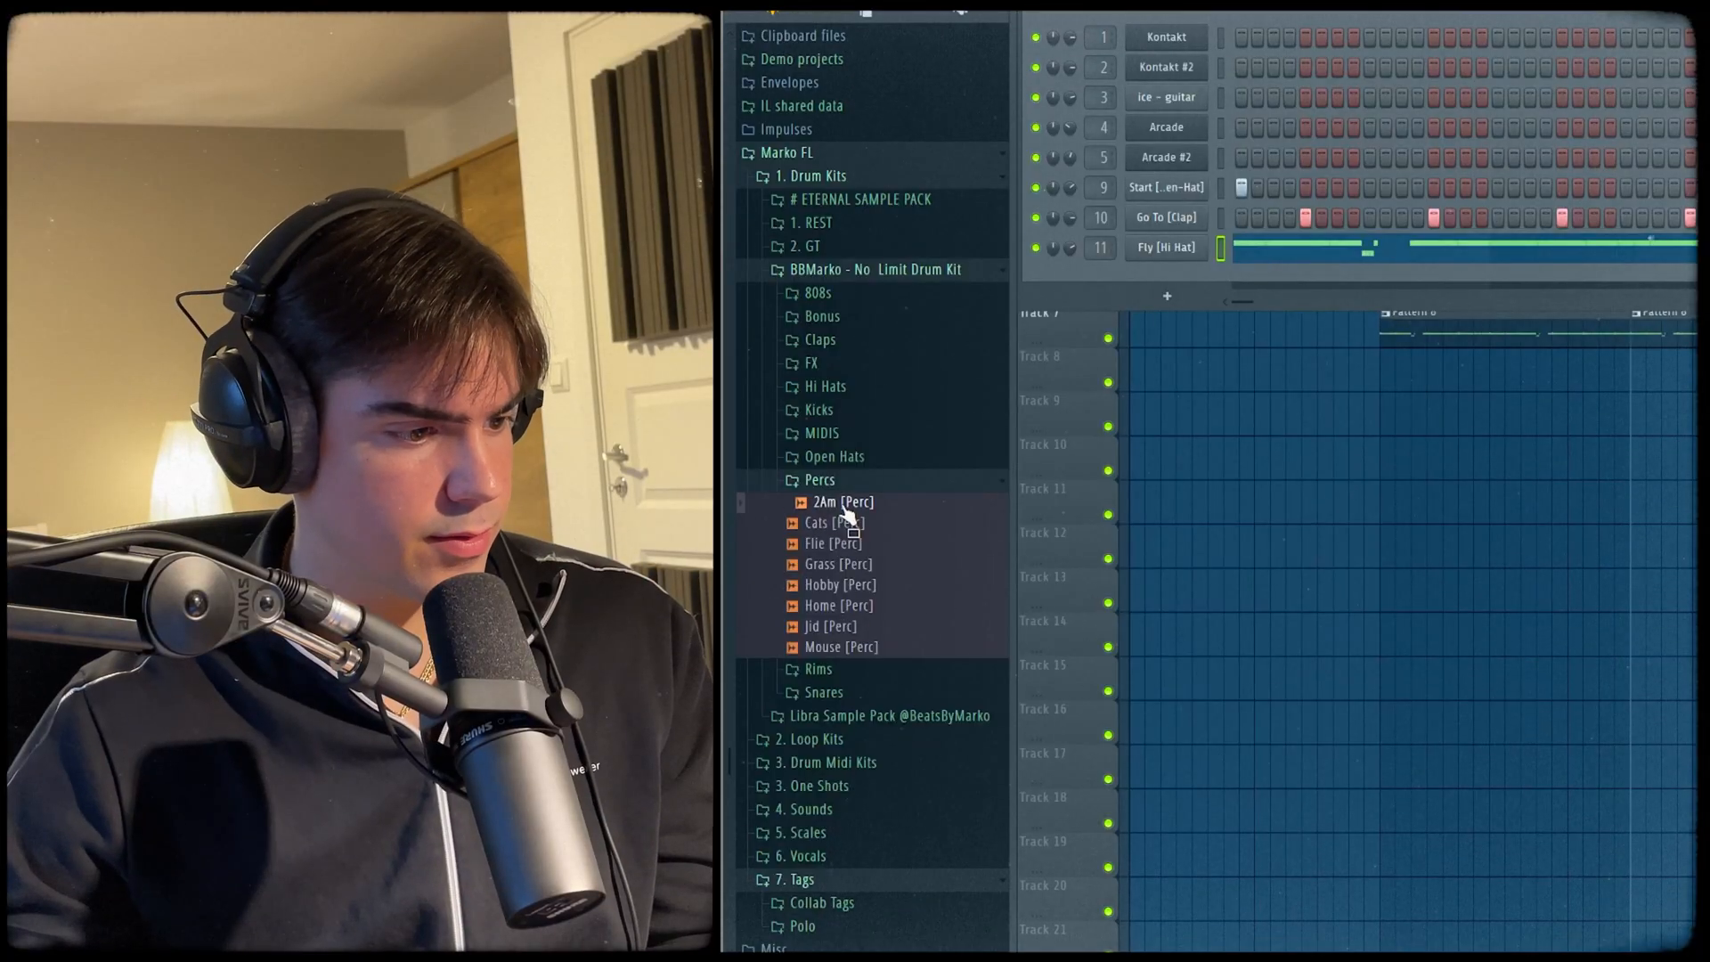
- Load the 2Am [Perc] sample as a new channel
left_click_drag(1168, 260, 1168, 263)
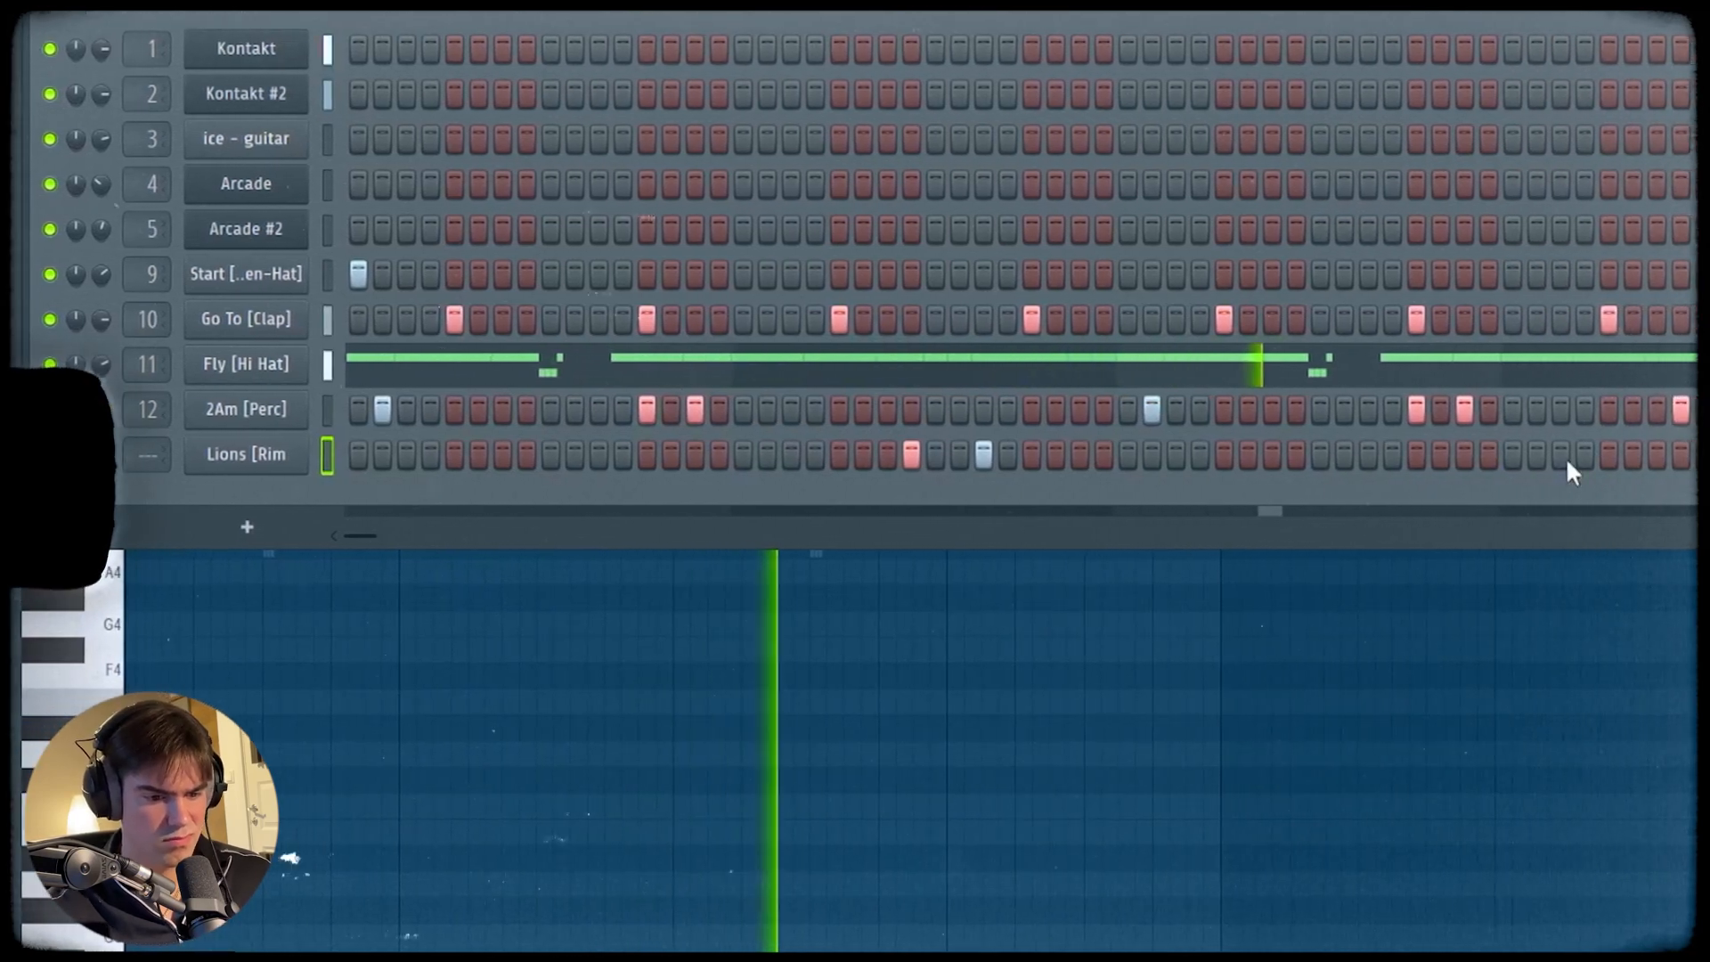
- Add Lions rim hits on steps 56, 59 and 61 and remove the 2Am percussion hit on step 56
left_click(1627, 448)
right_click(1610, 413)
right_click(1648, 410)
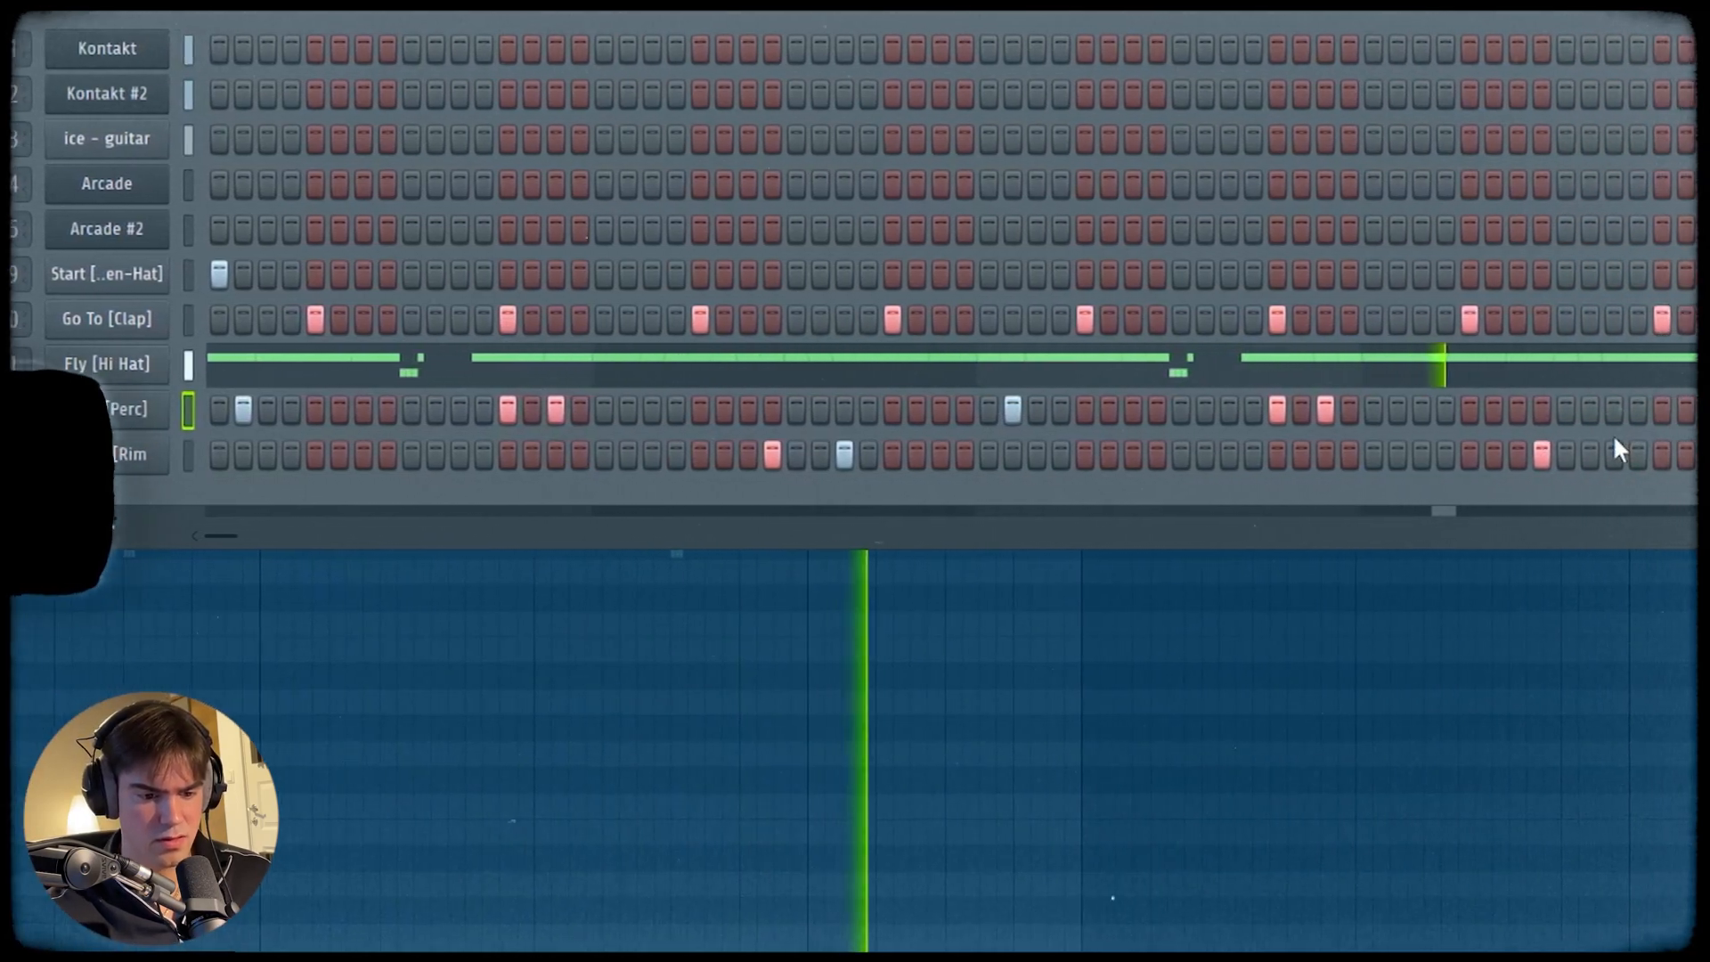
left_click(1648, 454)
left_click(1693, 453)
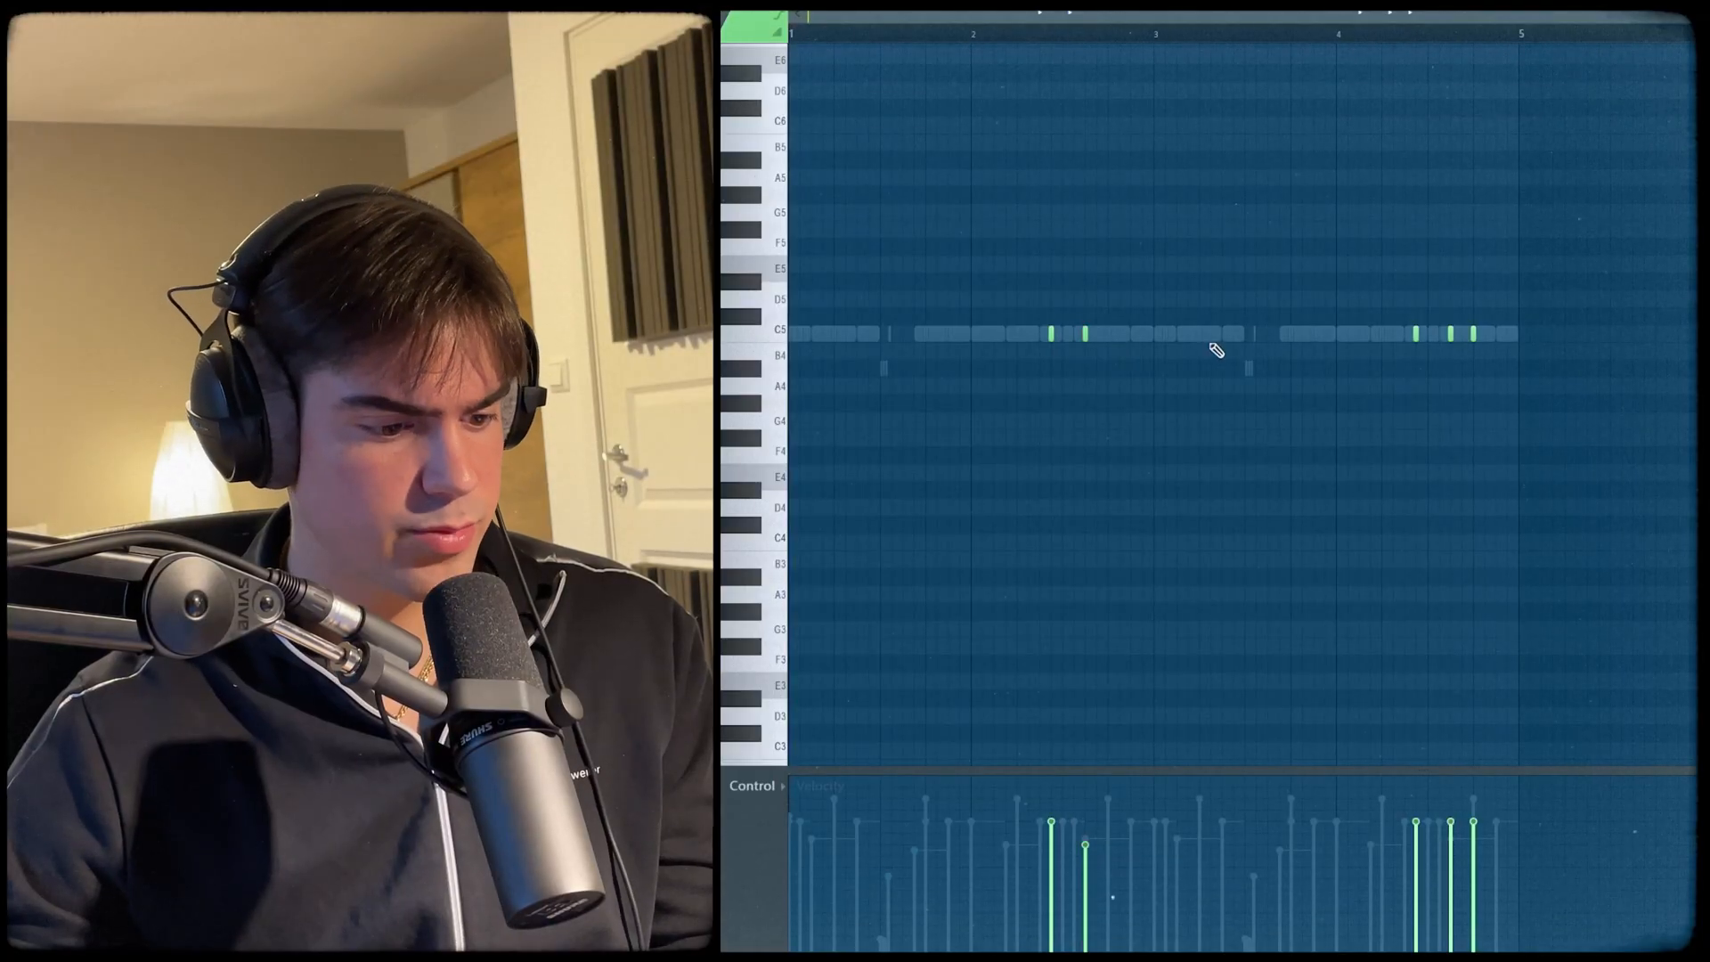
- Lower the velocity of the Lions rim hits in bar 4
mouse_move(1364, 309)
left_mouse_down()
mouse_move(1450, 360)
mouse_move(1451, 315)
mouse_move(1460, 353)
left_mouse_up()
scroll(1460, 347, "down", 4)
left_click(1525, 344, "ctrl")
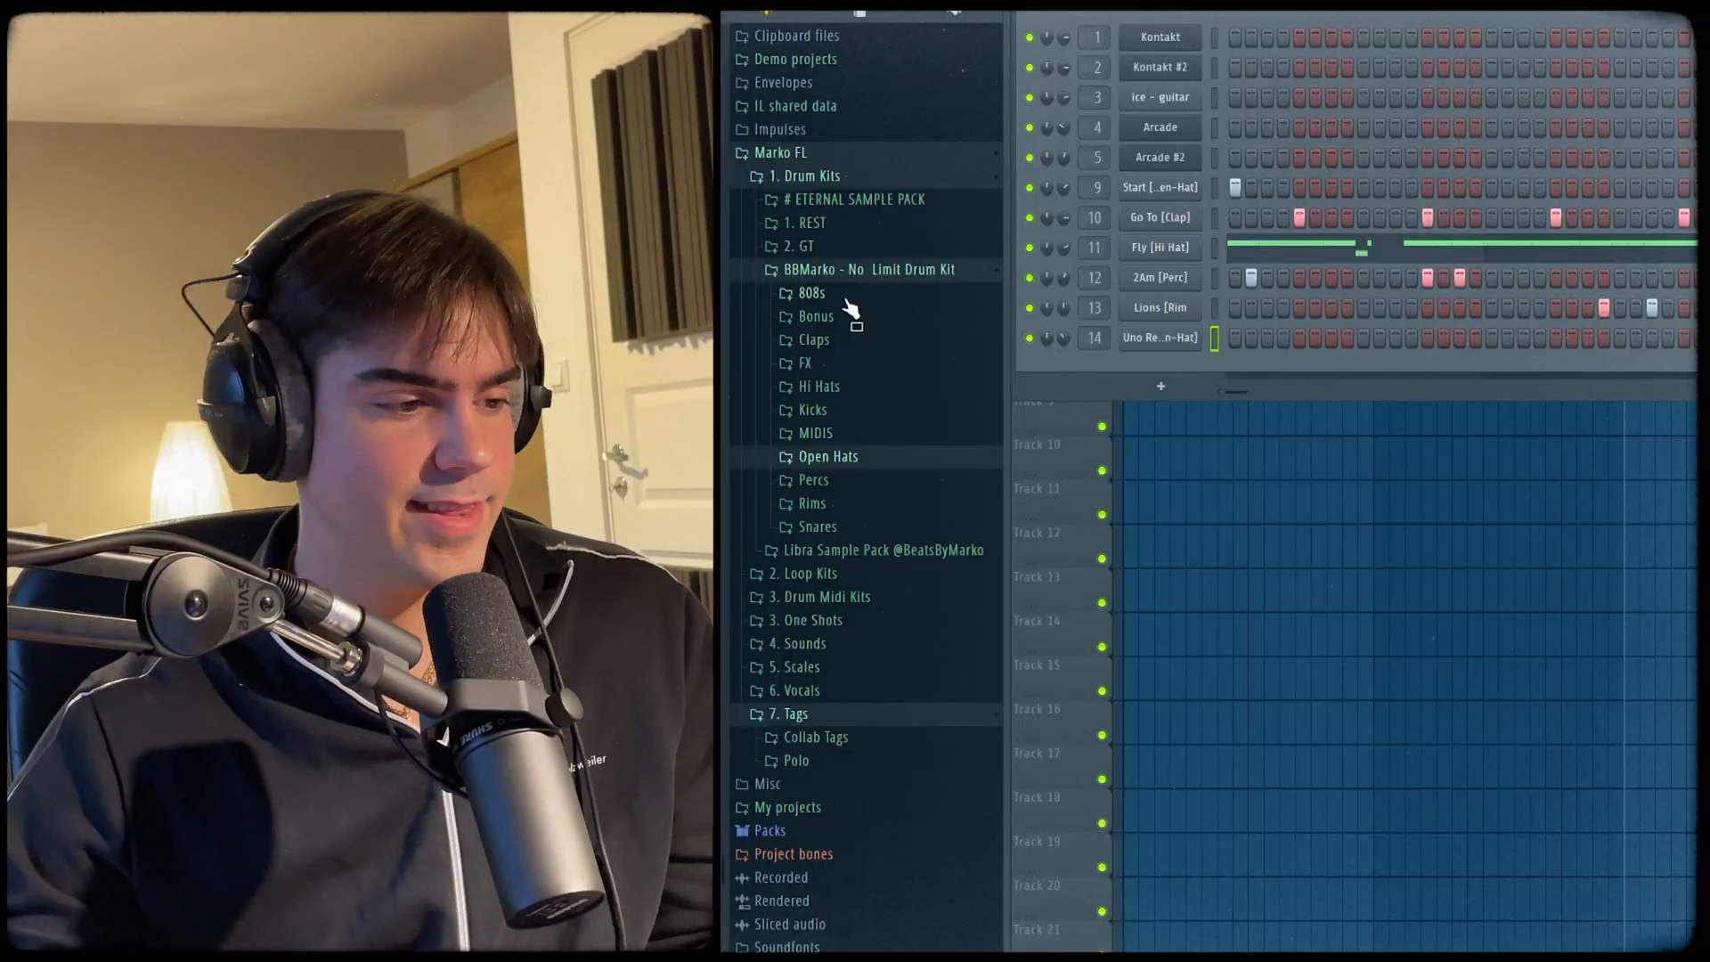
- Open the 808s folder of the No Limit Drum Kit
left_click(837, 295)
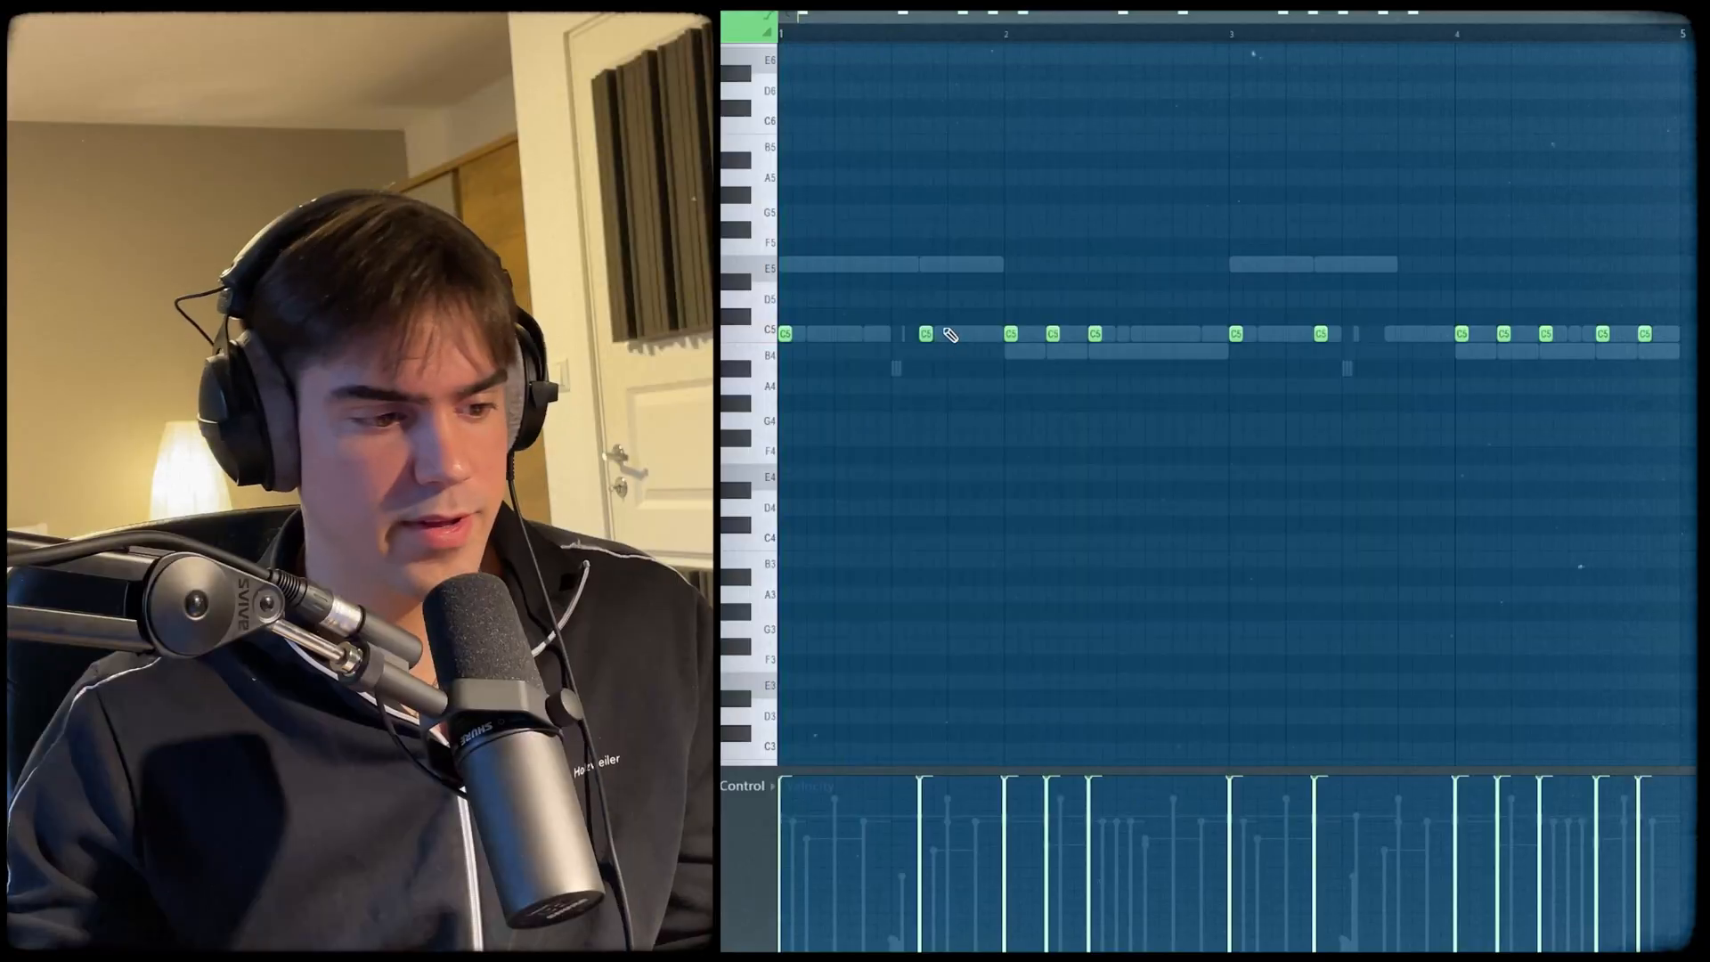
- Move the second C5 hit in bar 1 one step later
left_click(926, 334)
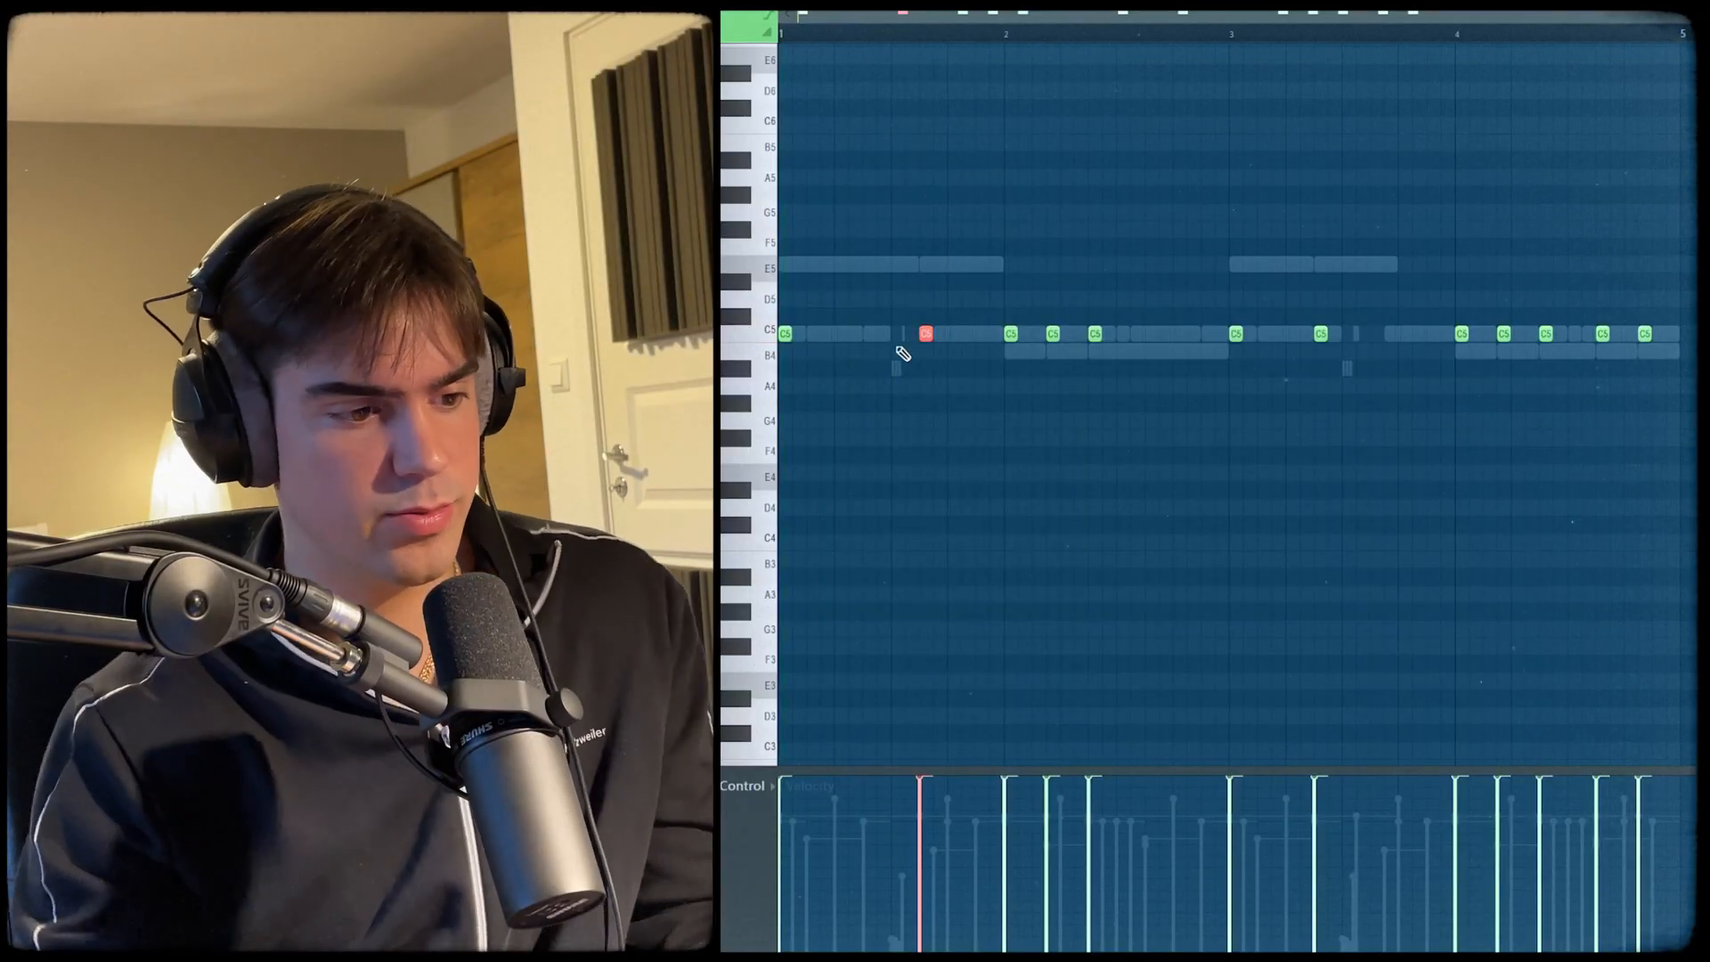
key("shift+Right")
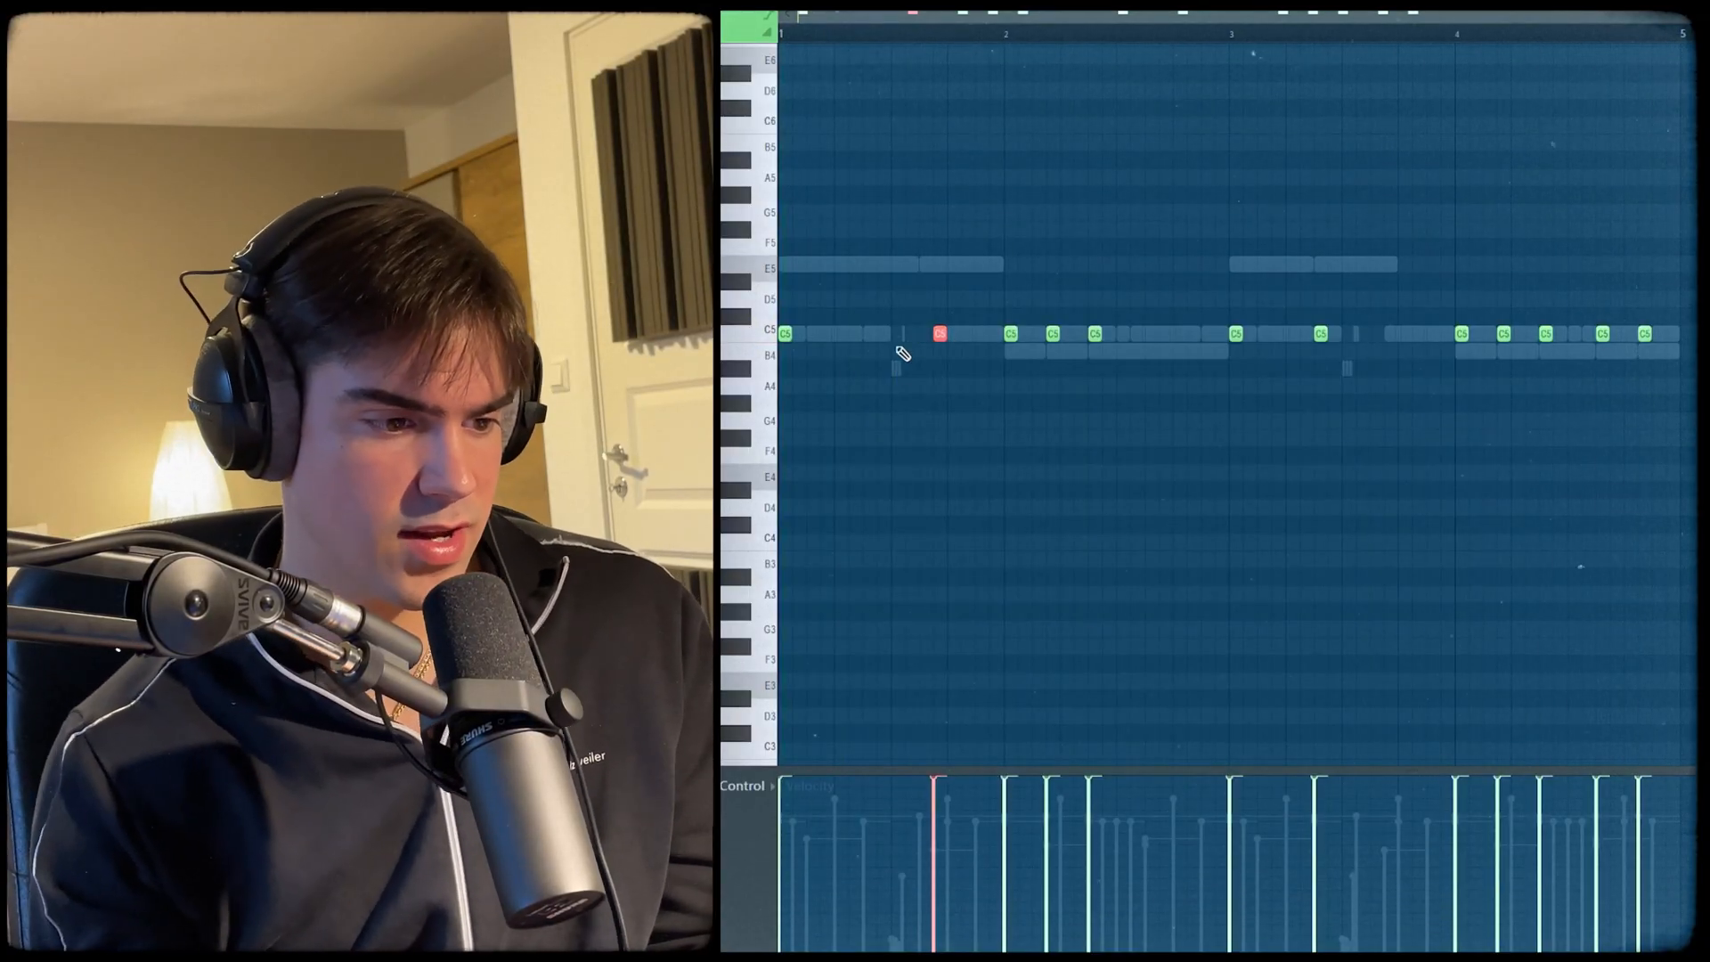